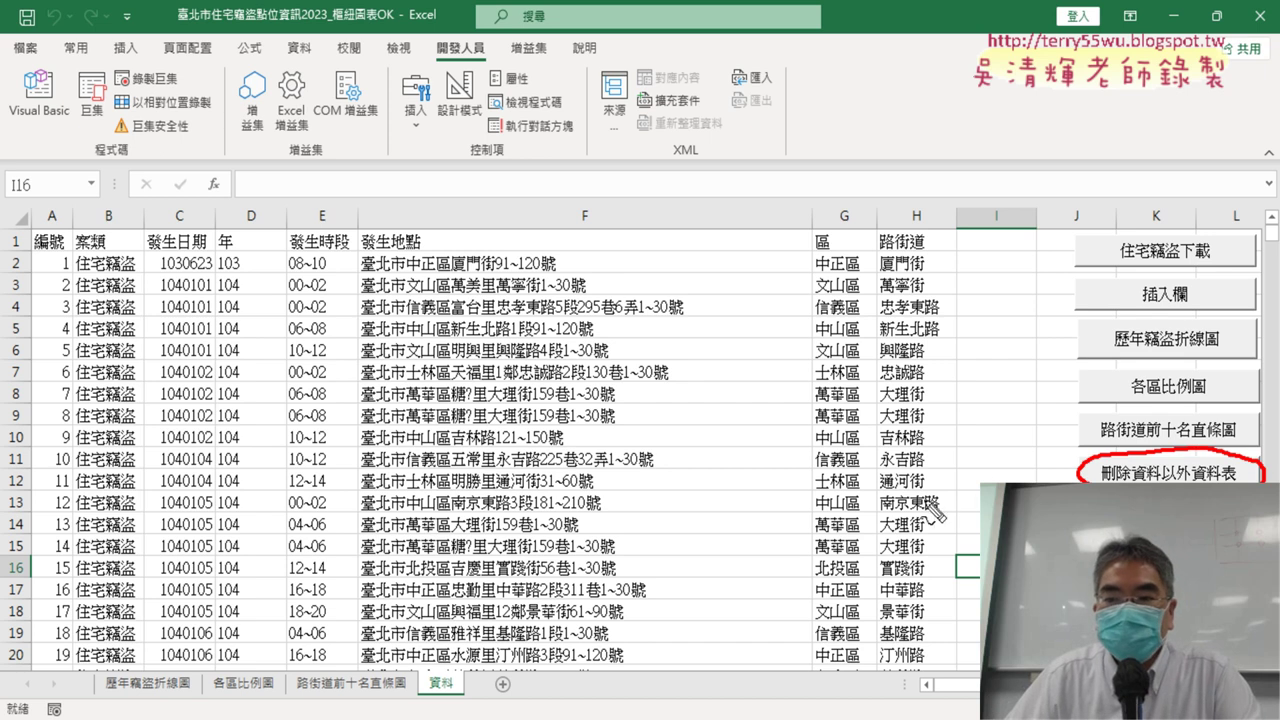
# Annotate the delete-sheets macro button and mark 資料 as the sheet to keep.
pyautogui.moveTo(924, 500); pyautogui.dragTo(1066, 477)
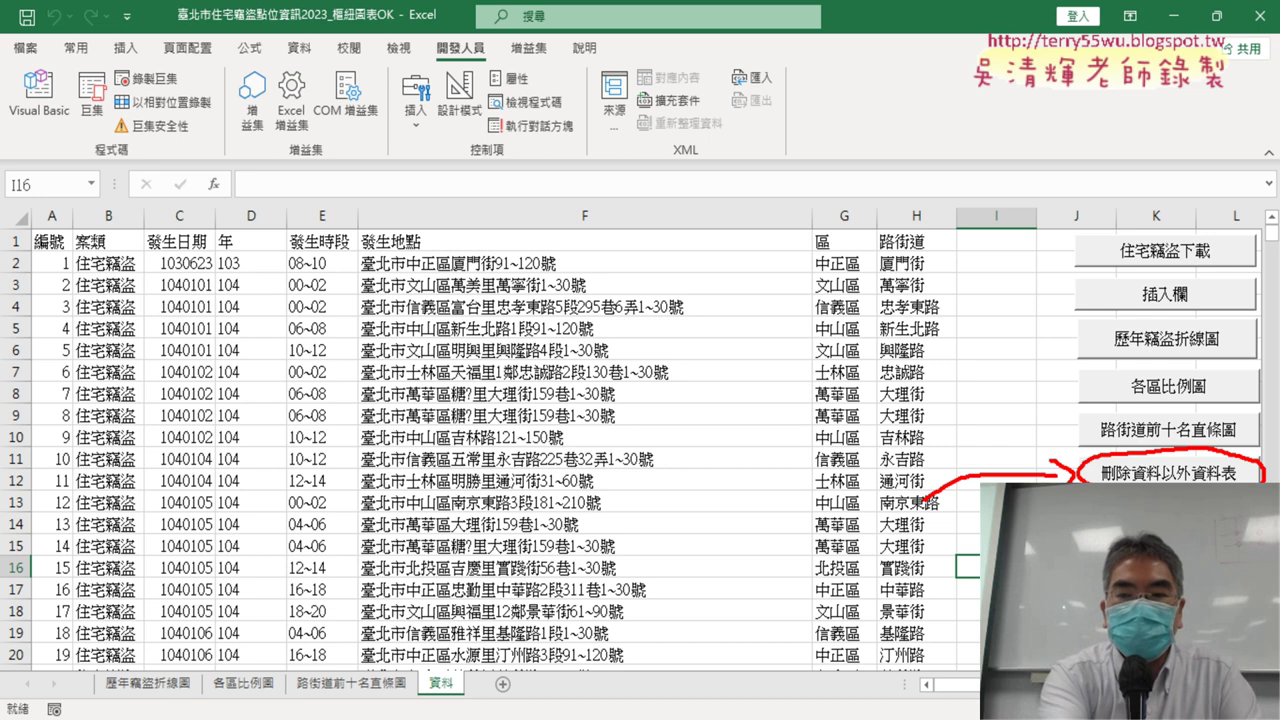
pyautogui.press('Escape')
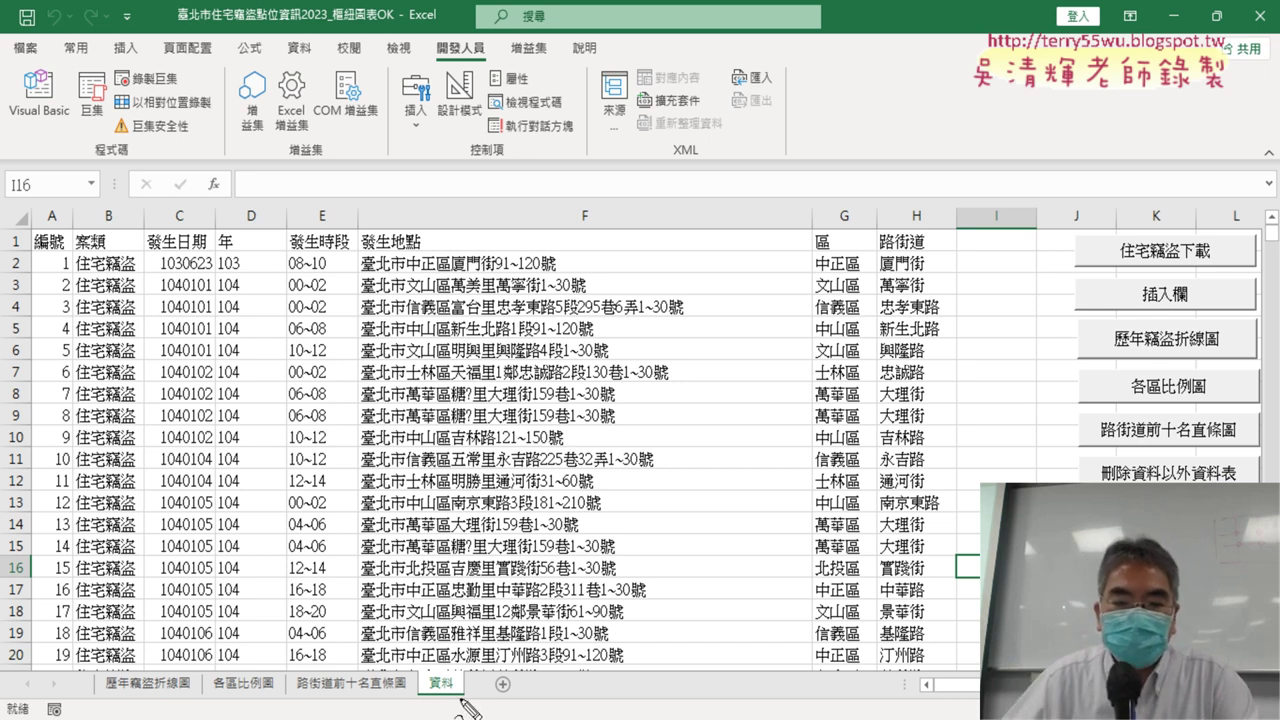
pyautogui.moveTo(466, 705); pyautogui.dragTo(468, 703)
pyautogui.moveTo(530, 575); pyautogui.dragTo(446, 662)
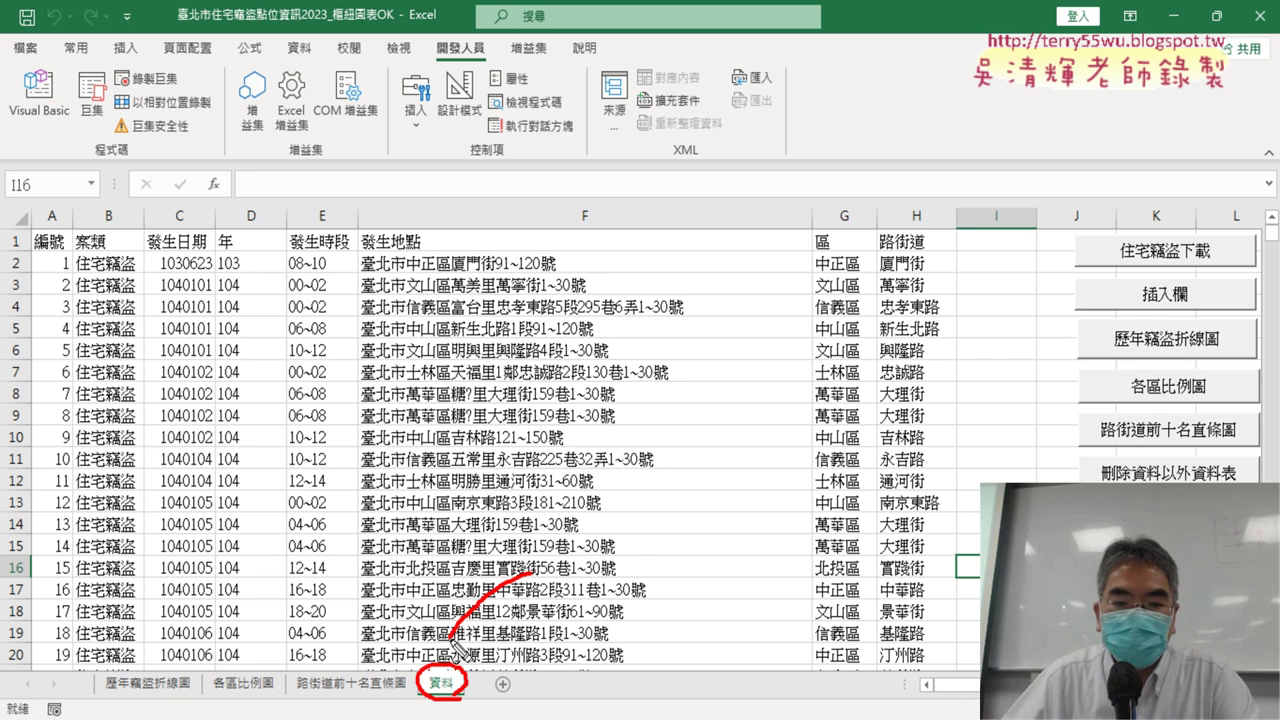
pyautogui.moveTo(437, 613); pyautogui.dragTo(448, 662)
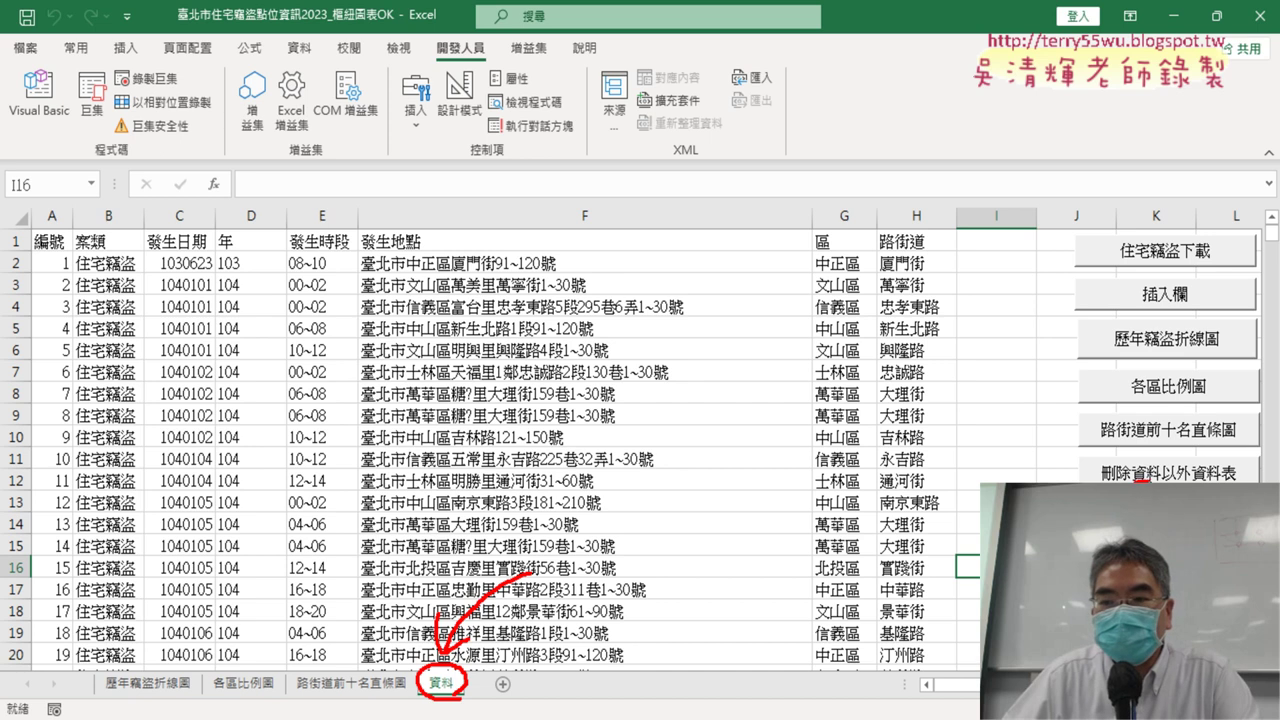
# Mark the three chart sheets for deletion, then run the 刪除資料以外資料表 macro.
pyautogui.moveTo(140, 670)
pyautogui.mouseDown()
pyautogui.moveTo(188, 704)
pyautogui.moveTo(145, 705)
pyautogui.mouseUp()
pyautogui.moveTo(242, 672)
pyautogui.mouseDown()
pyautogui.moveTo(276, 700)
pyautogui.moveTo(245, 700)
pyautogui.mouseUp()
pyautogui.moveTo(358, 660)
pyautogui.mouseDown()
pyautogui.moveTo(386, 690)
pyautogui.moveTo(358, 690)
pyautogui.mouseUp()
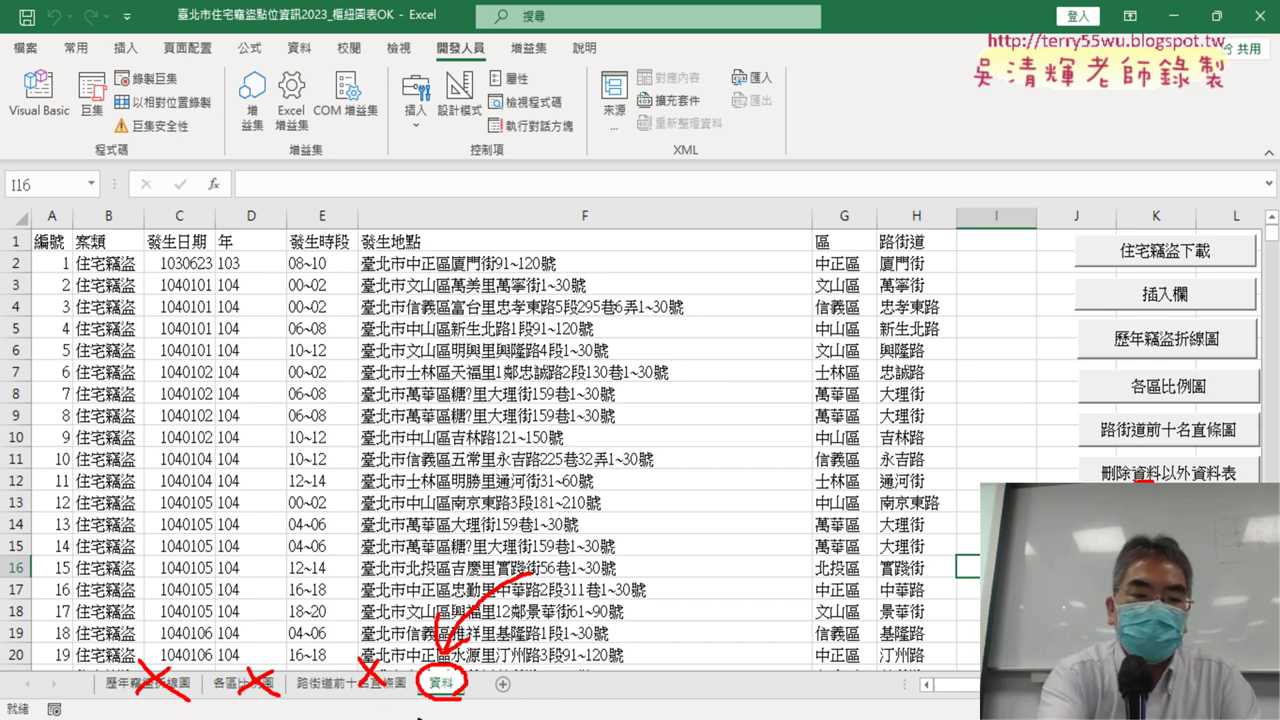
pyautogui.press('Escape')
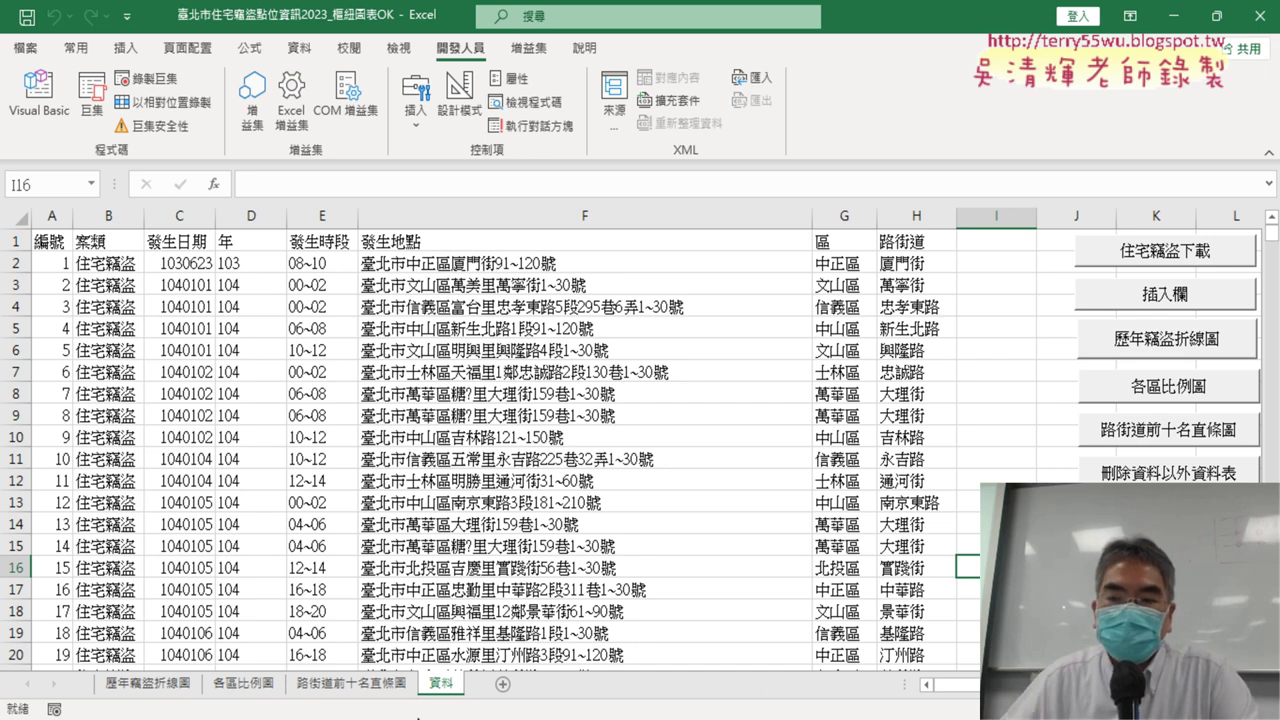
pyautogui.click(1160, 476)
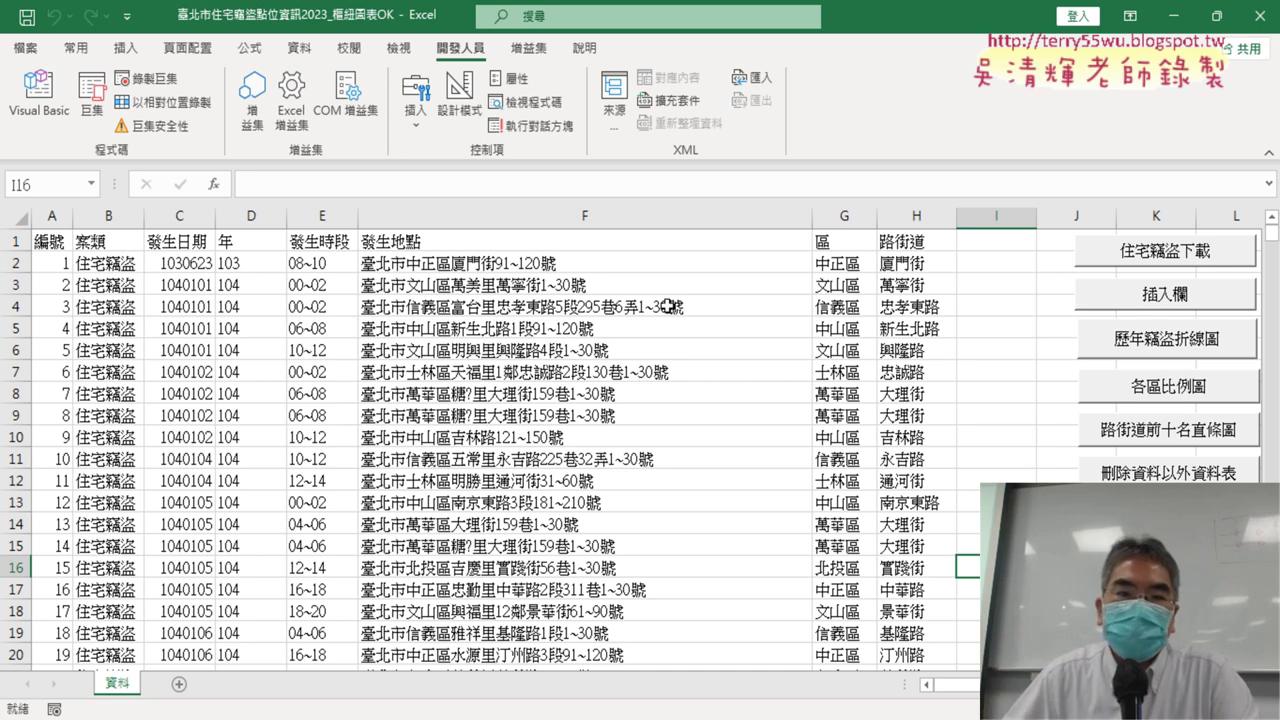
# Open the VBA editor, reposition its window and look through the macro code.
pyautogui.click(44, 111)
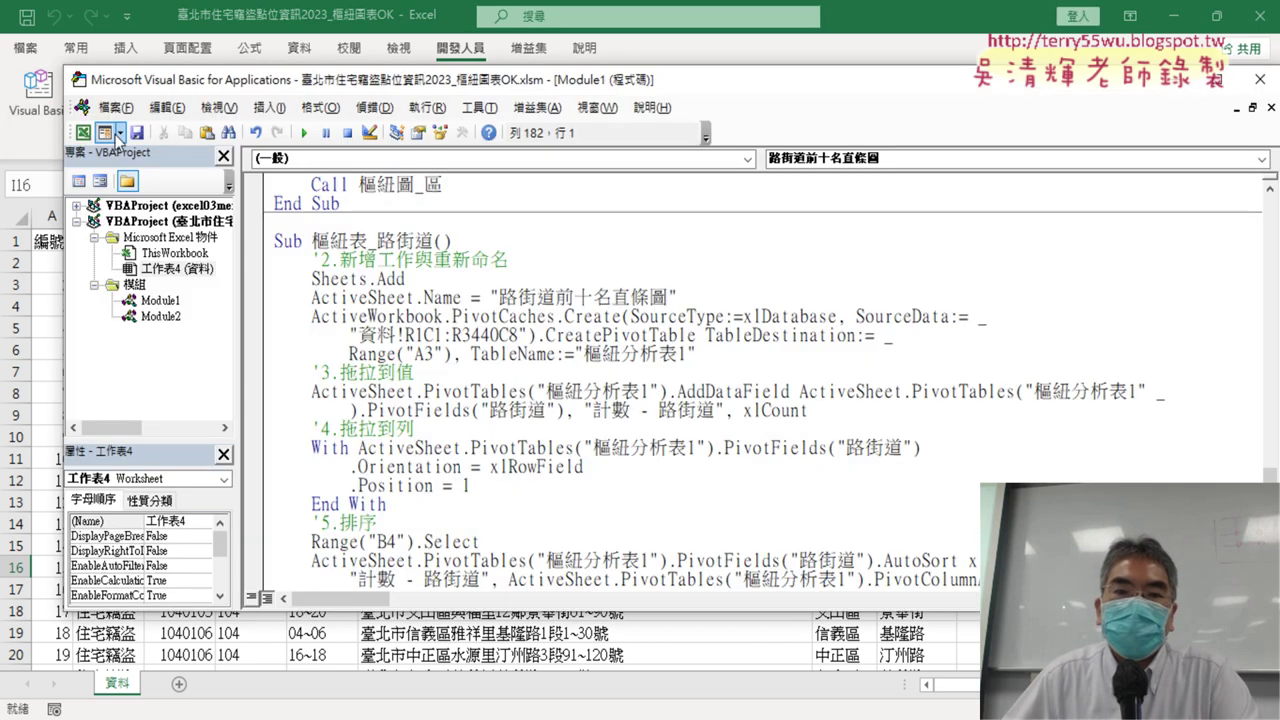
pyautogui.moveTo(832, 89); pyautogui.dragTo(782, 51)
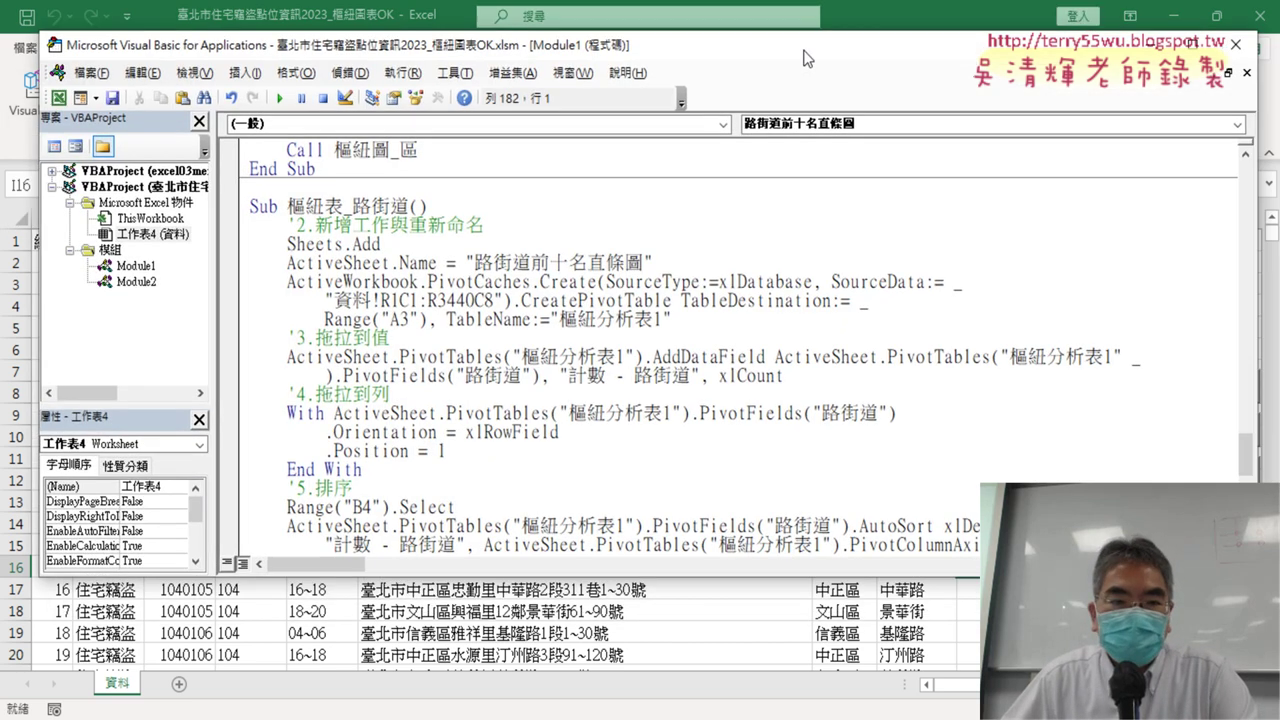
pyautogui.scroll(-1, 819, 235)
pyautogui.scroll(-6, 825, 248)
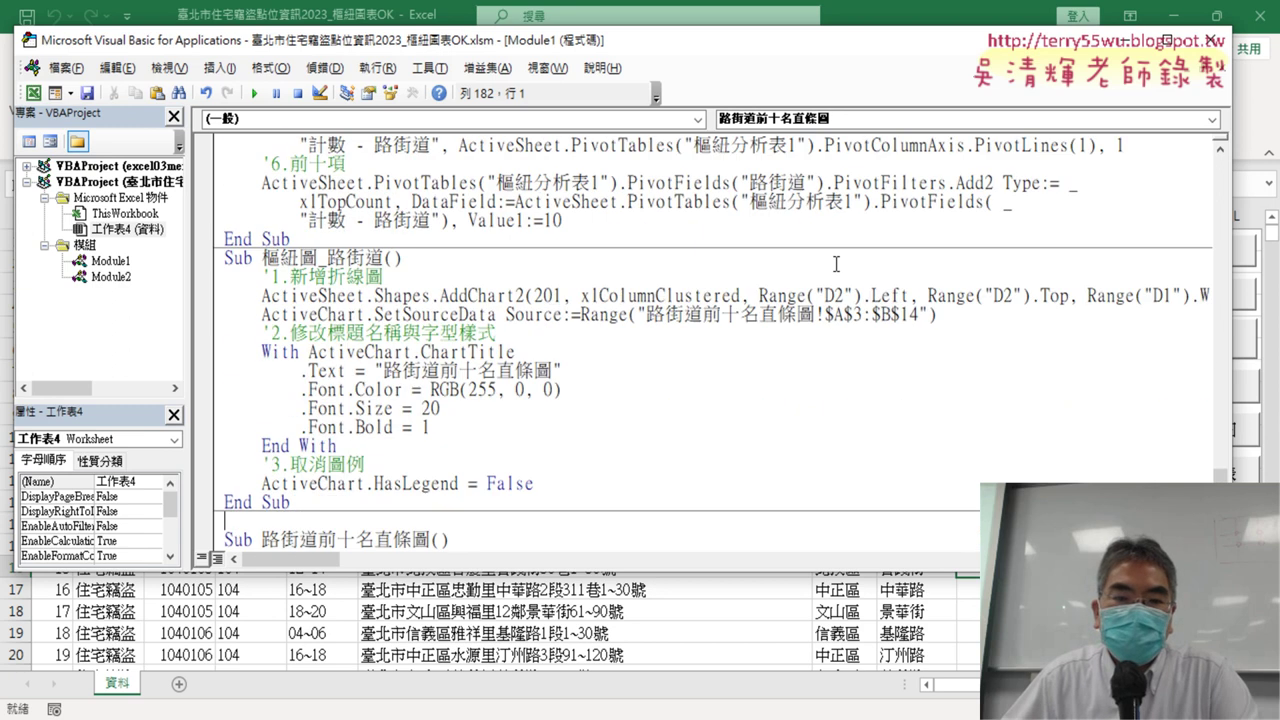
pyautogui.scroll(-5, 836, 265)
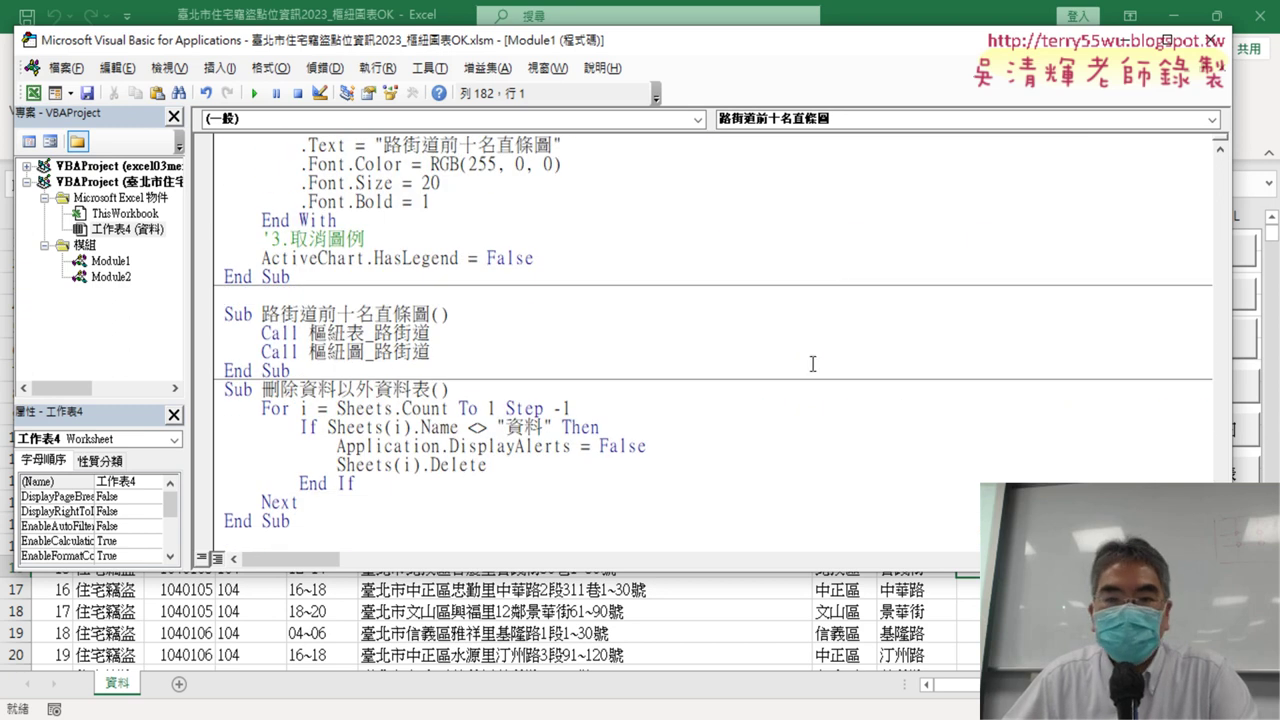
pyautogui.scroll(4, 601, 282)
pyautogui.scroll(1, 568, 273)
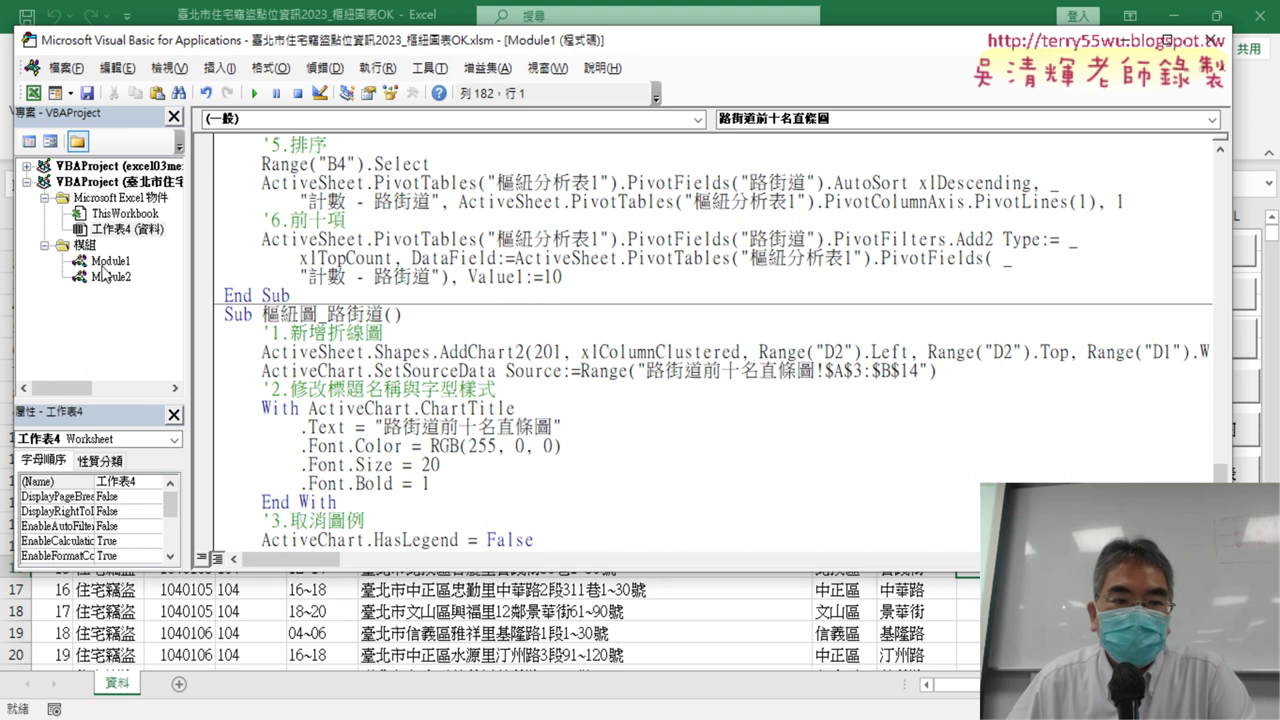
# Remove the empty Module2 without exporting it, then reselect Module1.
pyautogui.click(106, 262)
pyautogui.doubleClick(108, 277)
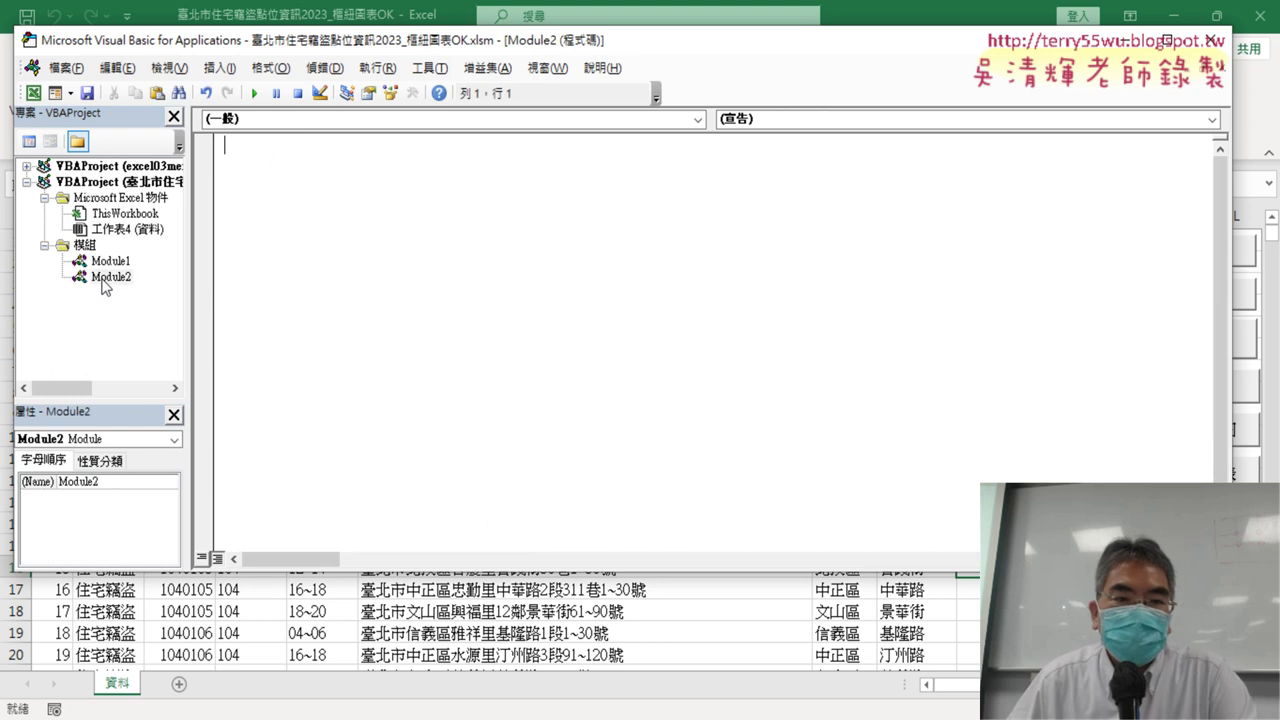
pyautogui.rightClick(118, 280)
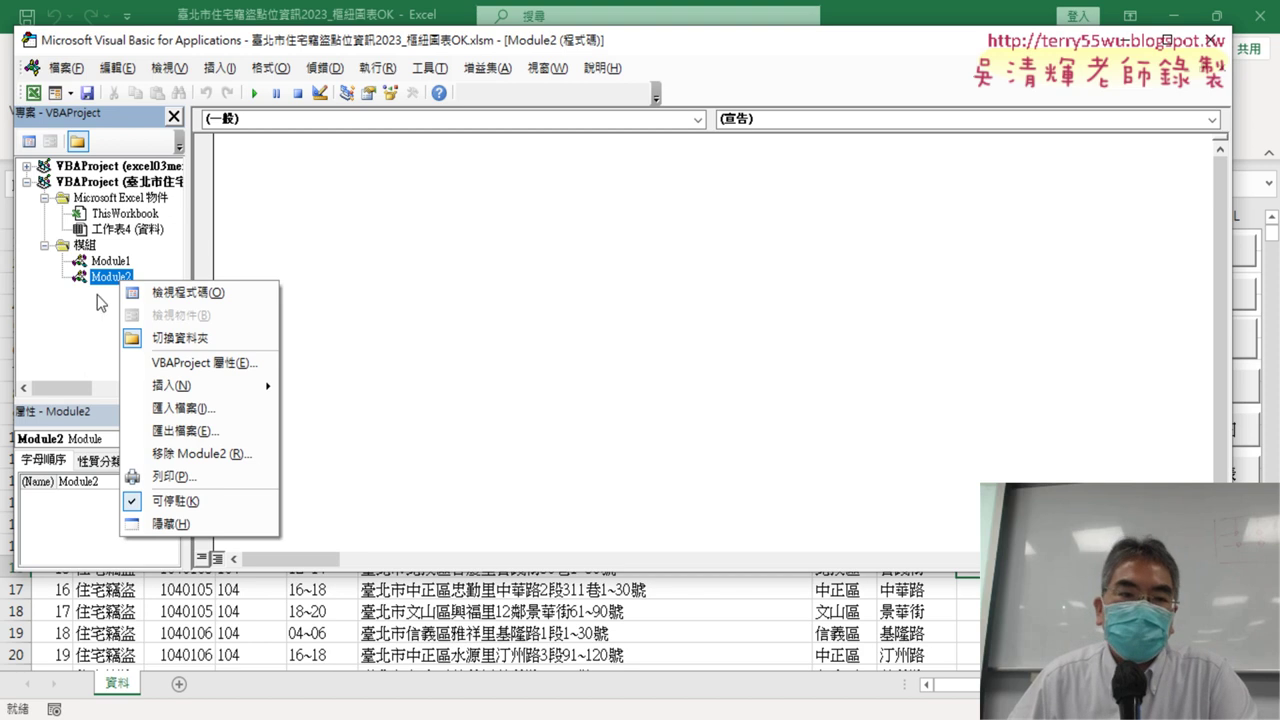
pyautogui.click(215, 455)
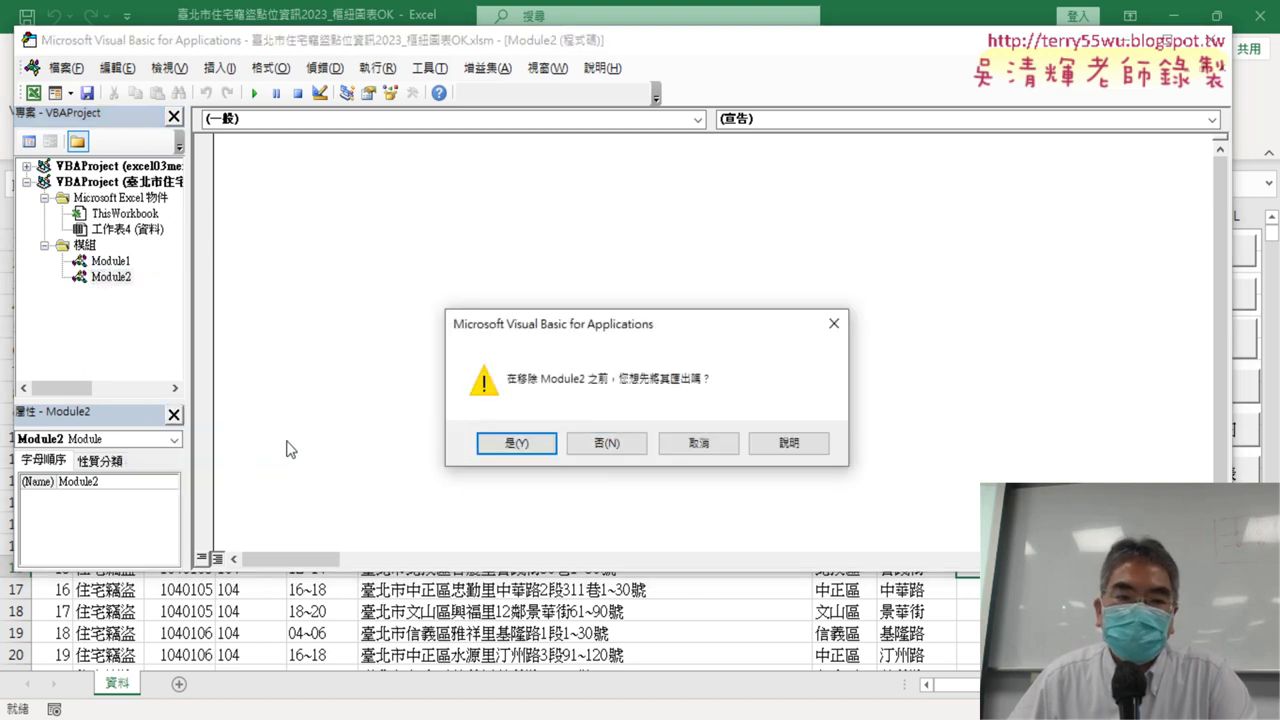
pyautogui.click(607, 450)
pyautogui.click(111, 261)
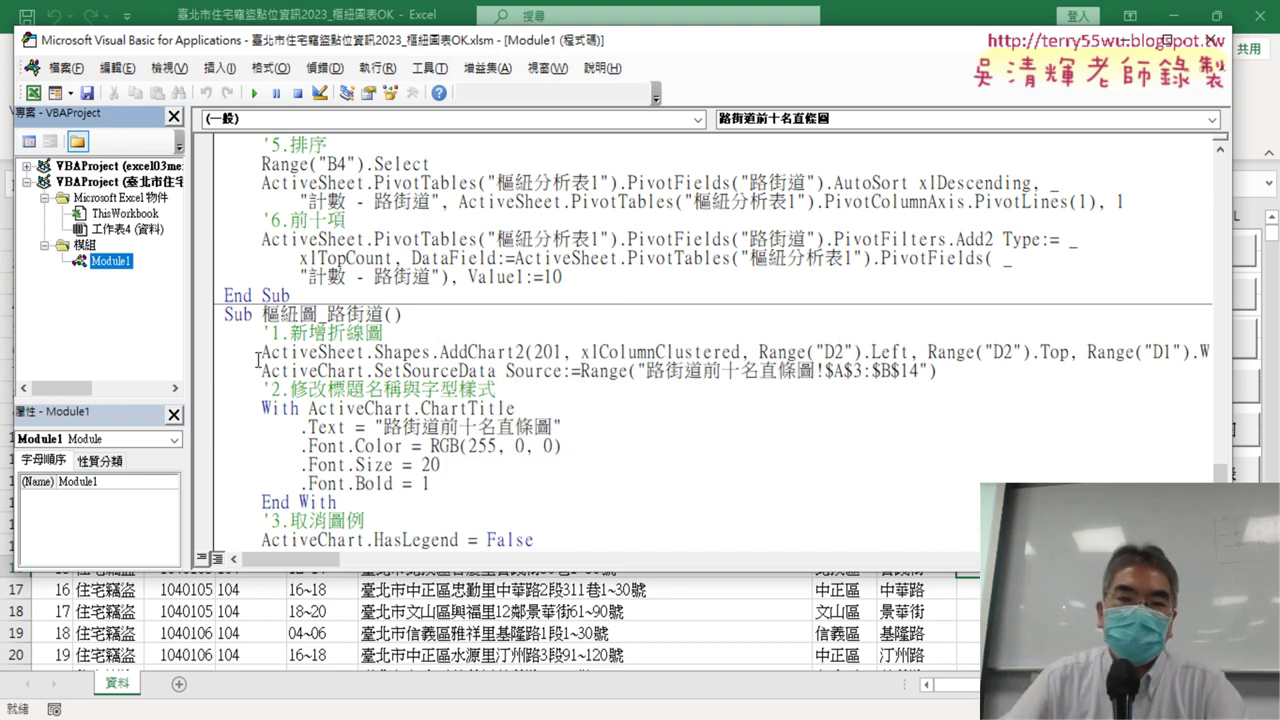
# Scroll through Module1, pointing out the 插入年 and 插入區 procedures.
pyautogui.scroll(4, 927, 370)
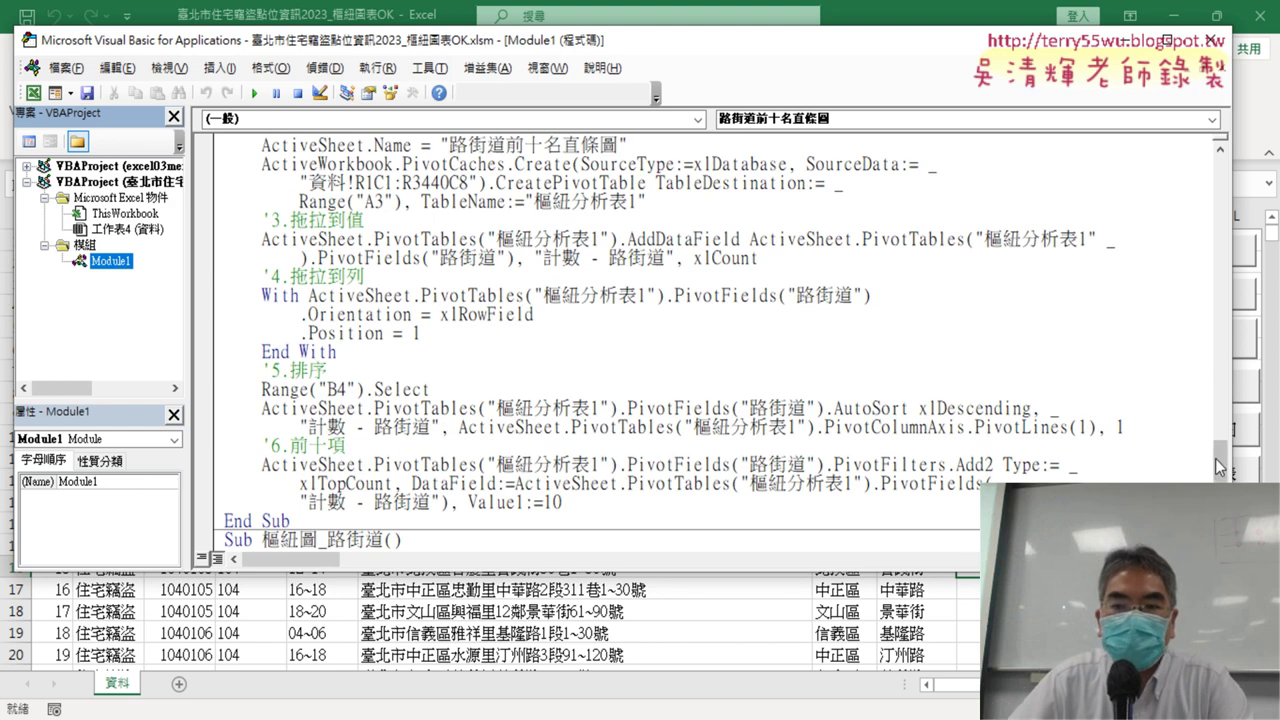
pyautogui.moveTo(1218, 456); pyautogui.dragTo(1252, 163)
pyautogui.scroll(-2, 737, 203)
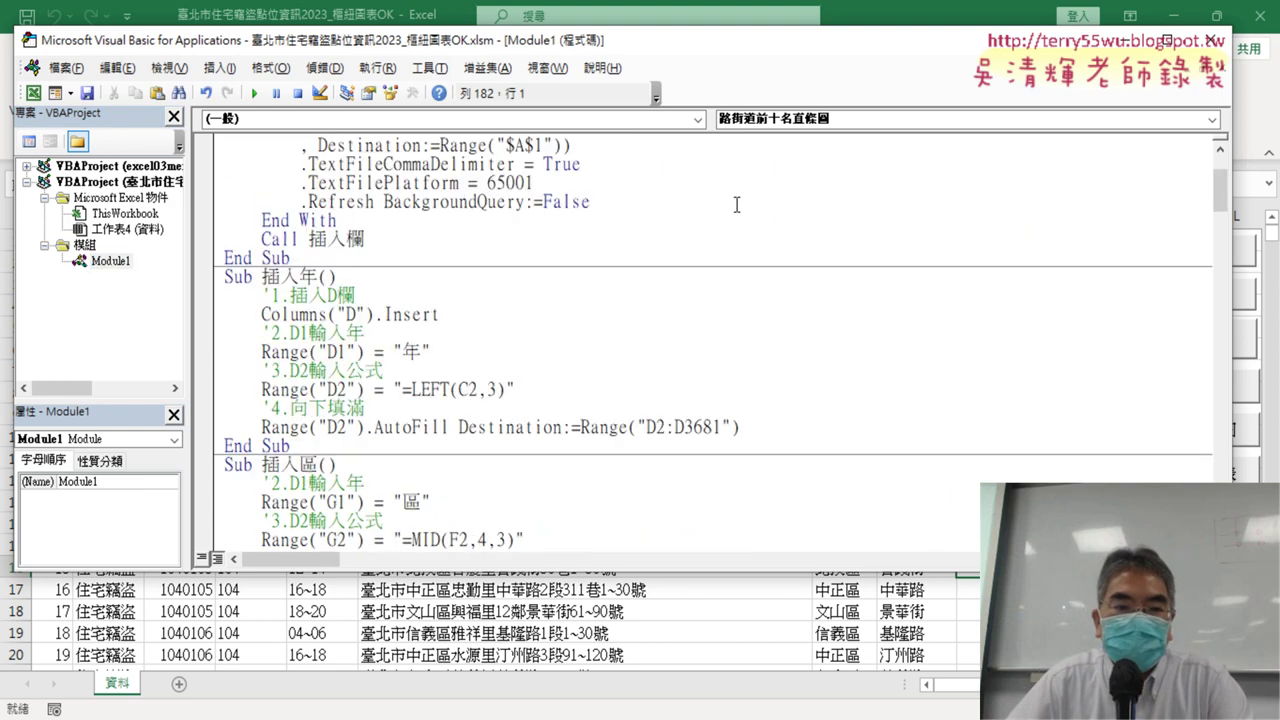
pyautogui.scroll(-1, 704, 212)
pyautogui.moveTo(224, 220); pyautogui.dragTo(383, 237)
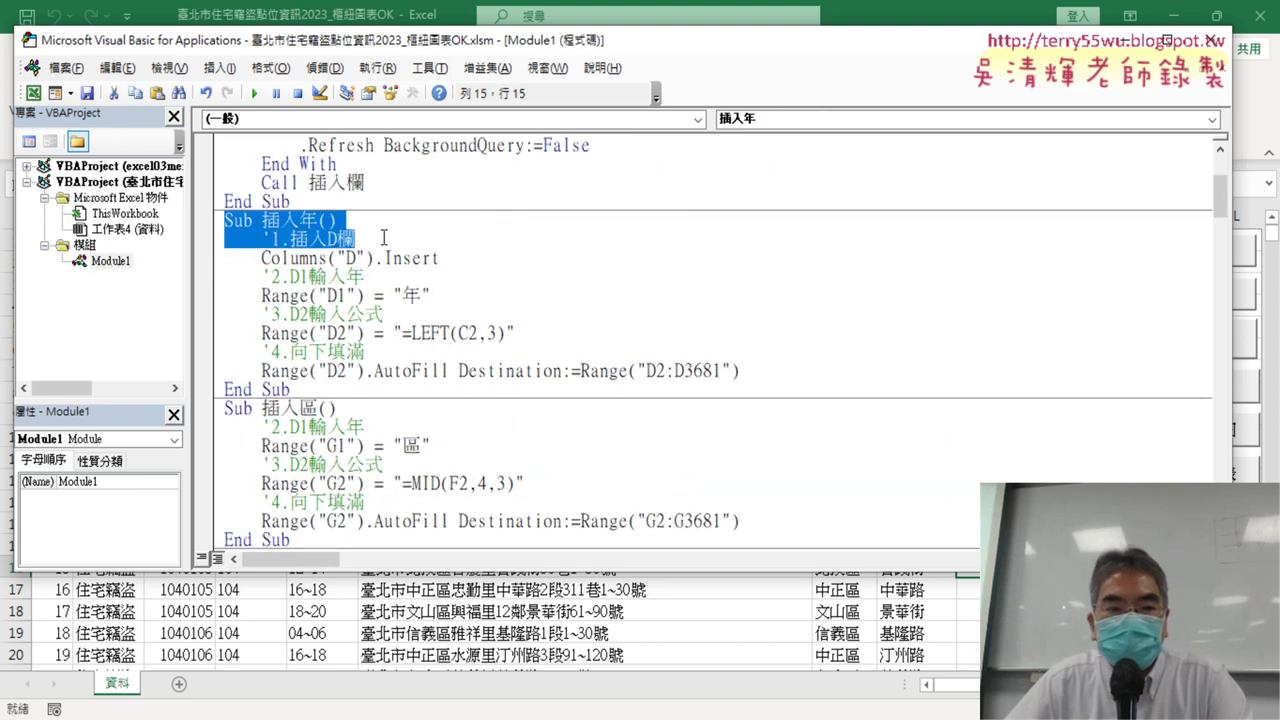
pyautogui.scroll(-3, 391, 240)
pyautogui.moveTo(260, 238); pyautogui.dragTo(338, 238)
pyautogui.click(432, 365)
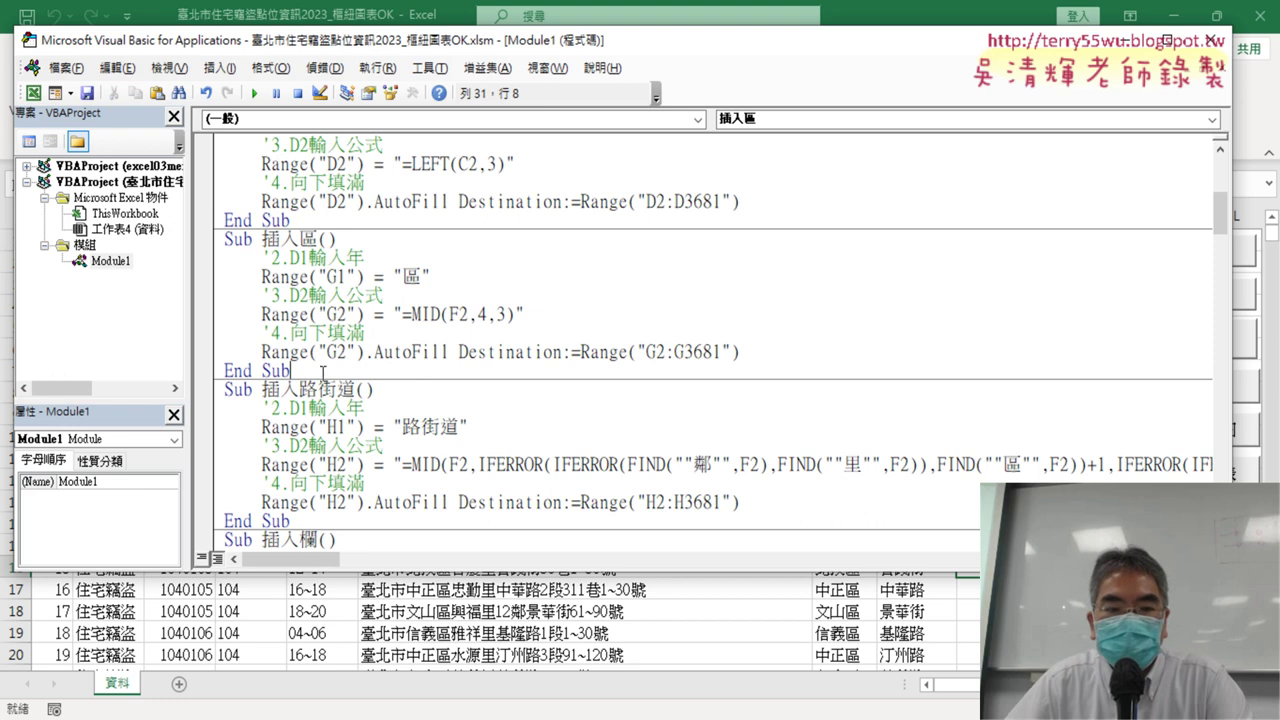
pyautogui.scroll(-3, 451, 362)
pyautogui.scroll(-4, 356, 352)
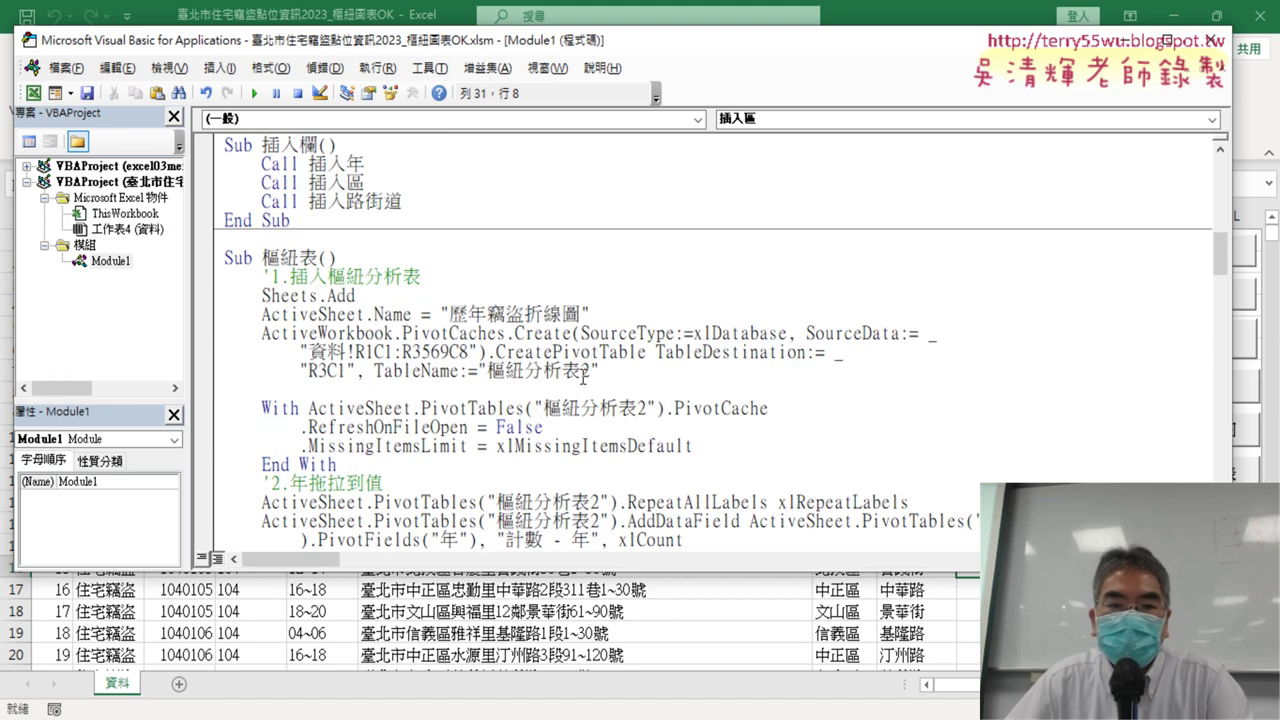
pyautogui.scroll(-1, 393, 248)
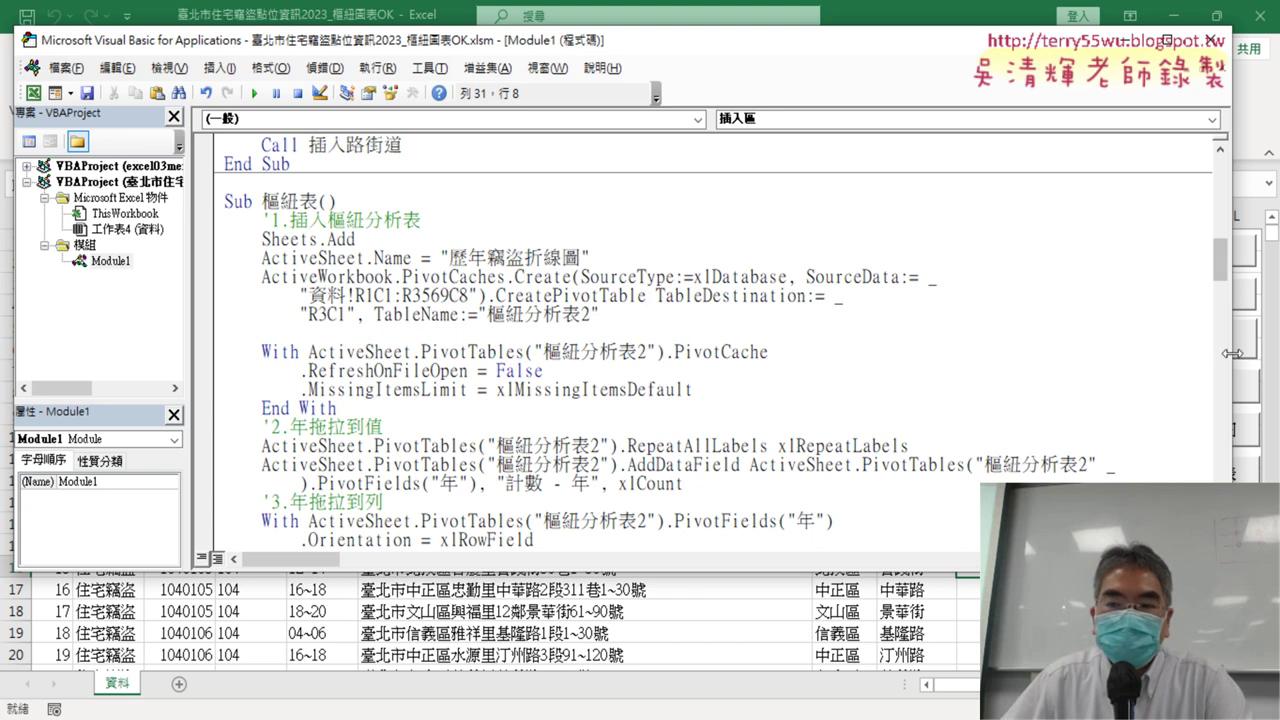
# Narrow the editor window to reveal the macro buttons and select the 刪除資料以外資料表 procedure body.
pyautogui.moveTo(1232, 358); pyautogui.dragTo(1057, 400)
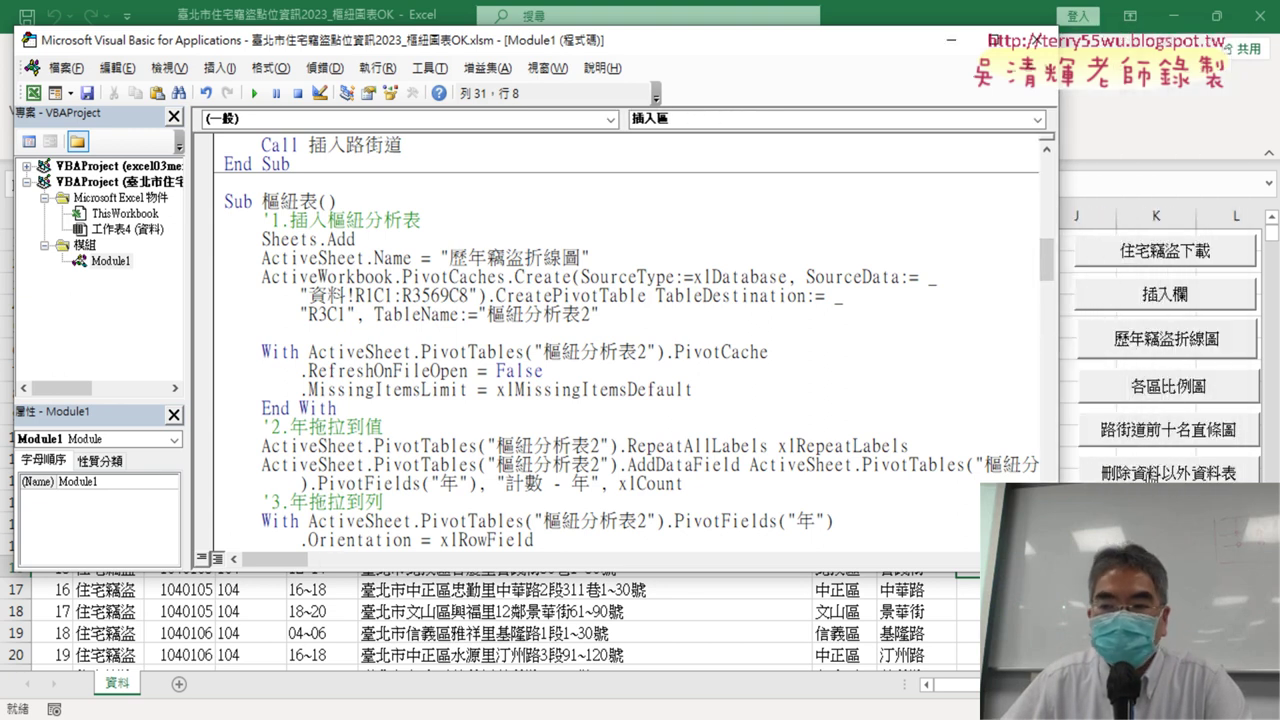
pyautogui.moveTo(1047, 258); pyautogui.dragTo(1047, 480)
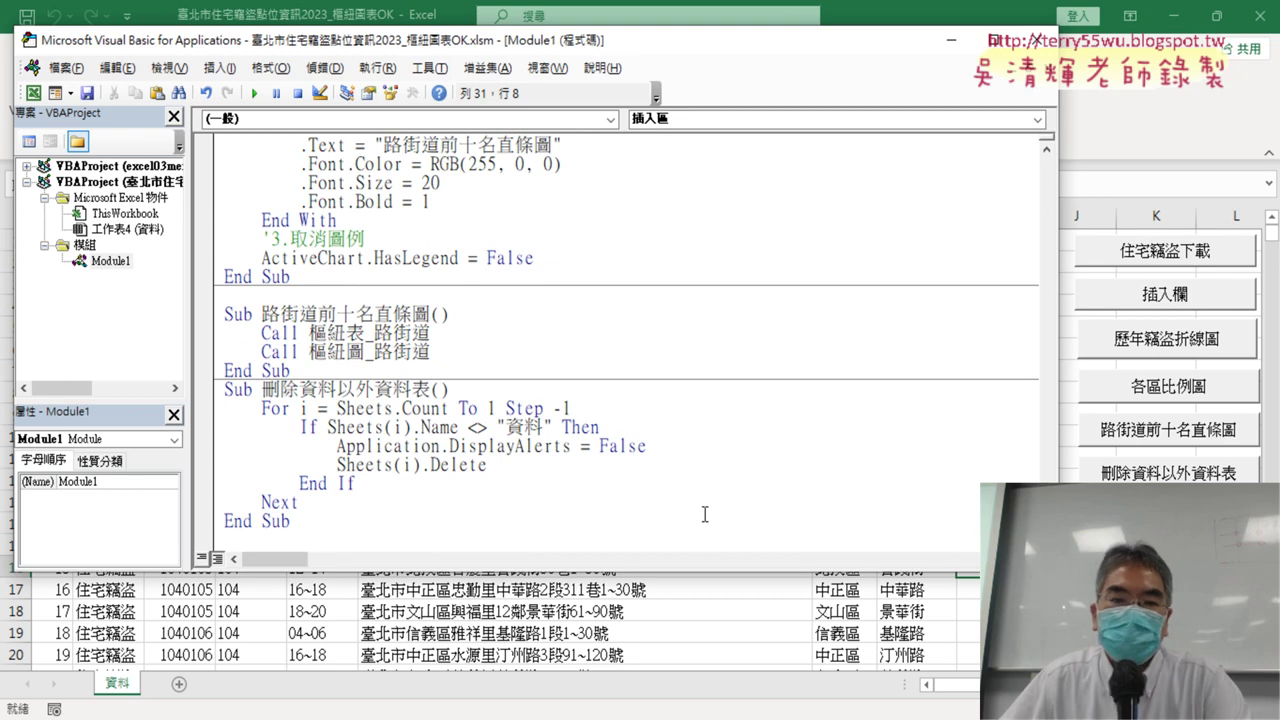
pyautogui.moveTo(430, 390); pyautogui.dragTo(292, 521)
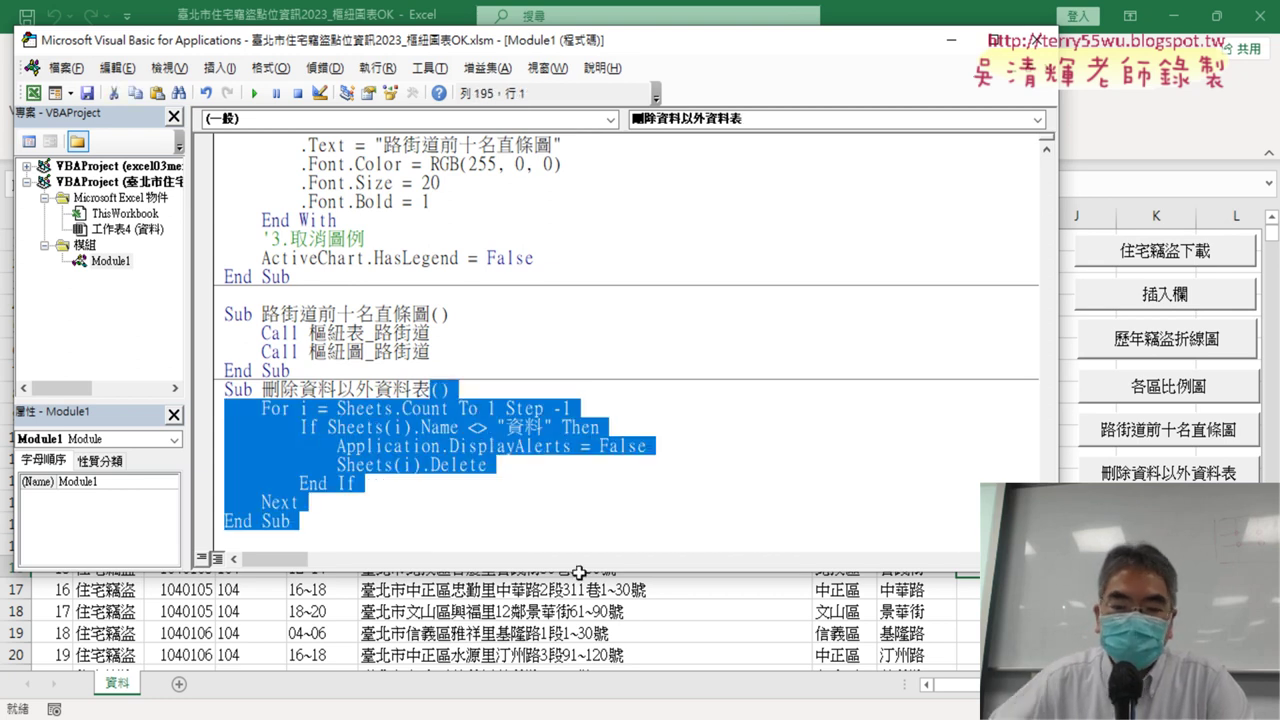
# Delete the old procedure body and remove 料 from the procedure name.
pyautogui.press('Delete')
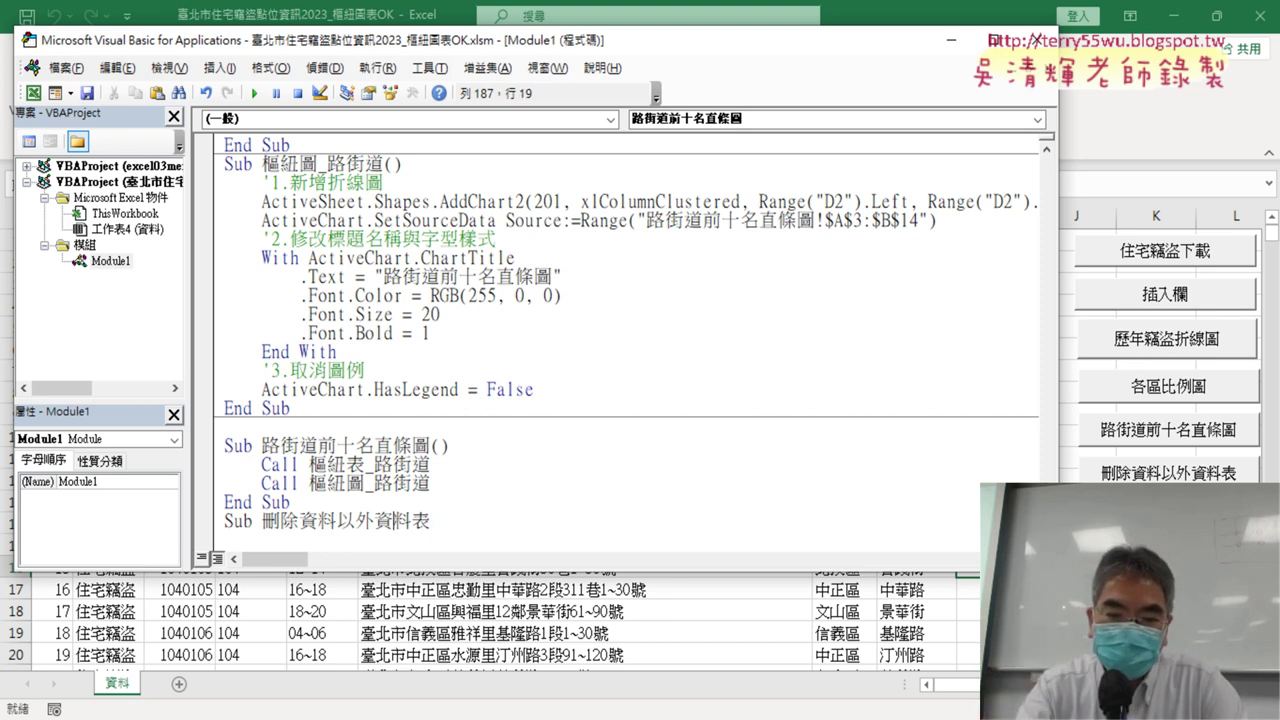
pyautogui.press('Left')
pyautogui.press('BackSpace')
pyautogui.press('BackSpace')
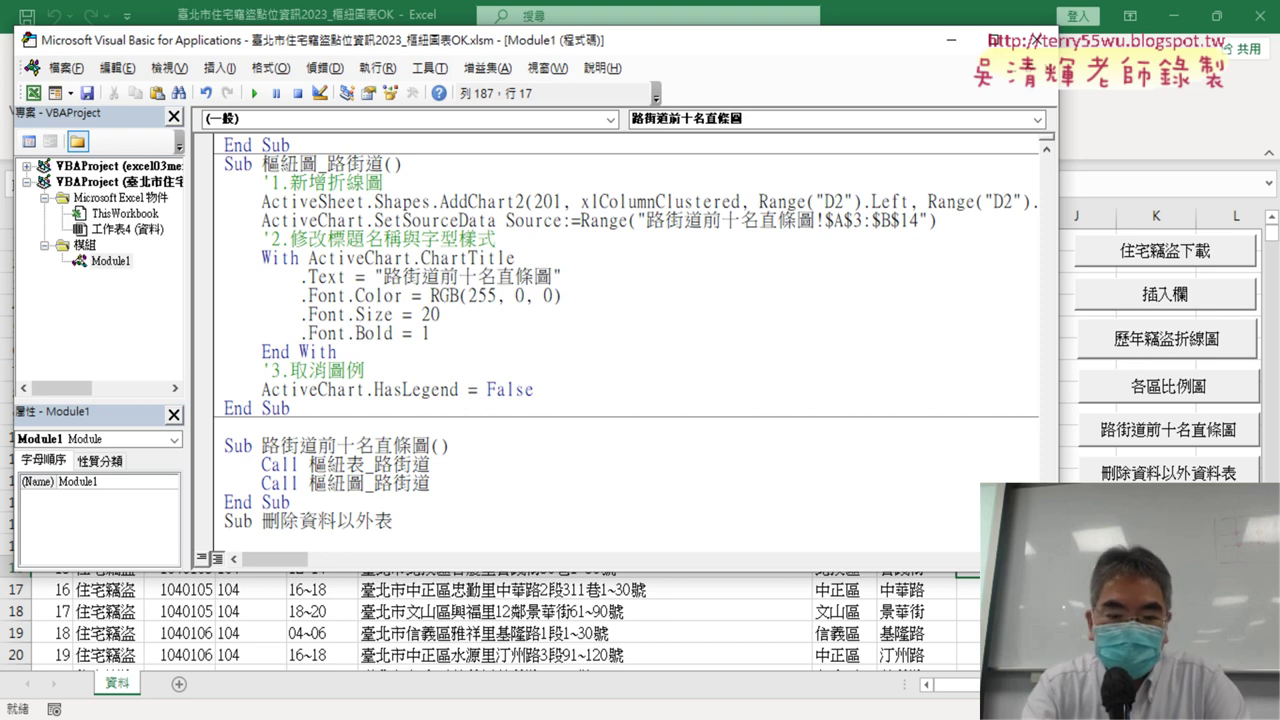
pyautogui.press('BackSpace')
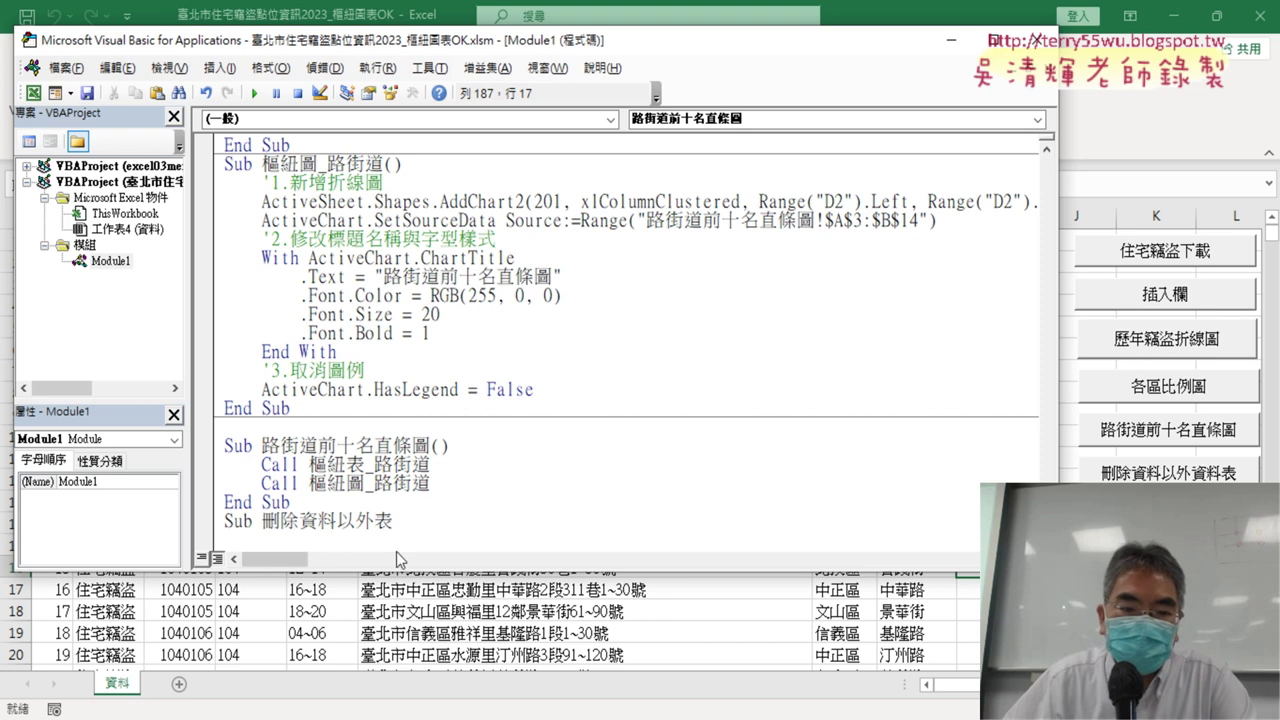
pyautogui.write('vx')
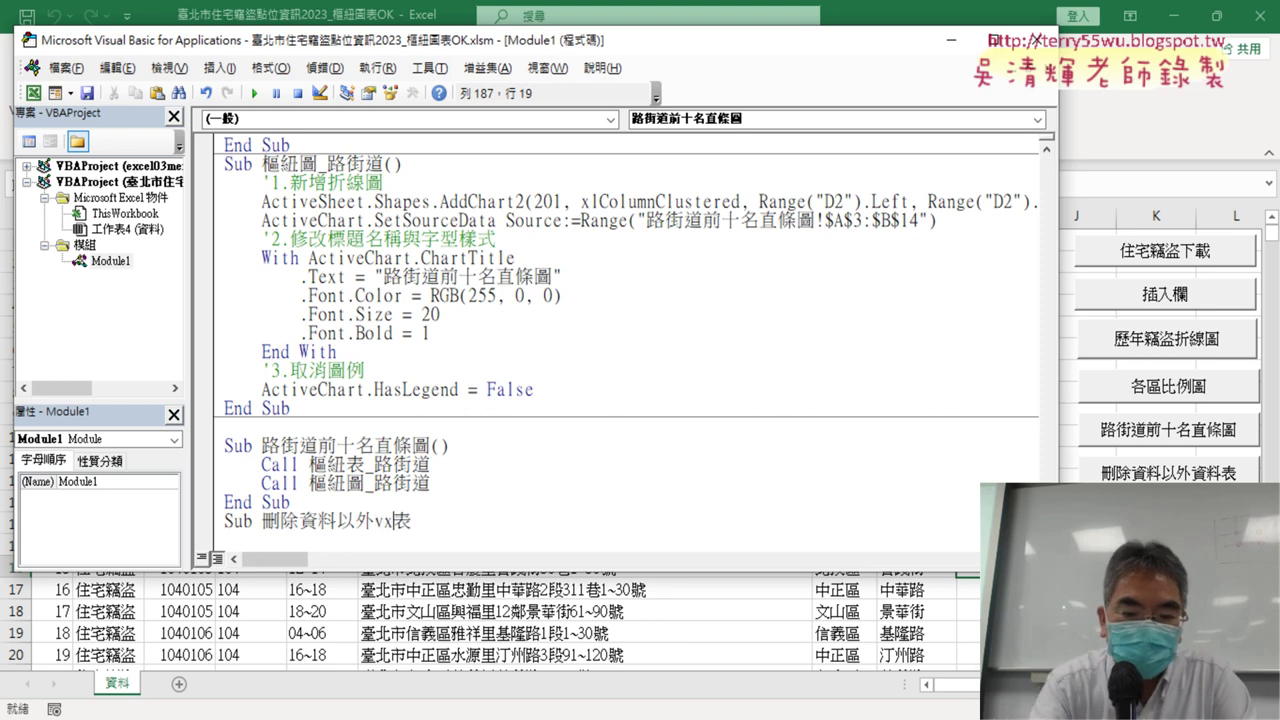
pyautogui.press('BackSpace')
pyautogui.press('BackSpace')
pyautogui.press('BackSpace')
pyautogui.press('Return')
pyautogui.write('ㄍㄨ')
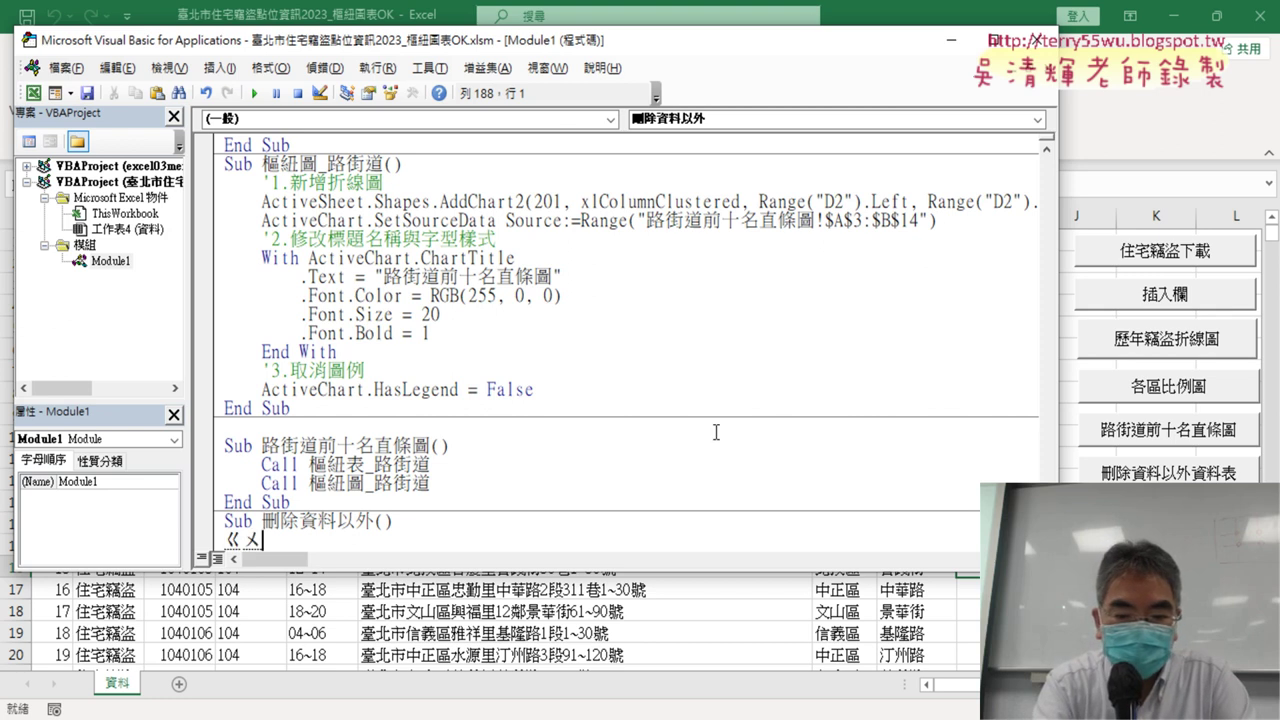
# Insert 工作 and 表 into the name so it reads Sub 刪除資料以外工作表().
pyautogui.write('/ yj')
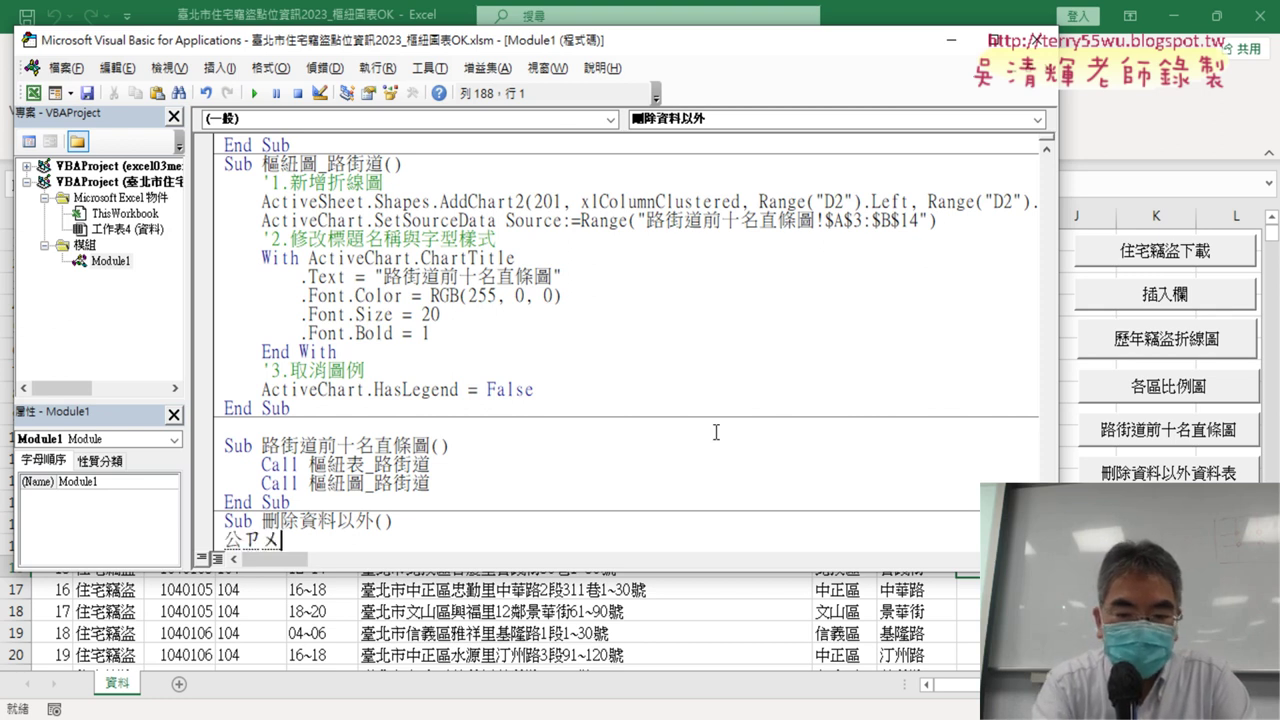
pyautogui.write('i4')
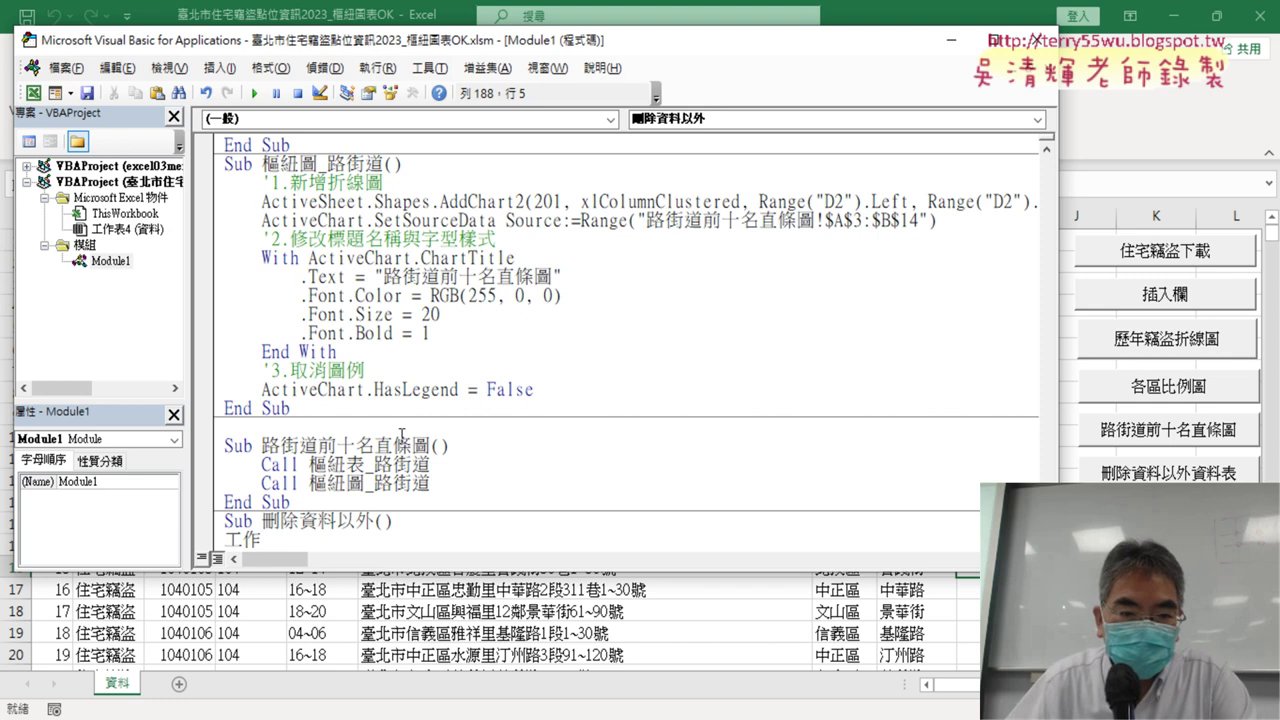
pyautogui.scroll(-1, 340, 484)
pyautogui.write('1ul3')
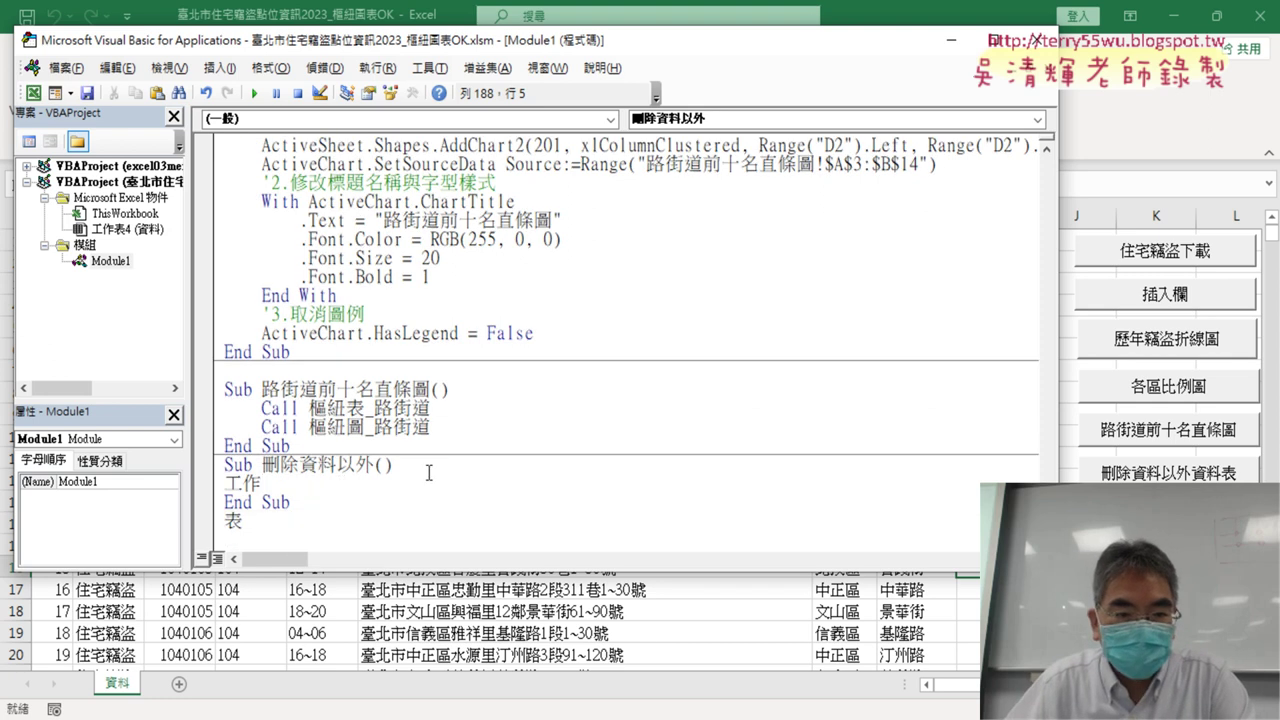
pyautogui.moveTo(264, 483); pyautogui.dragTo(222, 483)
pyautogui.moveTo(354, 468); pyautogui.dragTo(372, 466)
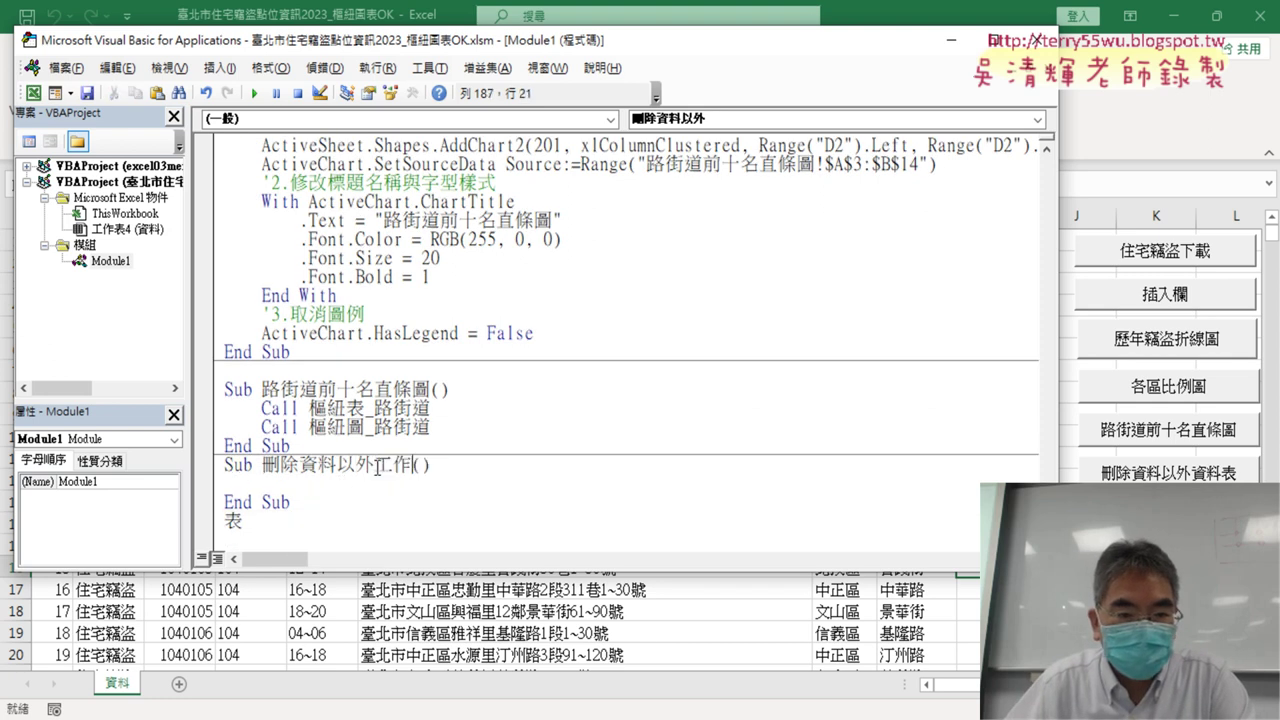
pyautogui.moveTo(250, 522)
pyautogui.mouseDown()
pyautogui.moveTo(224, 521)
pyautogui.moveTo(448, 465)
pyautogui.mouseUp()
pyautogui.moveTo(290, 502); pyautogui.dragTo(222, 502)
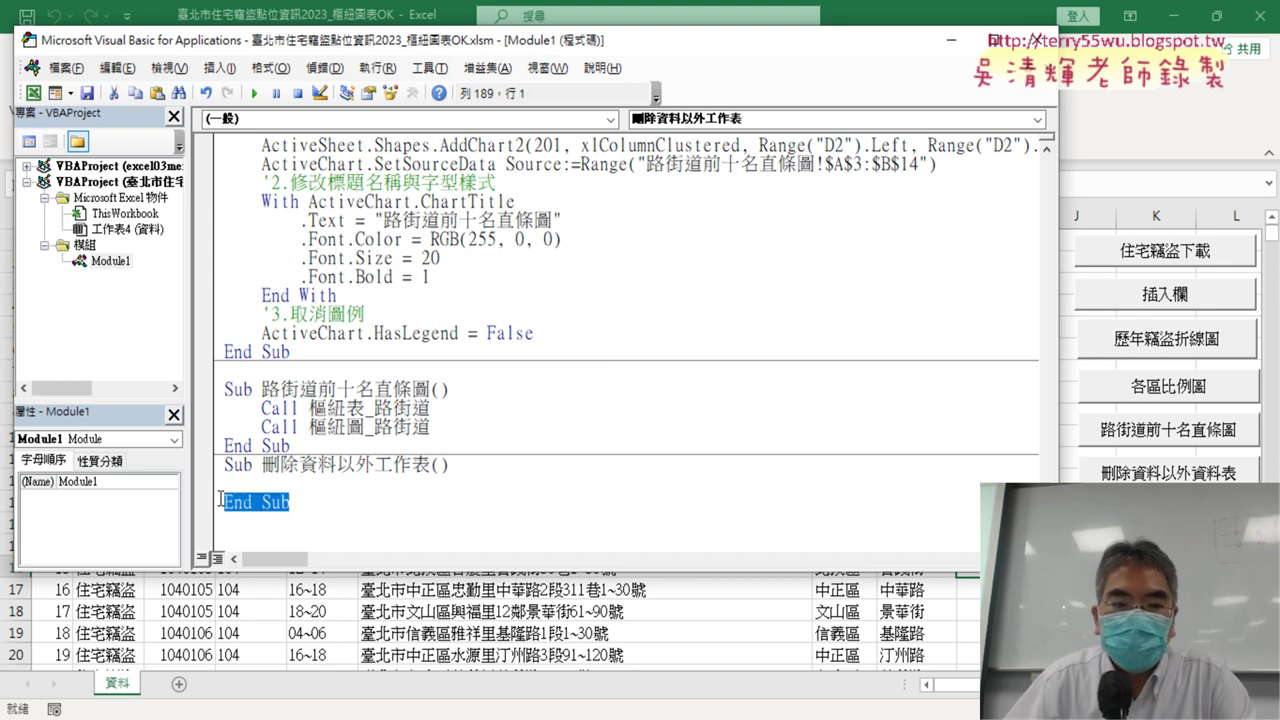
pyautogui.click(381, 483)
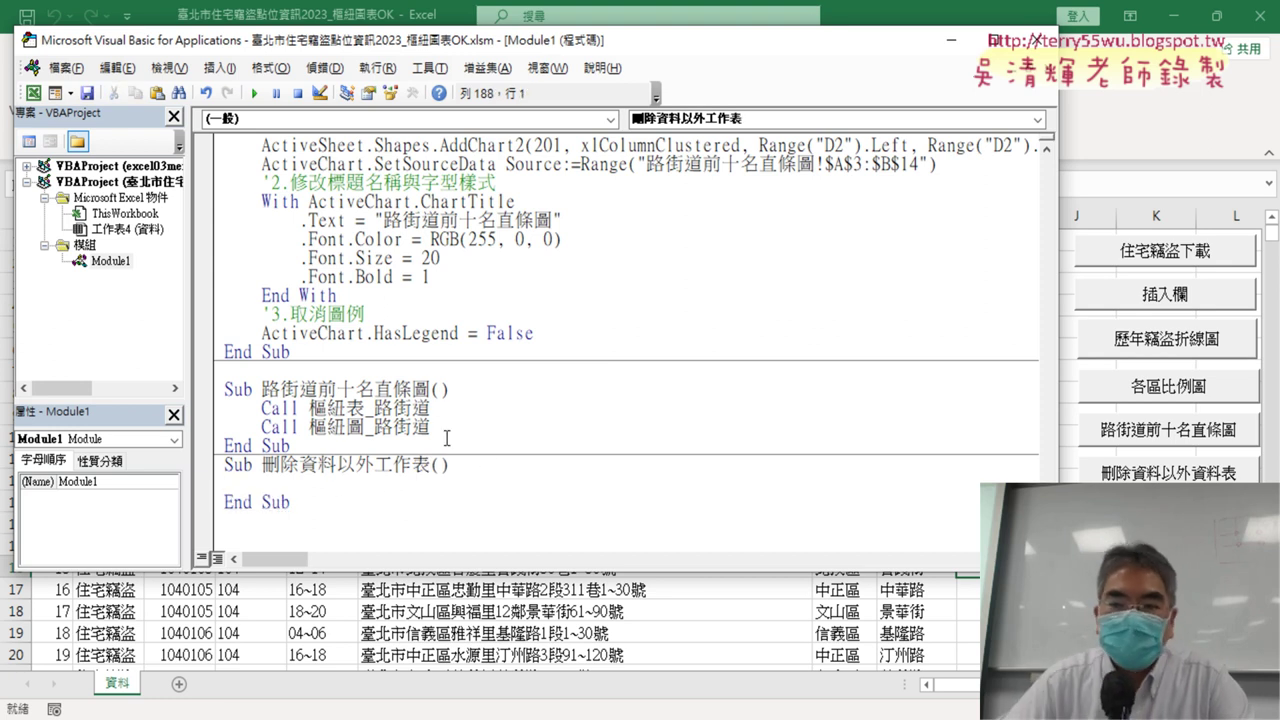
# Run the three chart macros to rebuild 歷年竊盜折線圖, 各區比例圖 and 路街道前十名直條圖, returning to 資料 each time.
pyautogui.click(1192, 345)
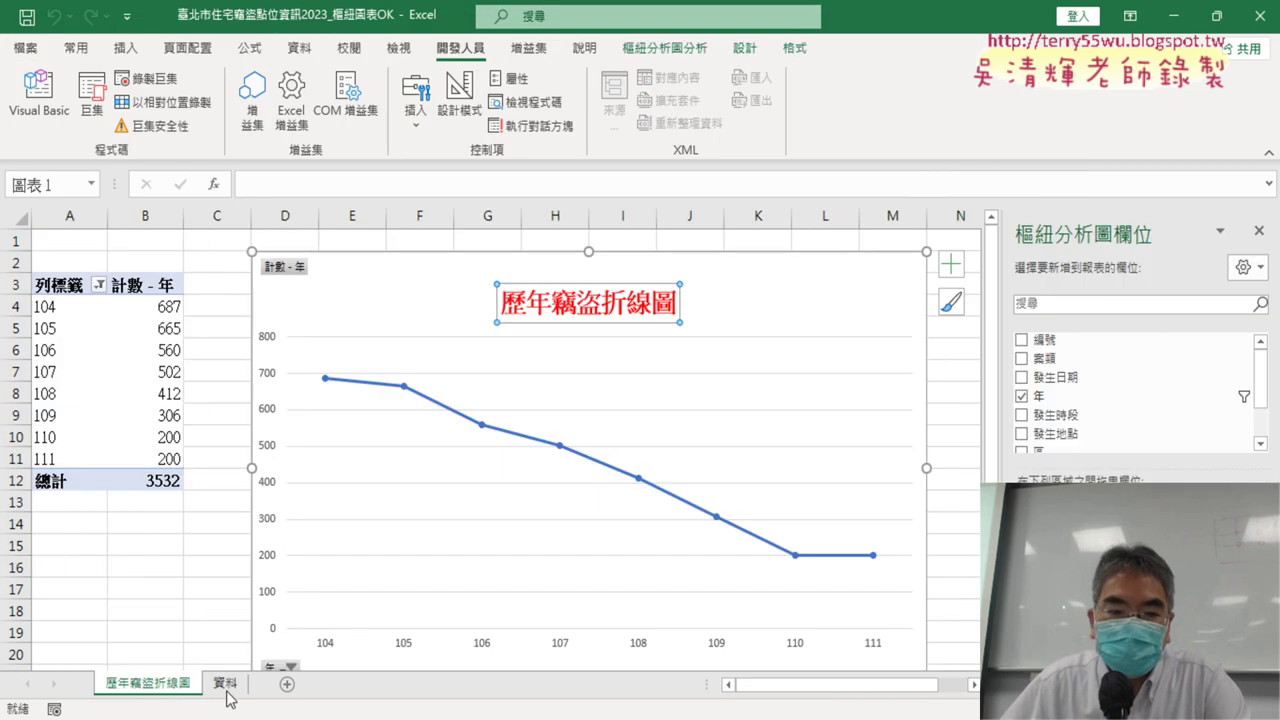
pyautogui.click(225, 684)
pyautogui.click(1175, 460)
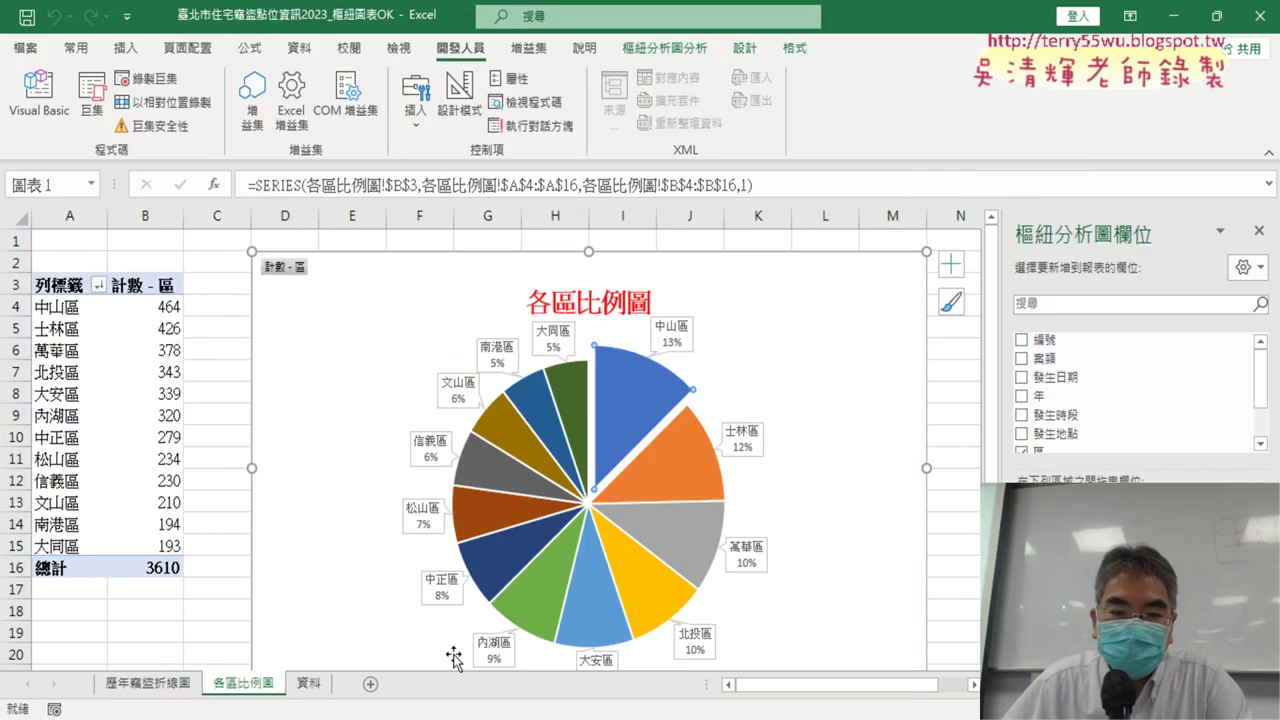
pyautogui.click(318, 683)
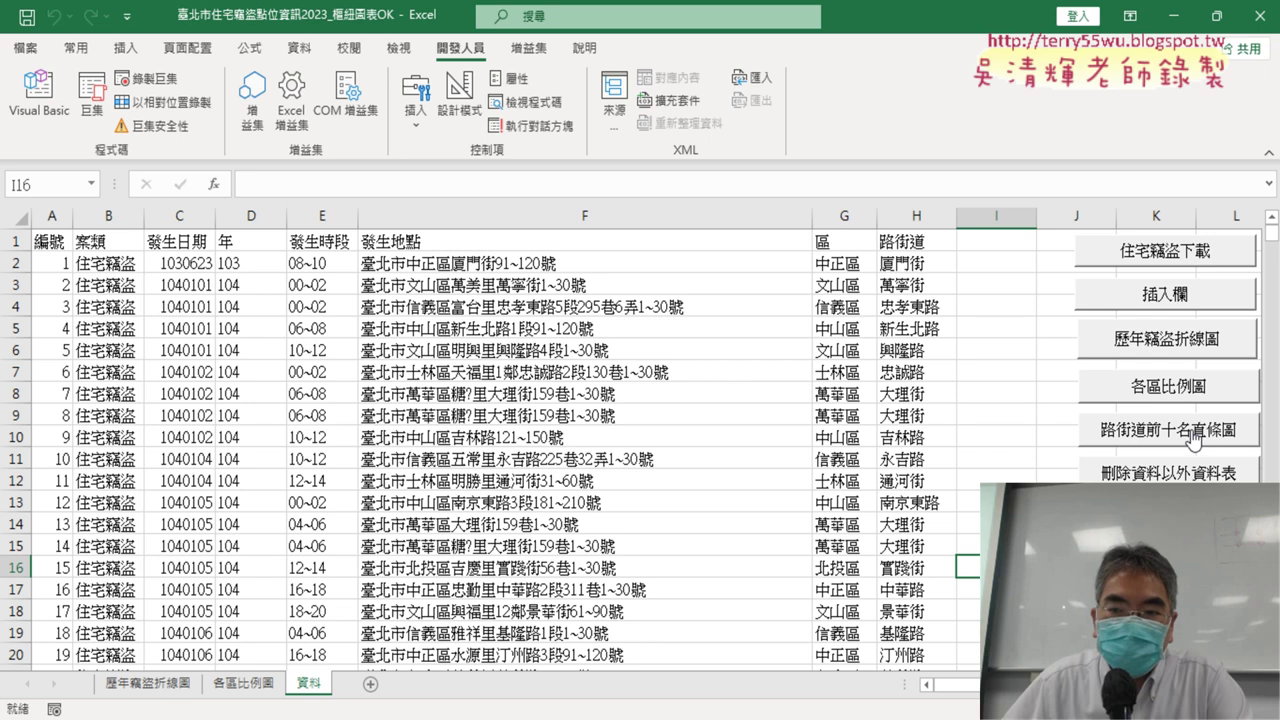
pyautogui.click(1193, 436)
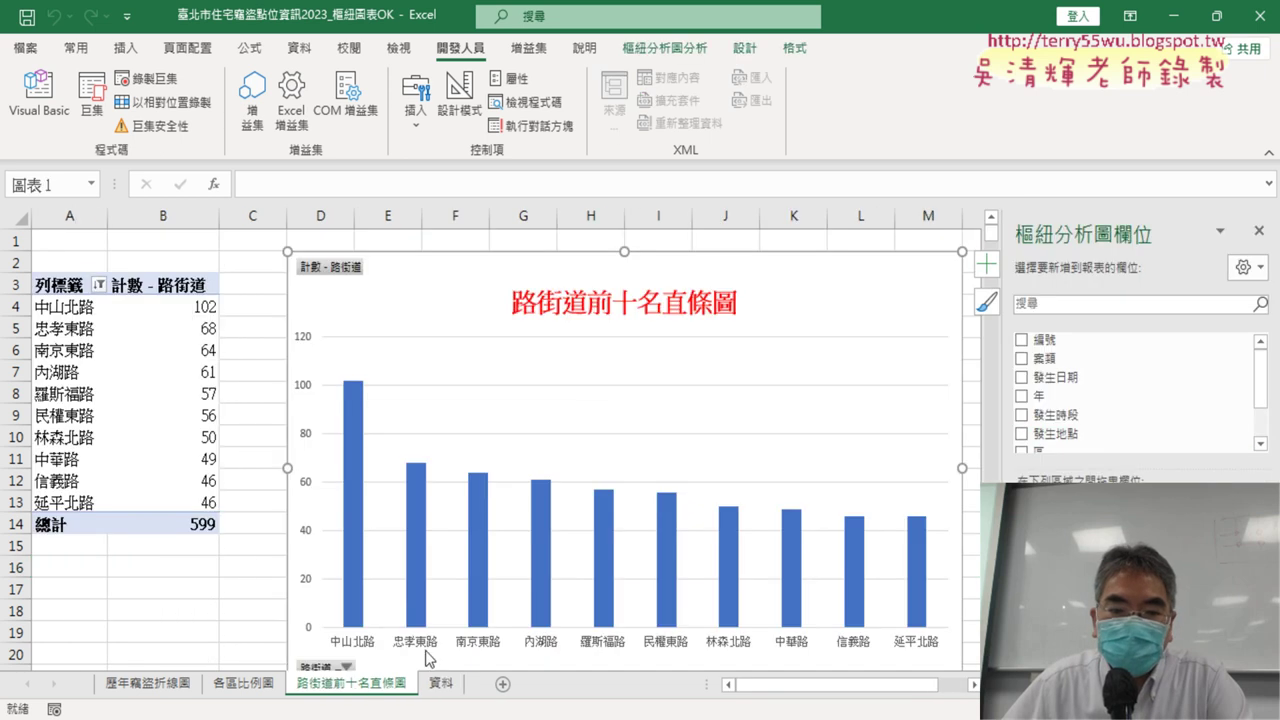
pyautogui.click(441, 686)
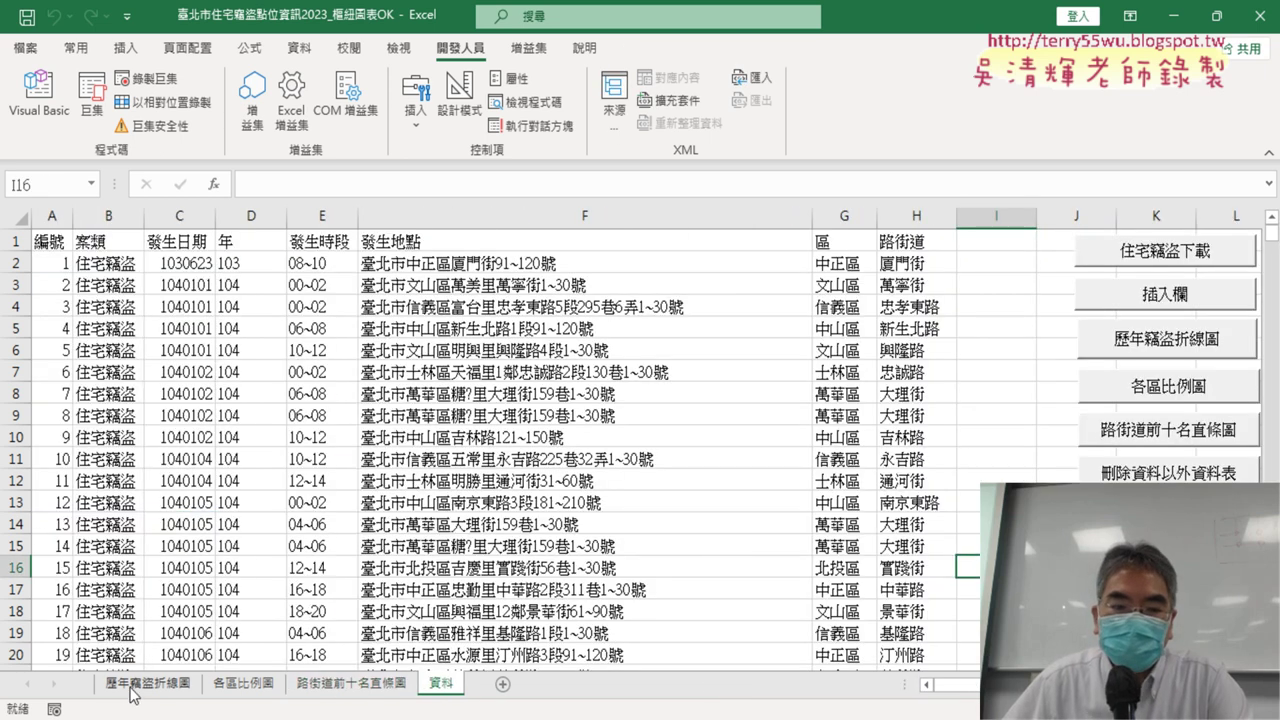
# Write Sheets(1).Delete inside 刪除資料以外工作表 in the VBA editor, followed by a blank line.
pyautogui.click(38, 92)
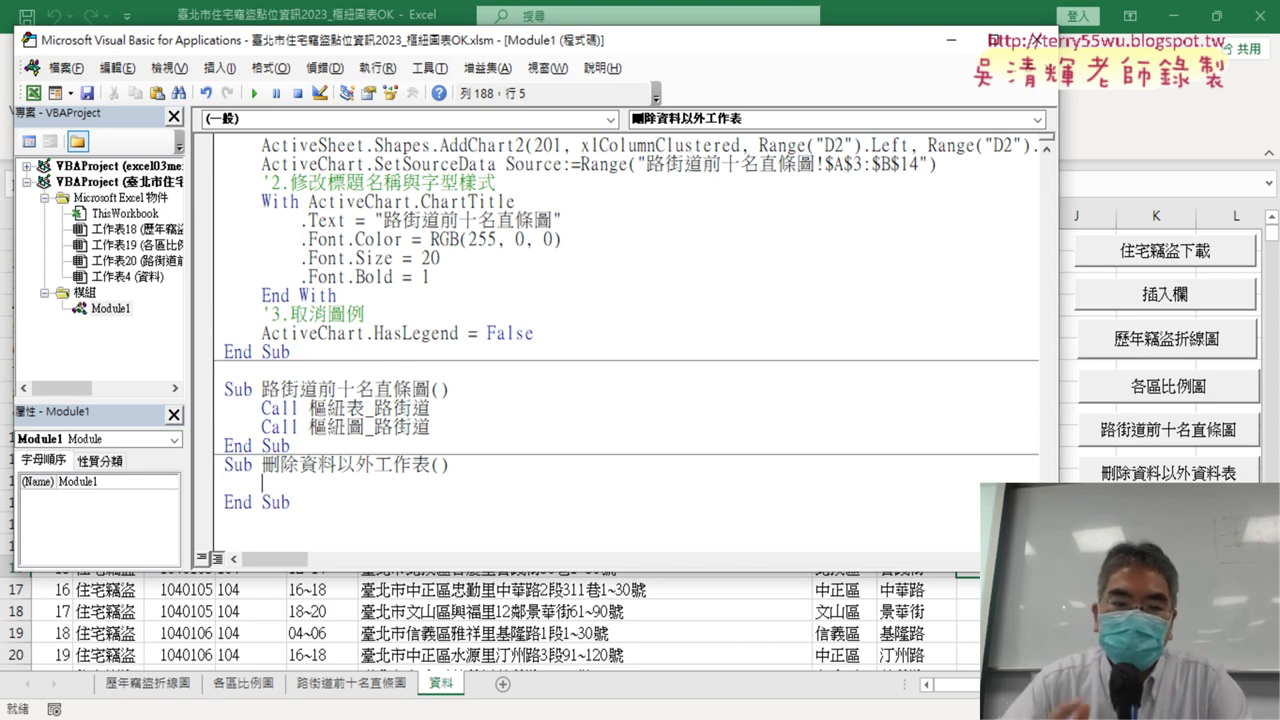
pyautogui.write('ㄙ')
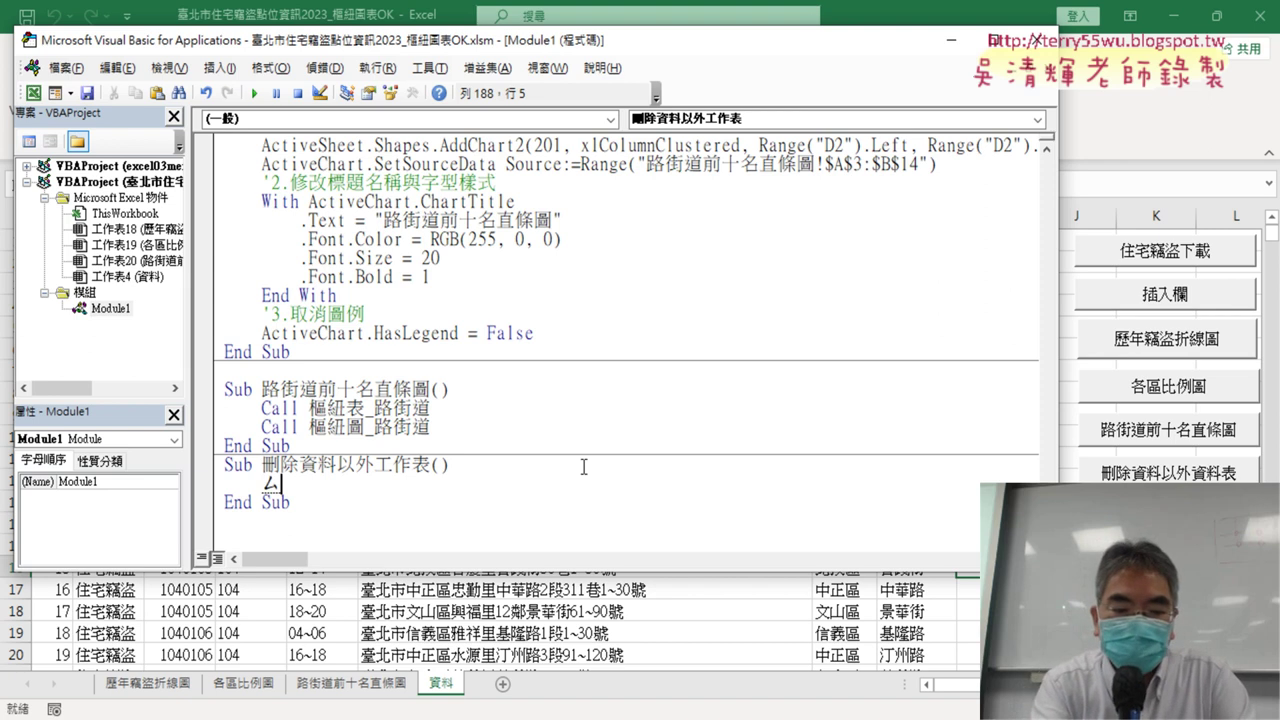
pyautogui.press('BackSpace')
pyautogui.write('sh')
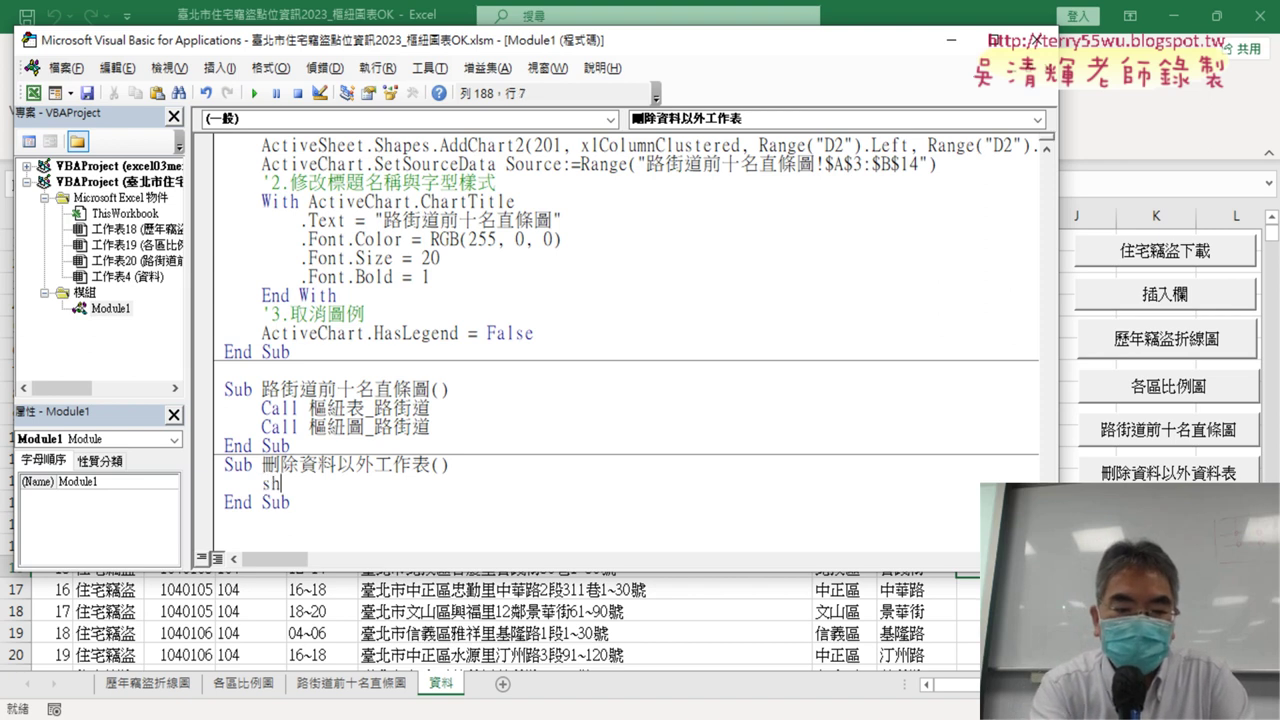
pyautogui.write('eets')
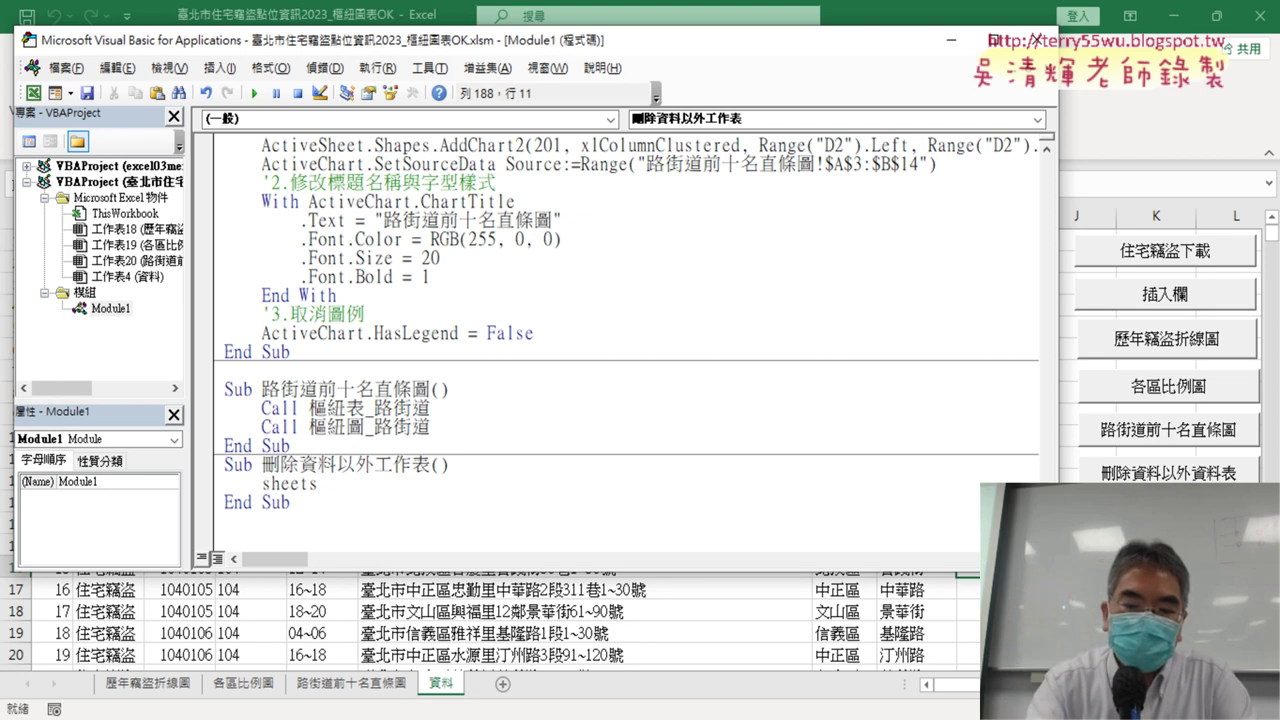
pyautogui.write('(')
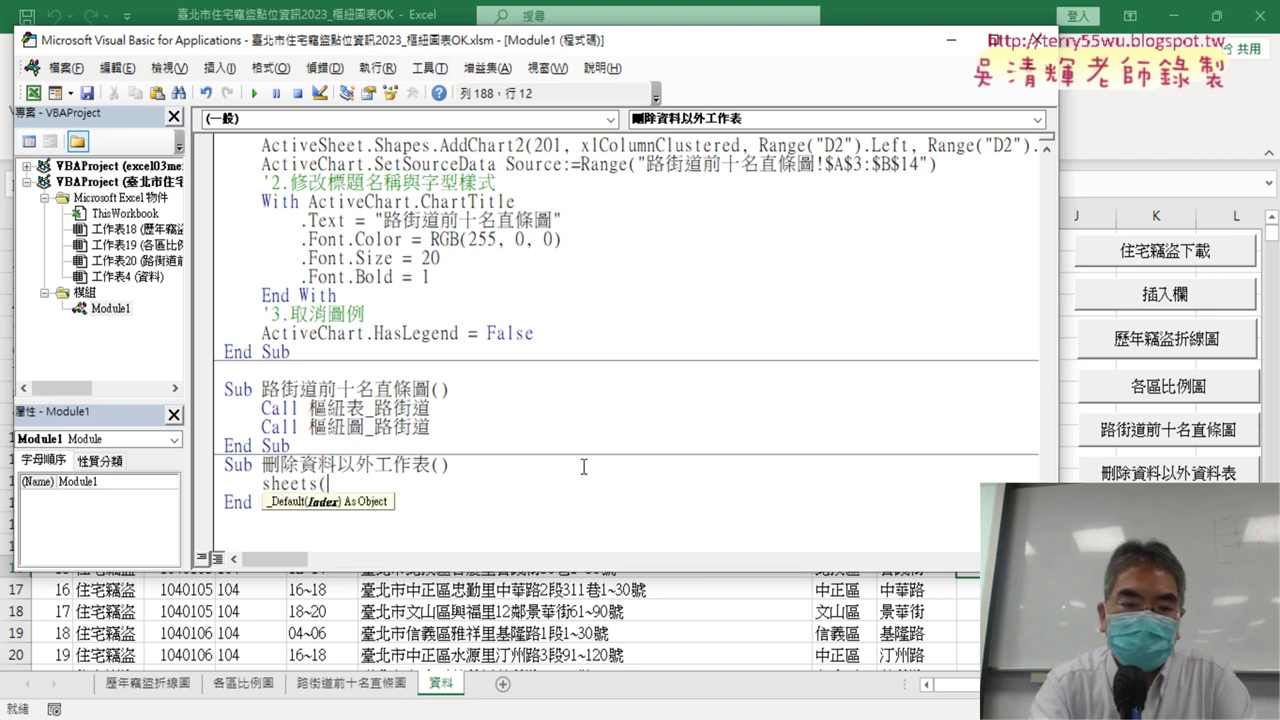
pyautogui.write(')')
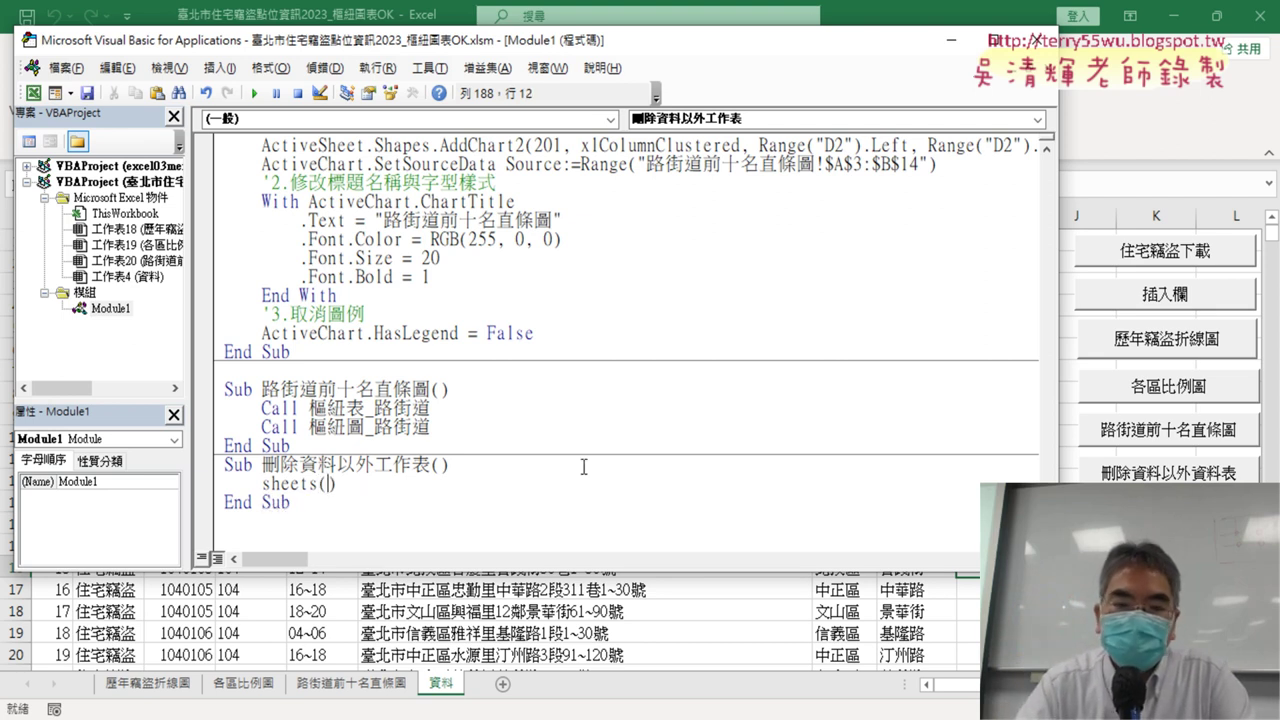
pyautogui.write('1')
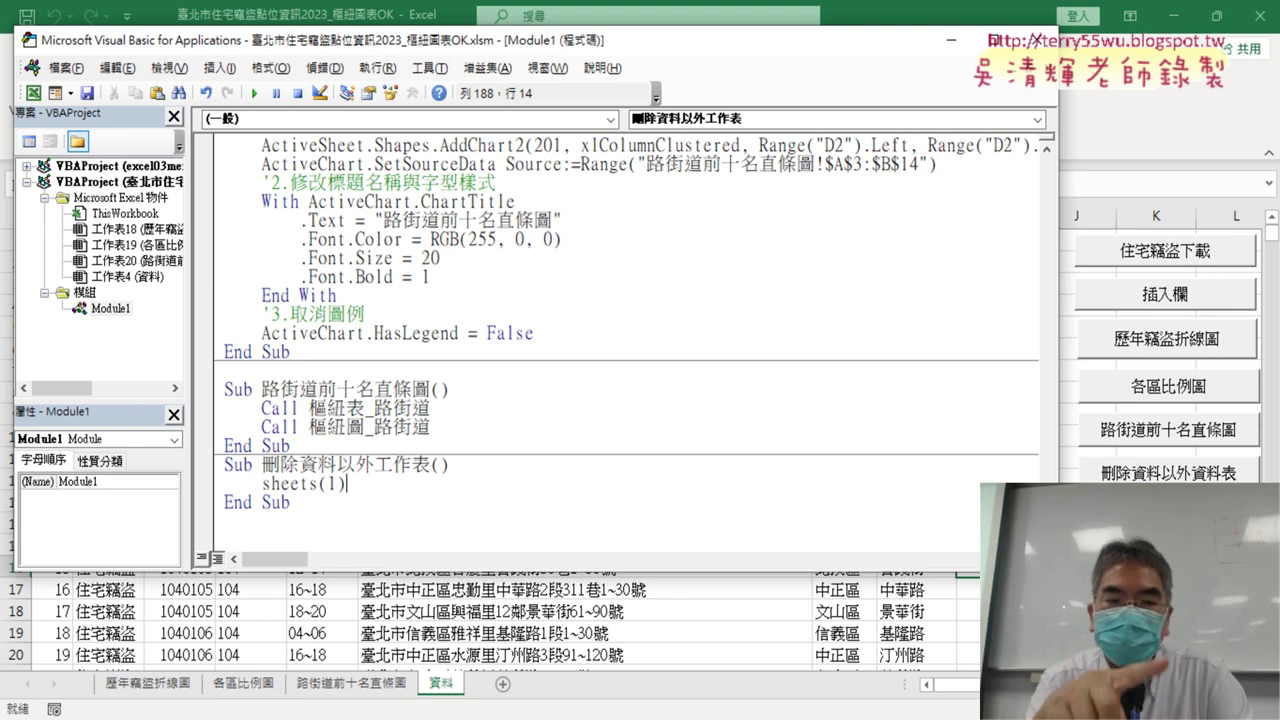
pyautogui.write('.del')
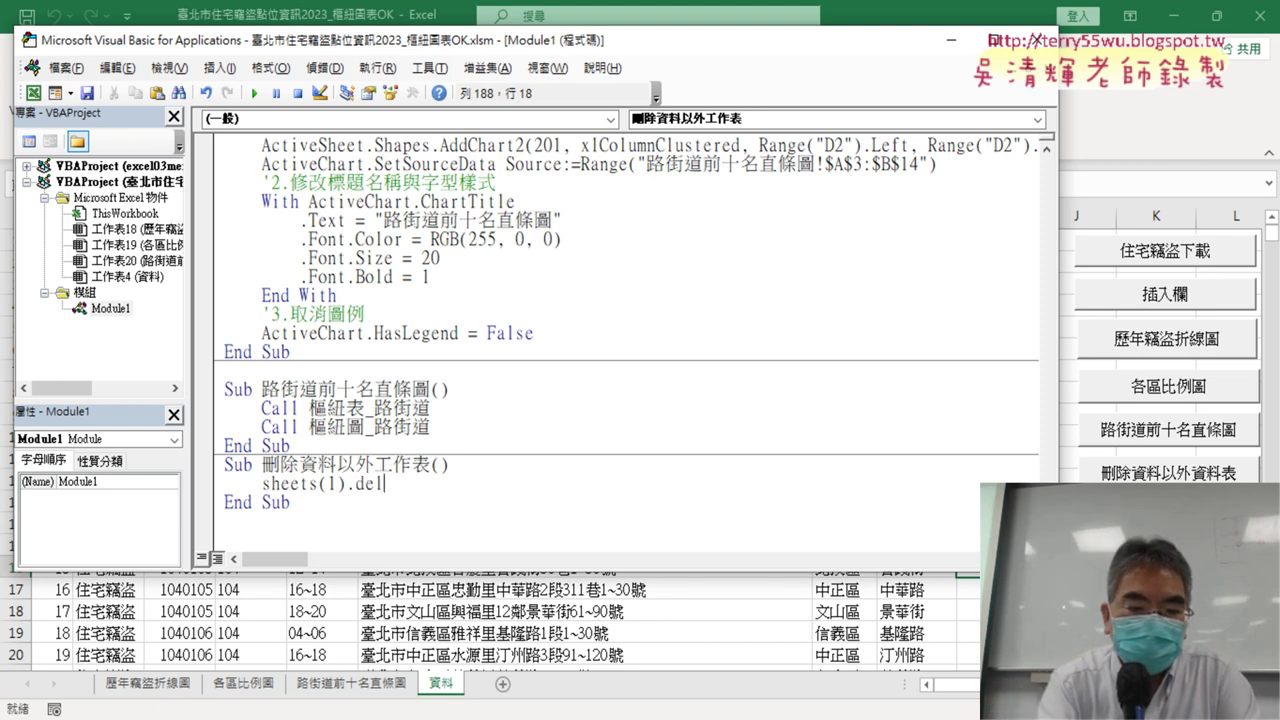
pyautogui.write('ete')
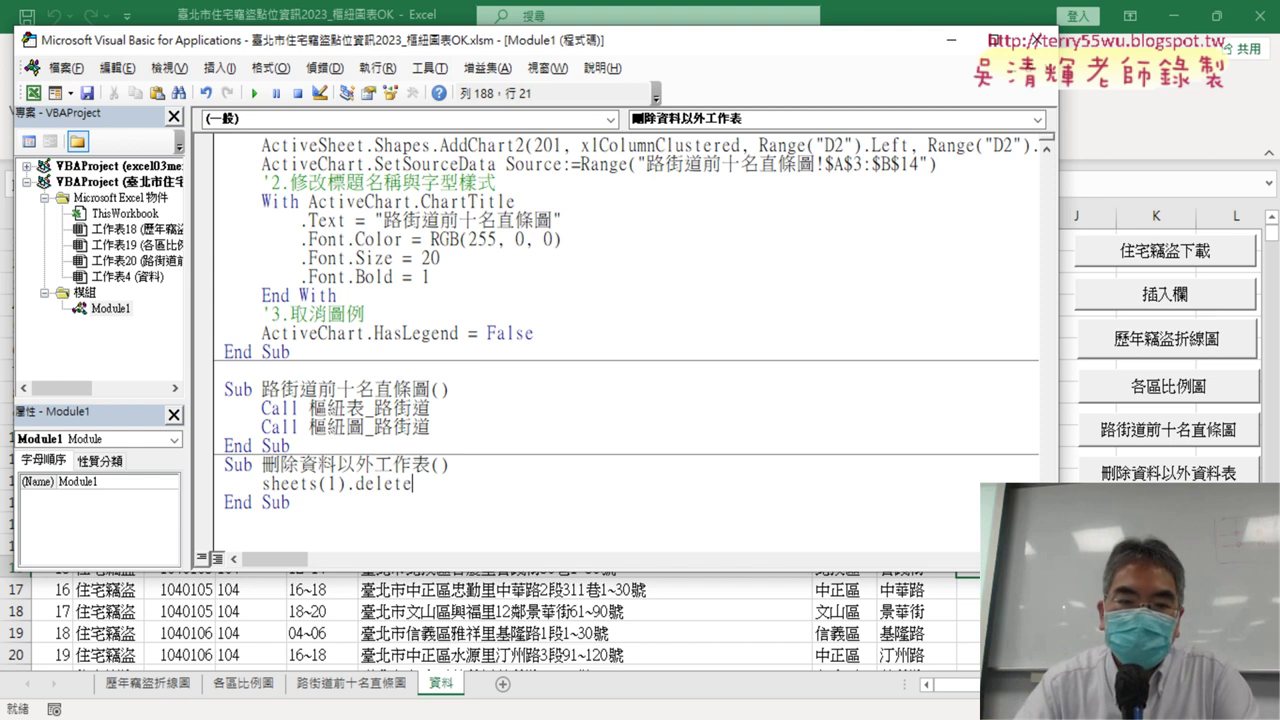
pyautogui.press('Down')
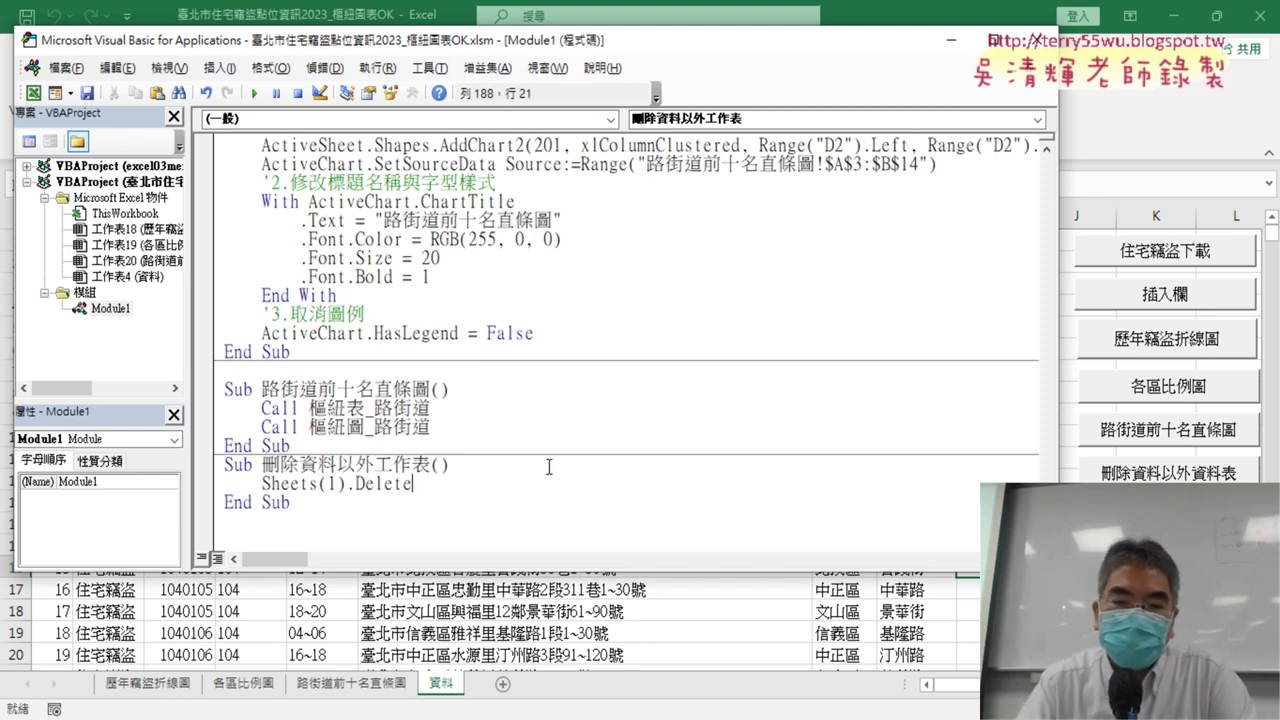
pyautogui.press('Return')
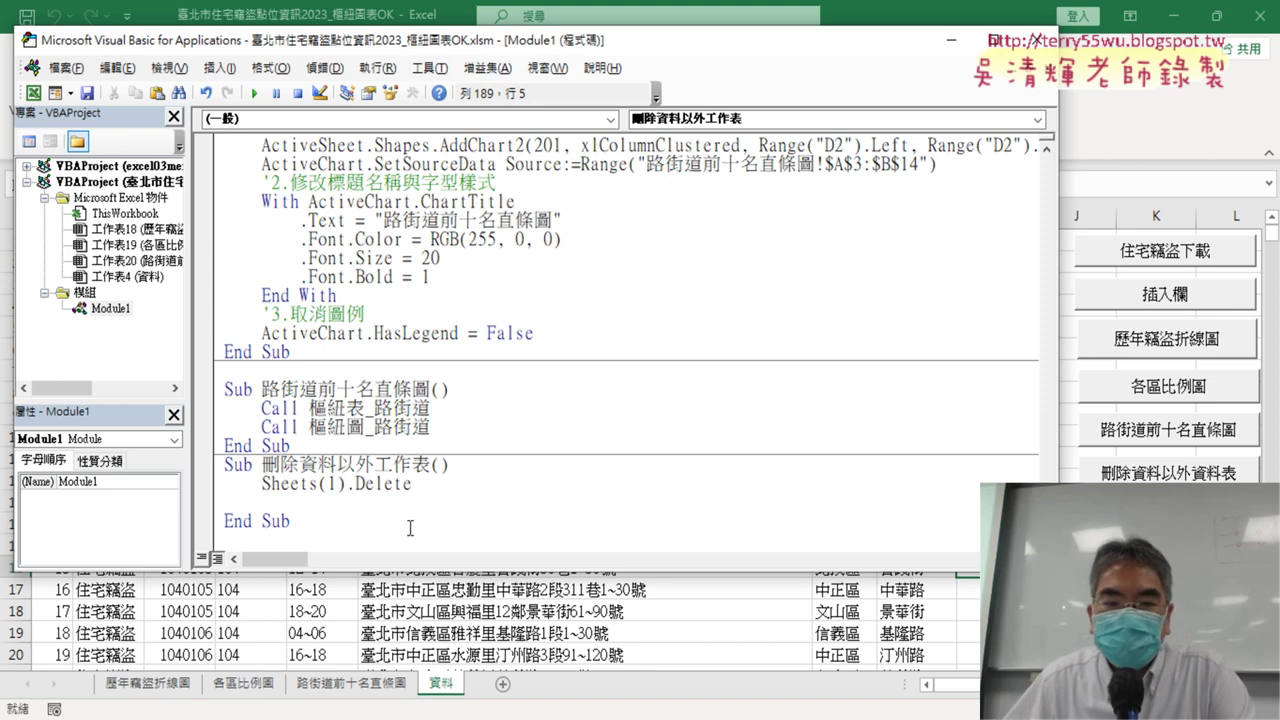
# Duplicate the Sheets(1).Delete line below and change it to Sheets(2).Delete.
pyautogui.moveTo(420, 495)
pyautogui.mouseDown()
pyautogui.moveTo(283, 487)
pyautogui.moveTo(423, 484)
pyautogui.mouseUp()
pyautogui.click(256, 485)
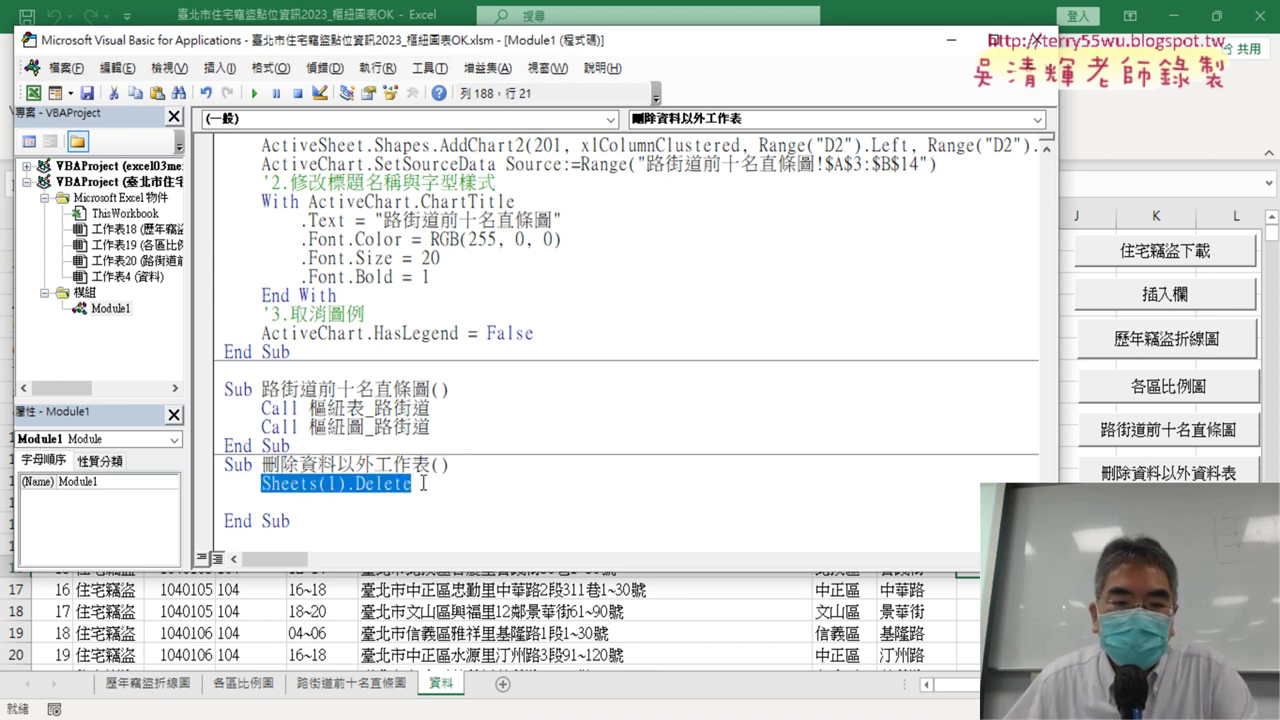
pyautogui.hotkey('ctrl', 'c')
pyautogui.click(334, 510)
pyautogui.hotkey('ctrl', 'v')
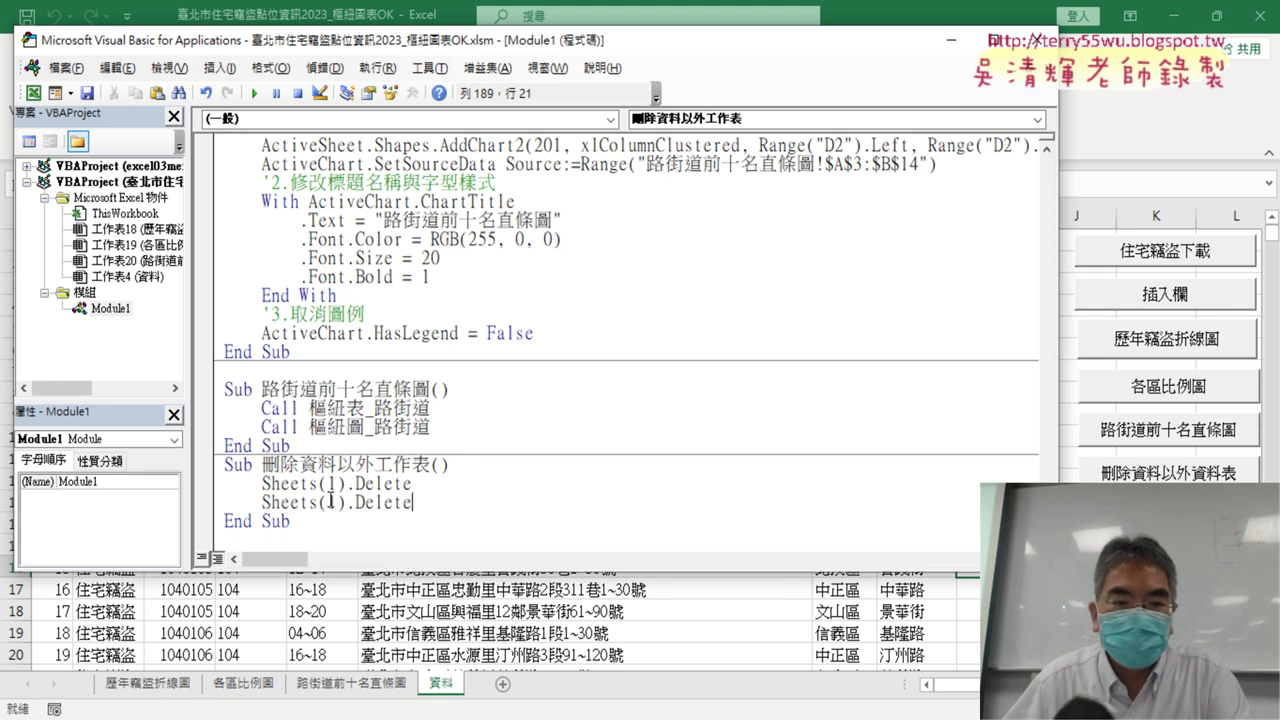
pyautogui.doubleClick(331, 502)
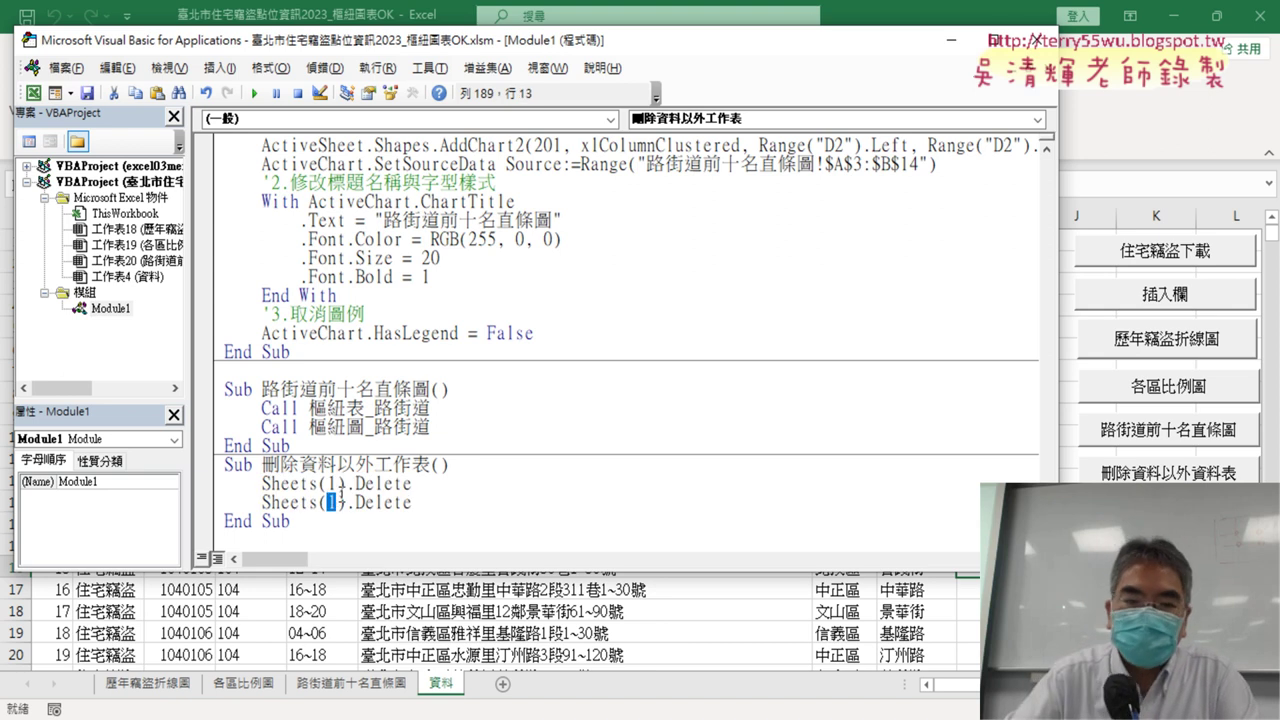
pyautogui.write('2')
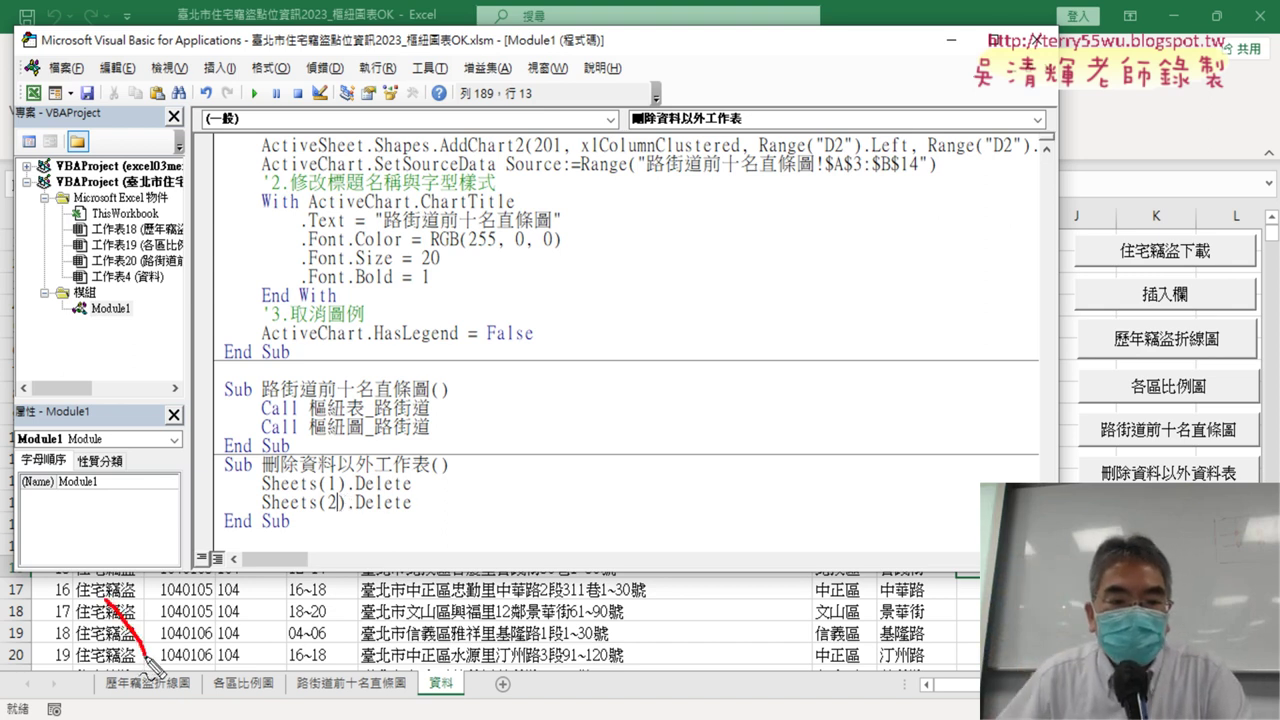
pyautogui.moveTo(140, 658)
pyautogui.mouseDown()
pyautogui.moveTo(156, 668)
pyautogui.moveTo(162, 706)
pyautogui.mouseUp()
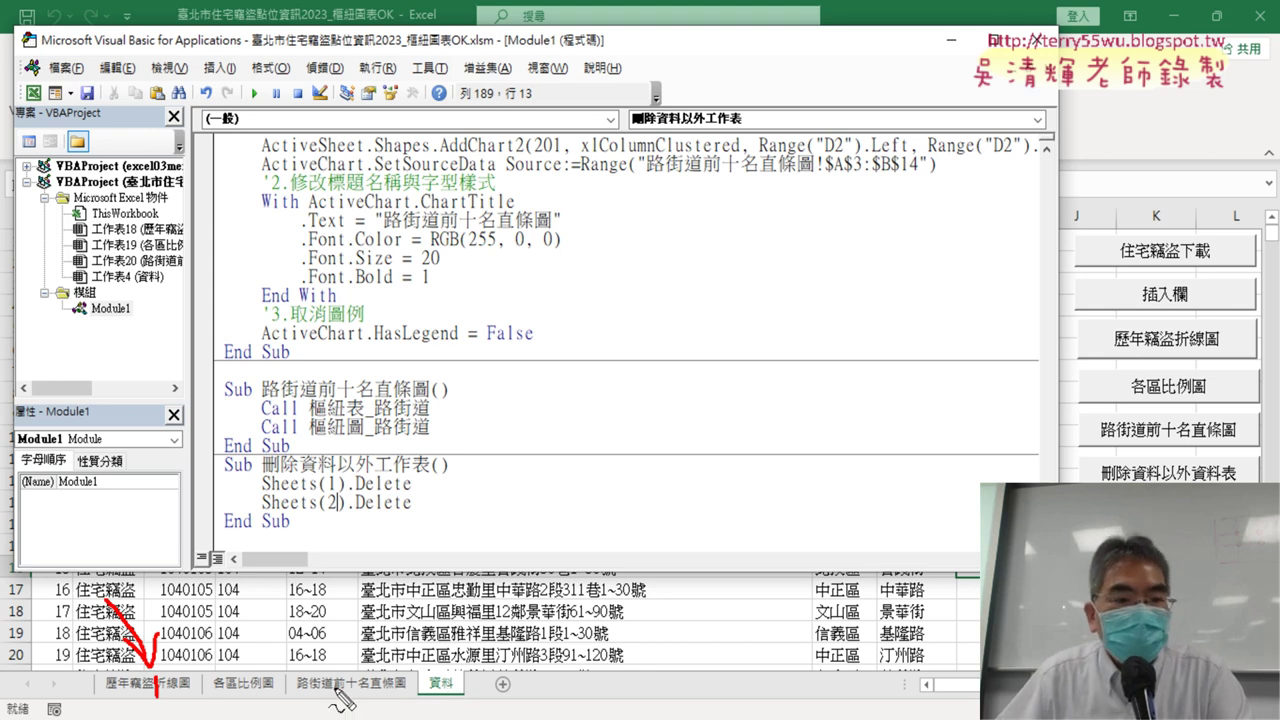
pyautogui.moveTo(372, 650)
pyautogui.mouseDown()
pyautogui.moveTo(250, 657)
pyautogui.moveTo(276, 668)
pyautogui.mouseUp()
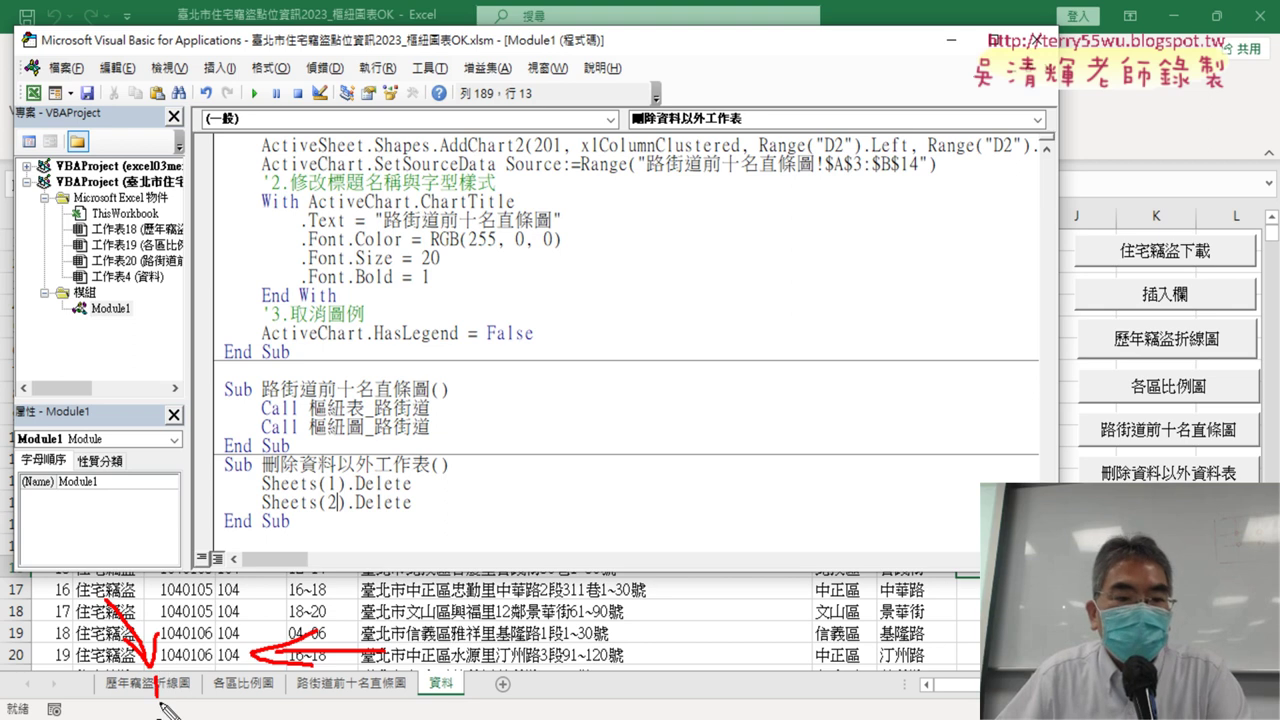
pyautogui.moveTo(241, 686); pyautogui.dragTo(350, 694)
pyautogui.moveTo(447, 674)
pyautogui.mouseDown()
pyautogui.moveTo(462, 692)
pyautogui.moveTo(451, 704)
pyautogui.mouseUp()
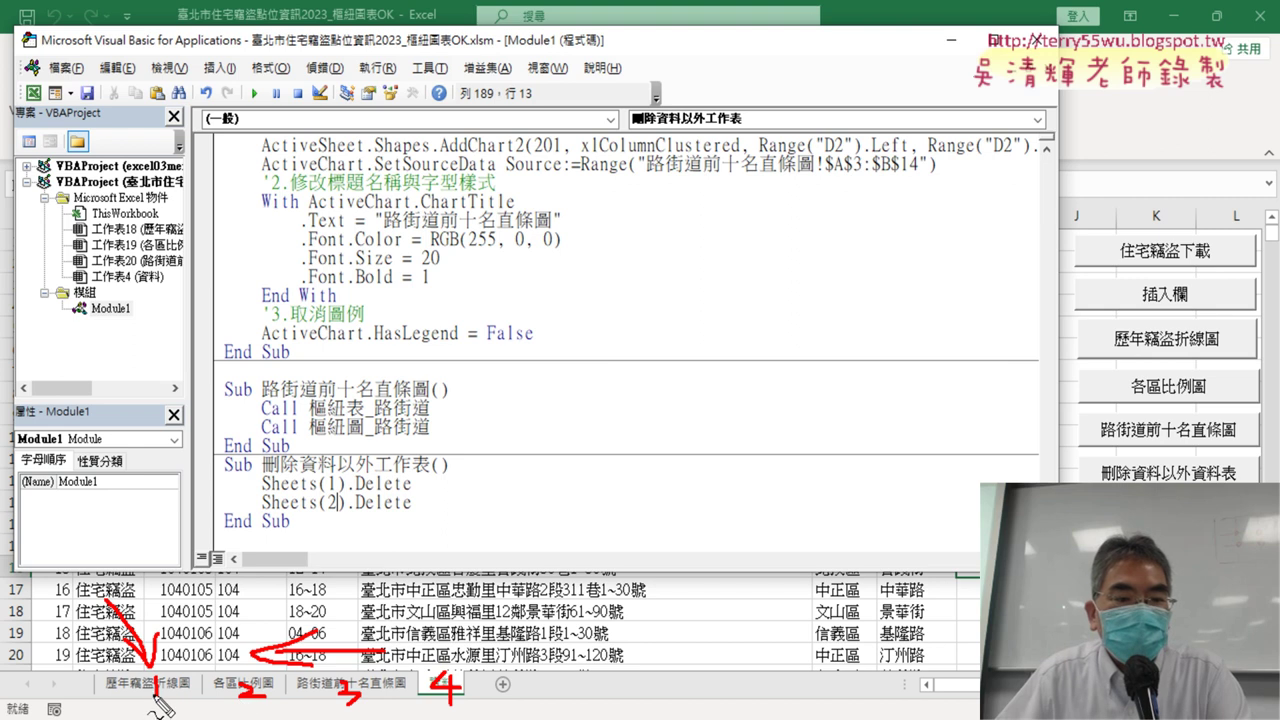
pyautogui.moveTo(151, 677); pyautogui.dragTo(157, 697)
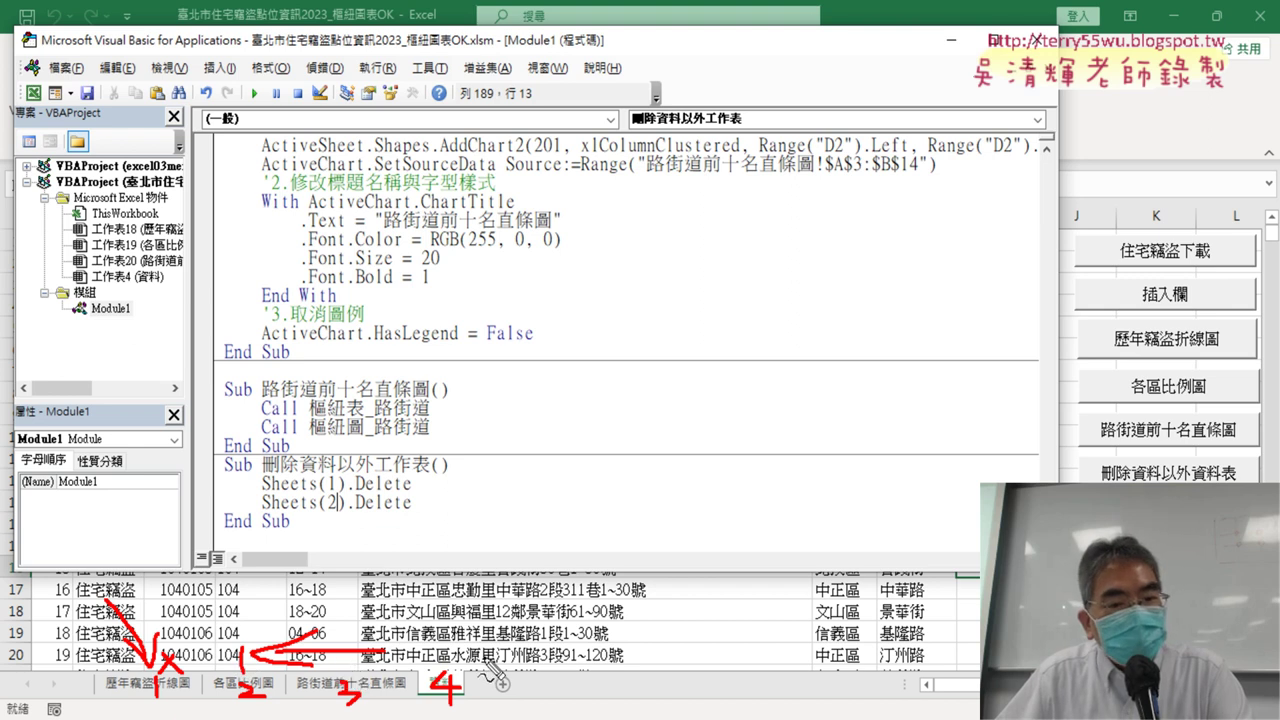
pyautogui.moveTo(236, 707); pyautogui.dragTo(481, 713)
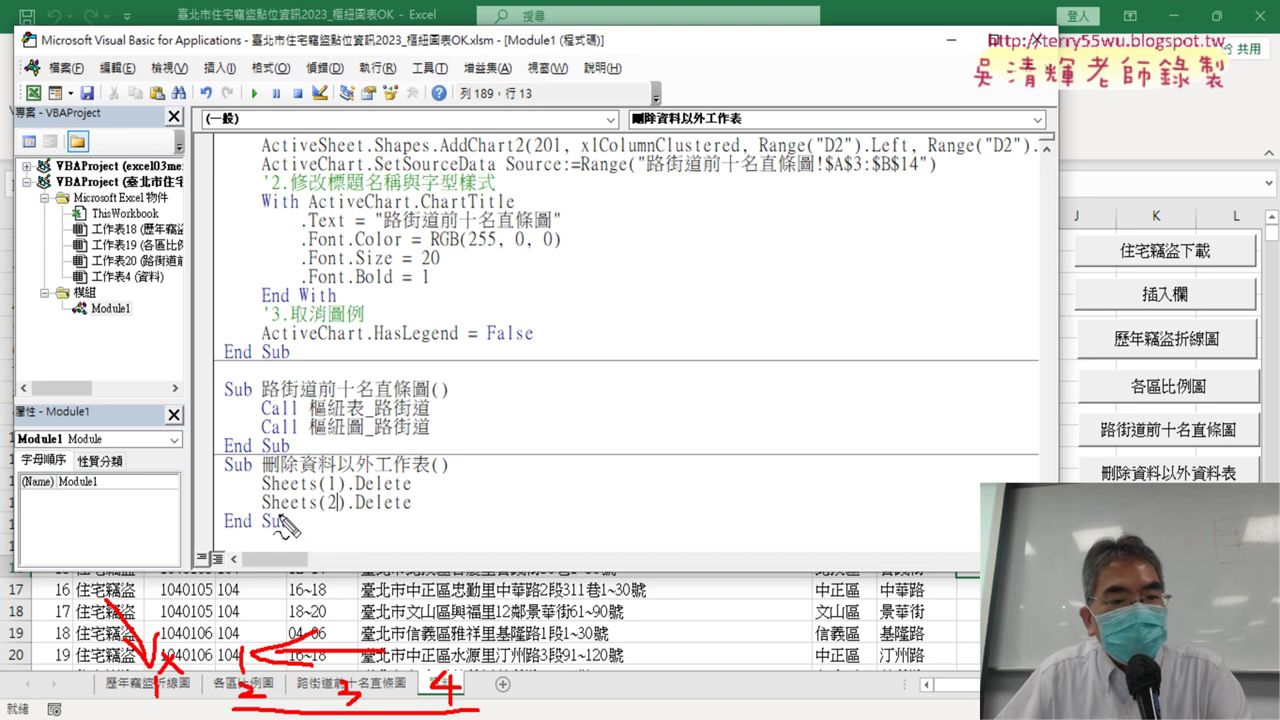
pyautogui.moveTo(268, 519); pyautogui.dragTo(430, 524)
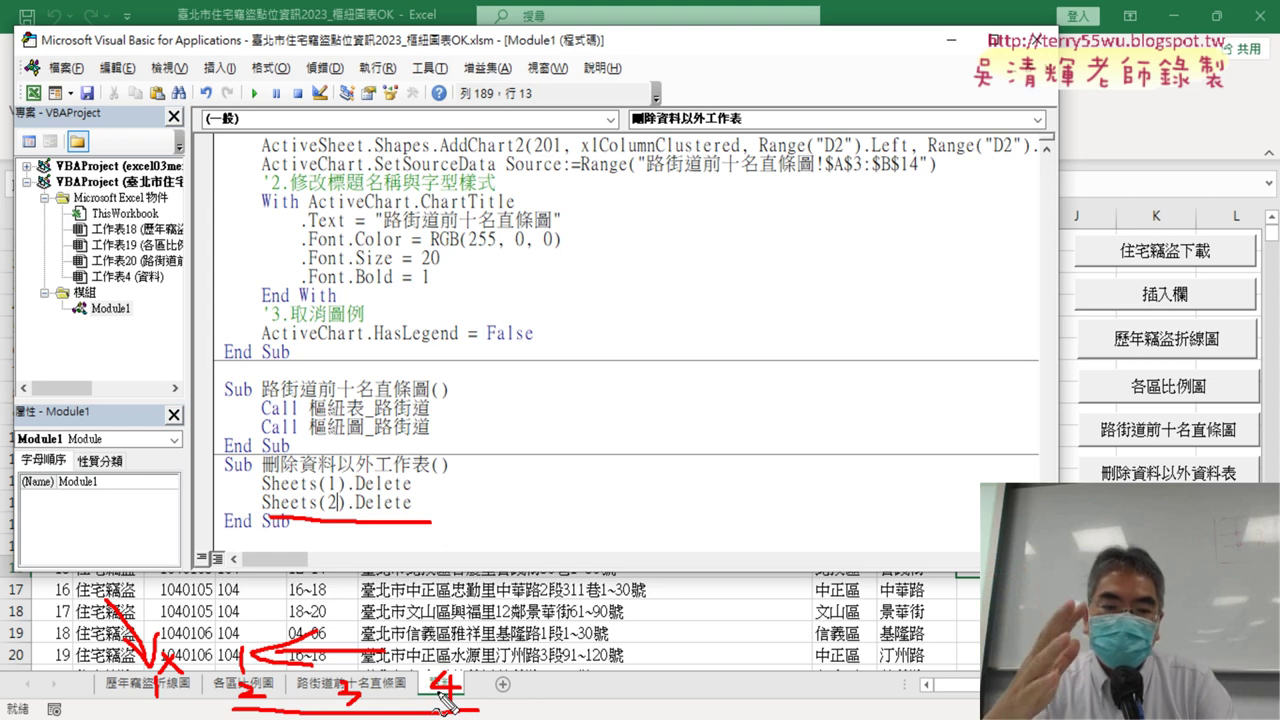
pyautogui.press('Escape')
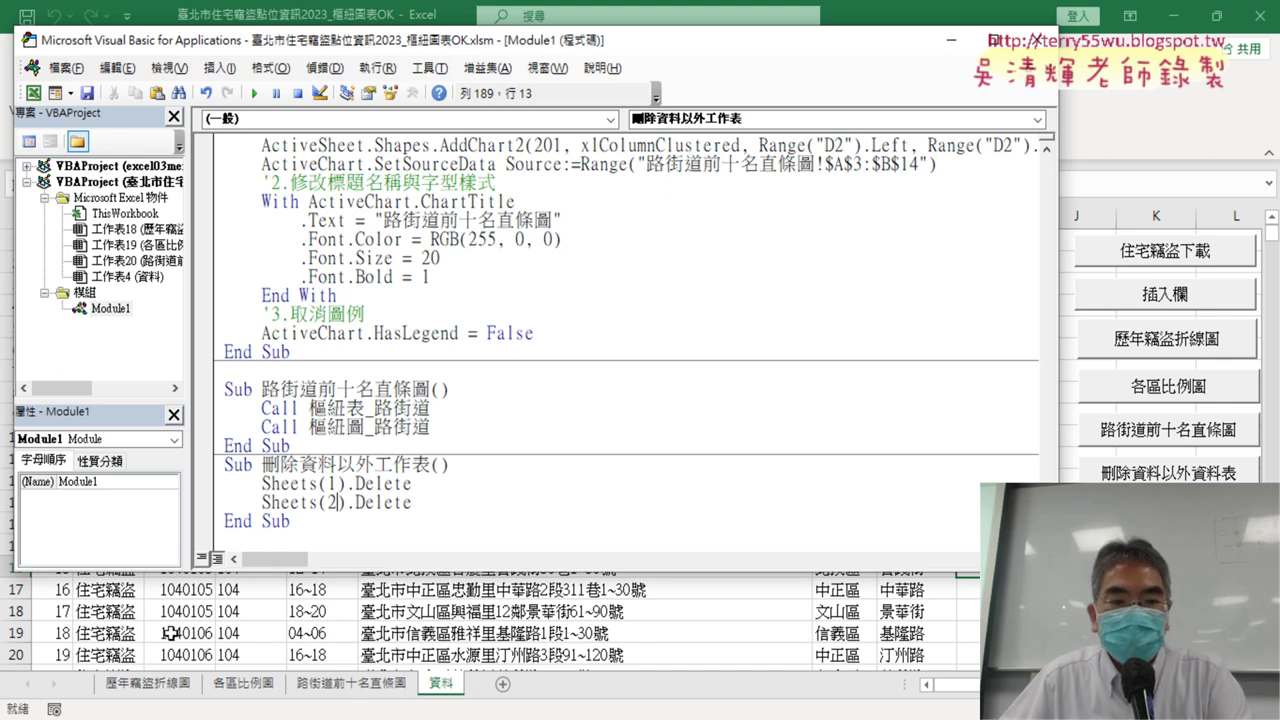
# Change the first statement to Sheets(3).Delete and open a new line below Sheets(2).Delete.
pyautogui.moveTo(522, 718)
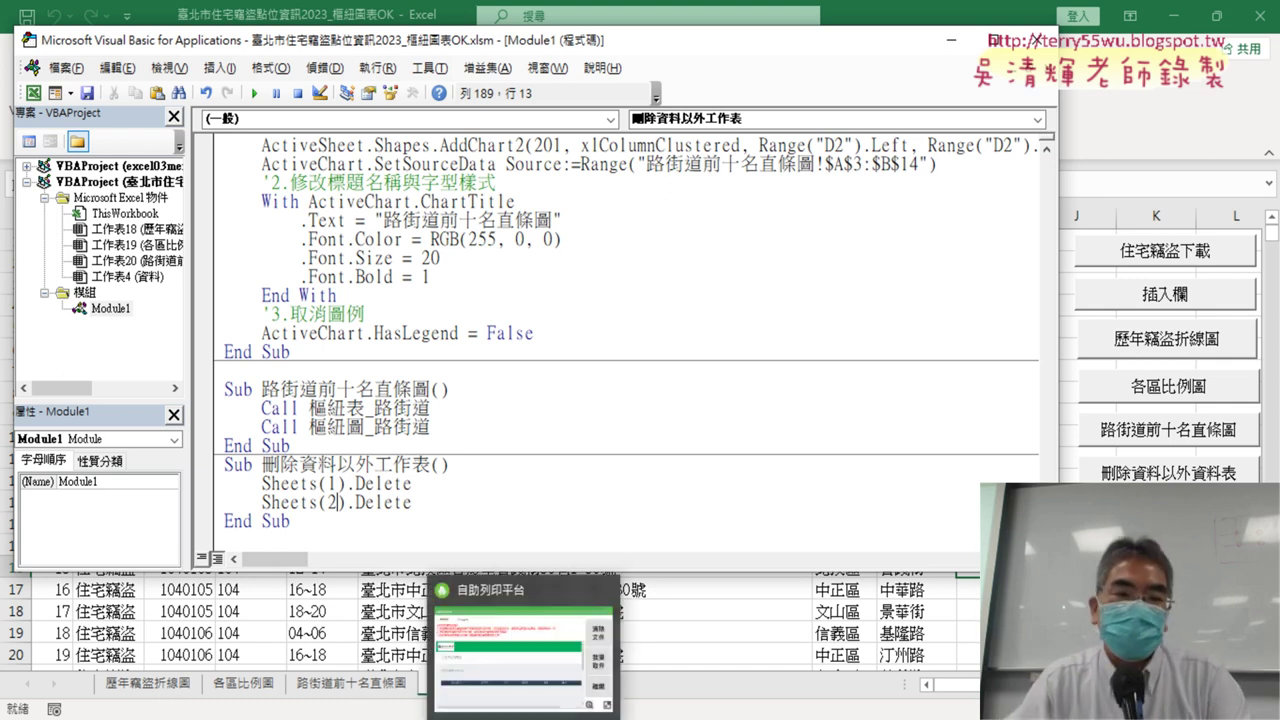
pyautogui.click(424, 496)
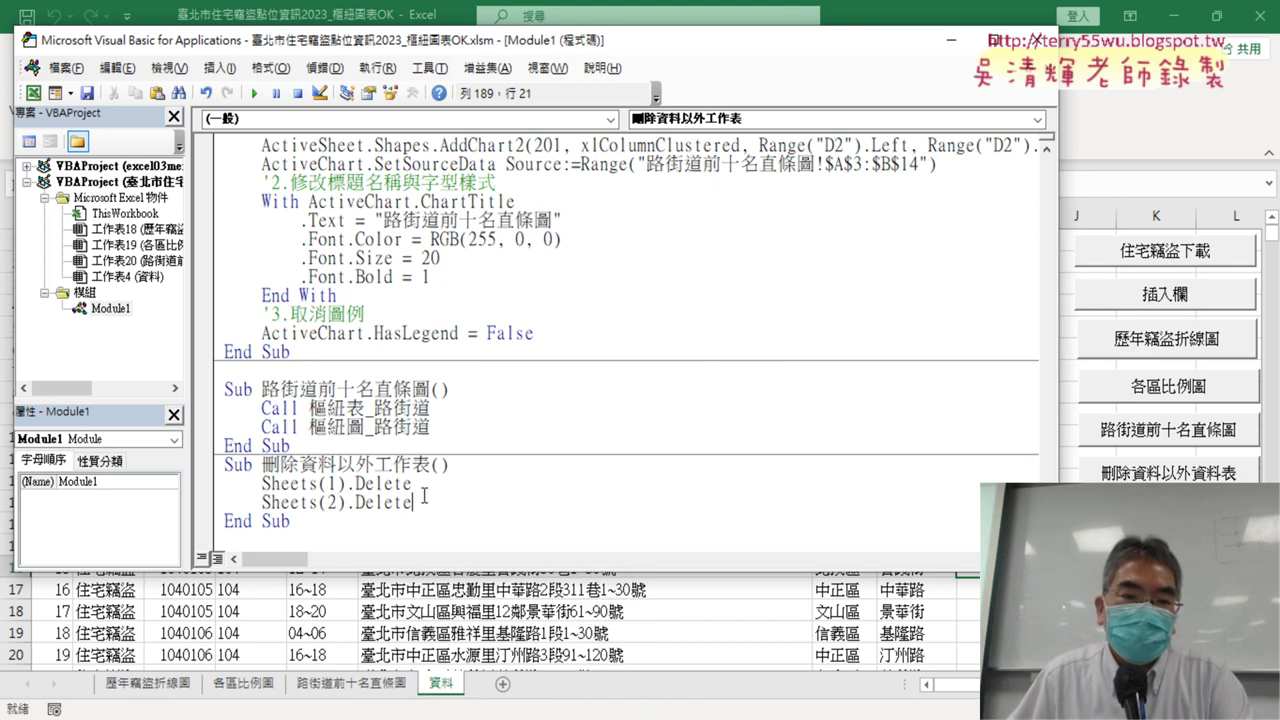
pyautogui.moveTo(341, 484); pyautogui.dragTo(329, 484)
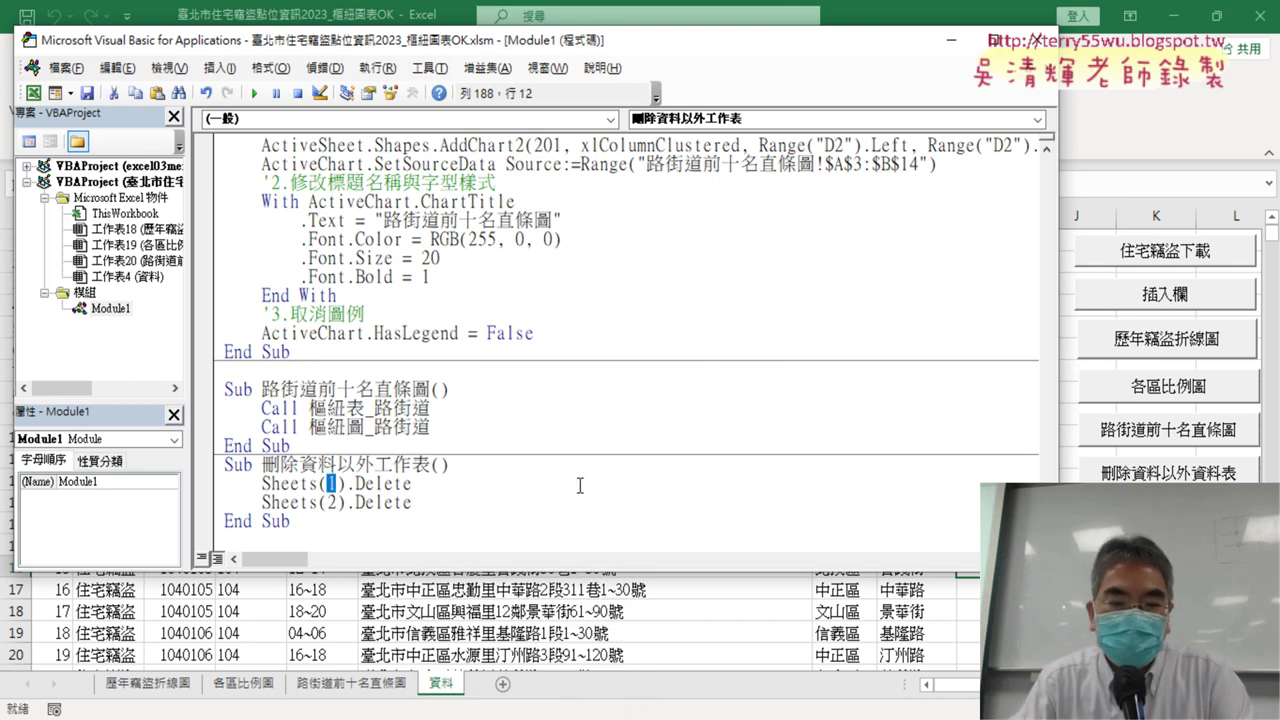
pyautogui.write('3')
pyautogui.press('Down')
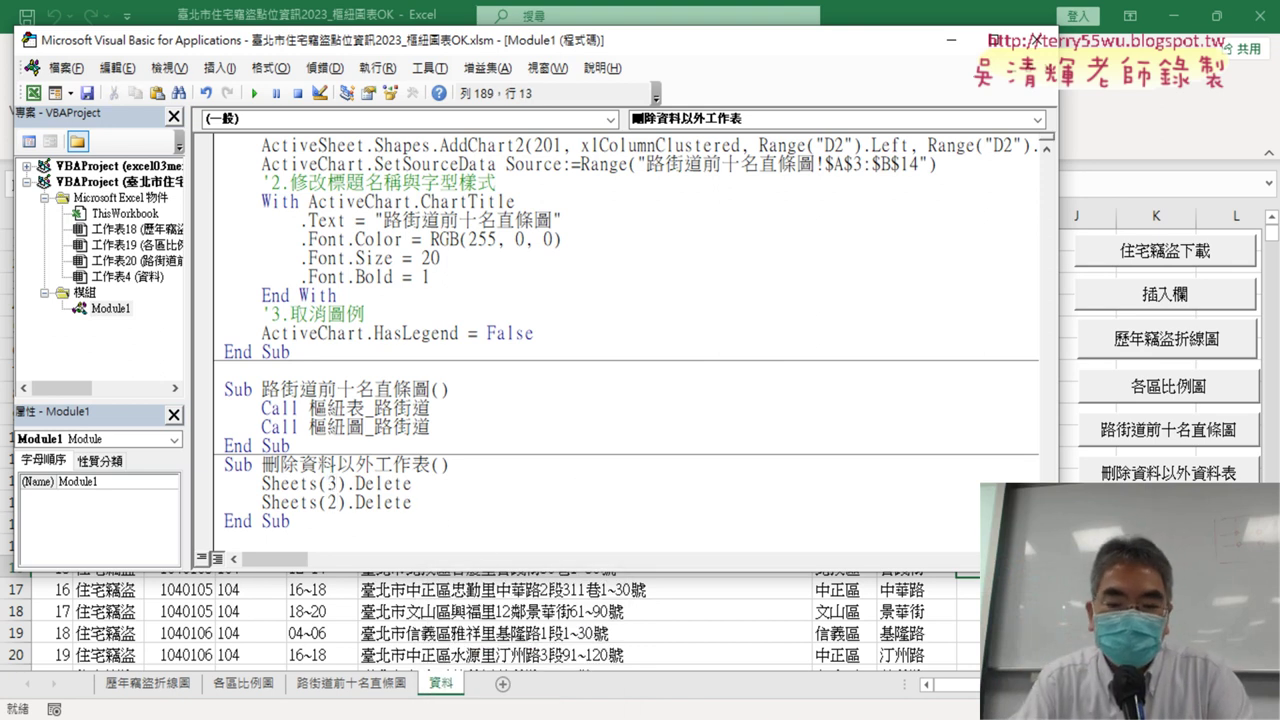
pyautogui.press('Right')
pyautogui.press('Right')
pyautogui.press('Right')
pyautogui.press('Right')
pyautogui.press('Right')
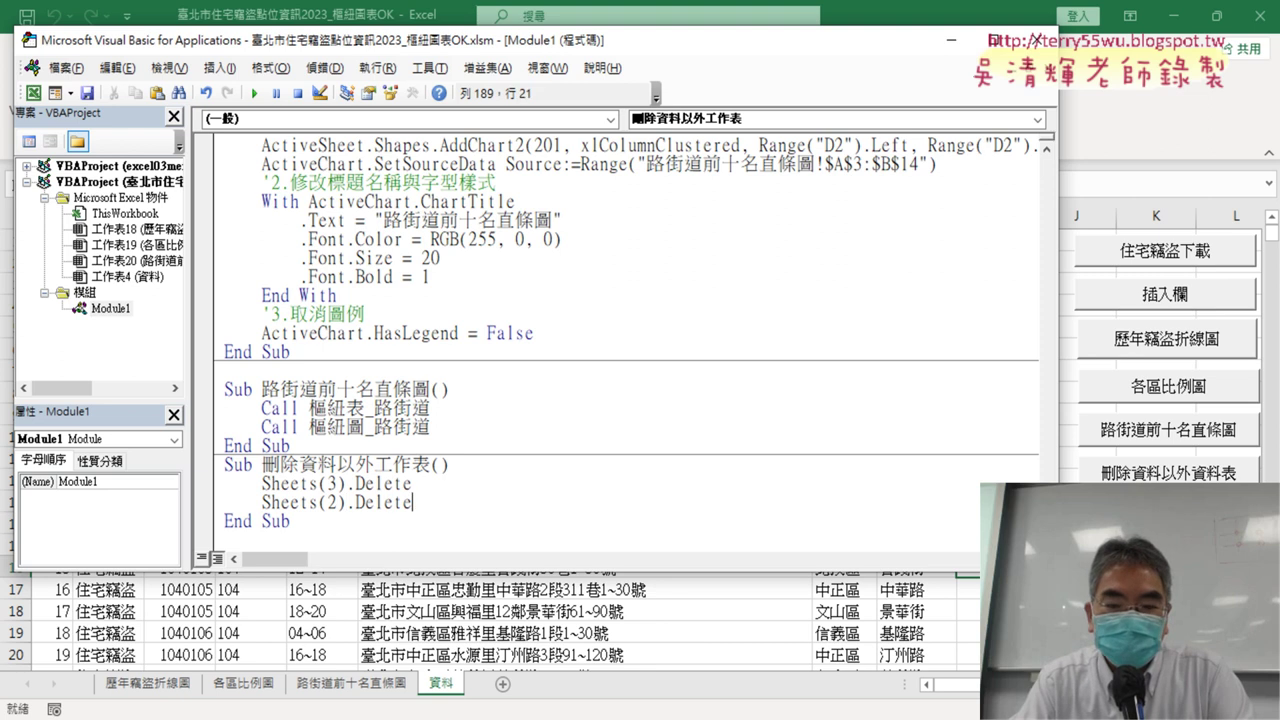
pyautogui.press('Return')
# Add a third statement, Sheets(1).Delete, by copying and editing the Sheets(2) line.
pyautogui.moveTo(403, 502)
pyautogui.mouseDown()
pyautogui.moveTo(415, 505)
pyautogui.moveTo(283, 508)
pyautogui.mouseUp()
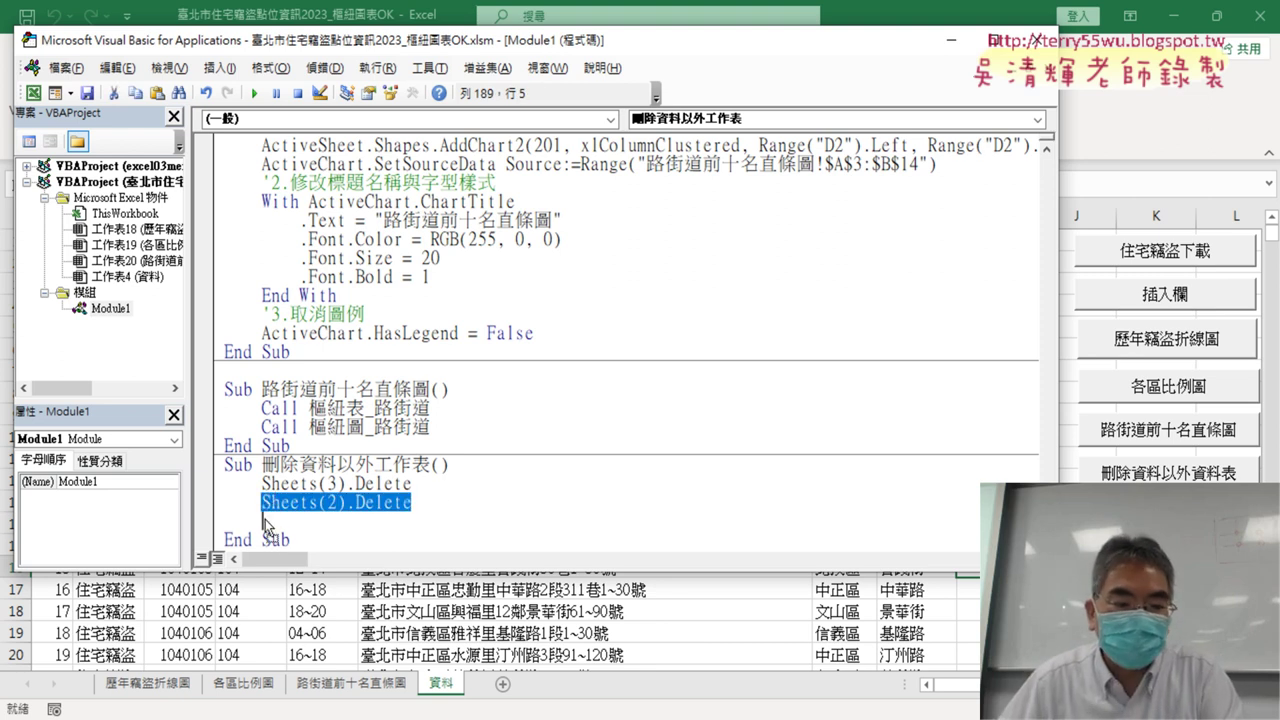
pyautogui.hotkey('ctrl', 'c')
pyautogui.click(335, 521)
pyautogui.hotkey('ctrl', 'v')
pyautogui.doubleClick(335, 521)
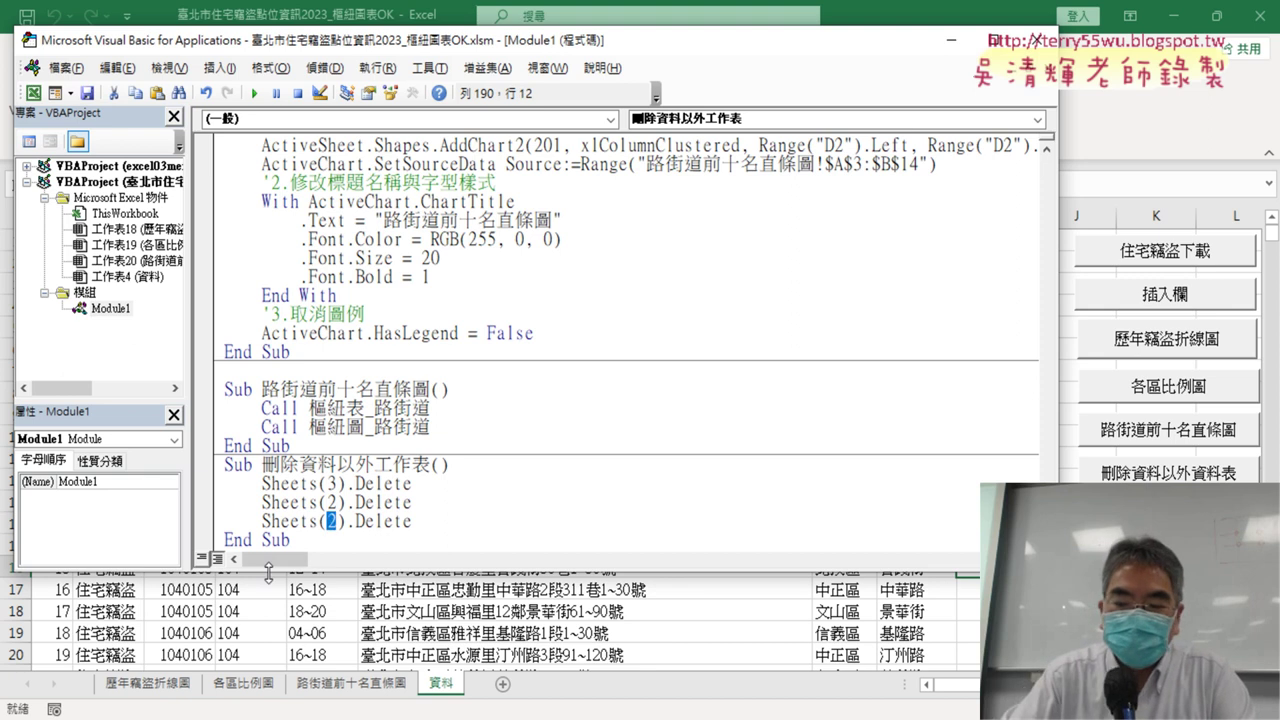
pyautogui.write('1')
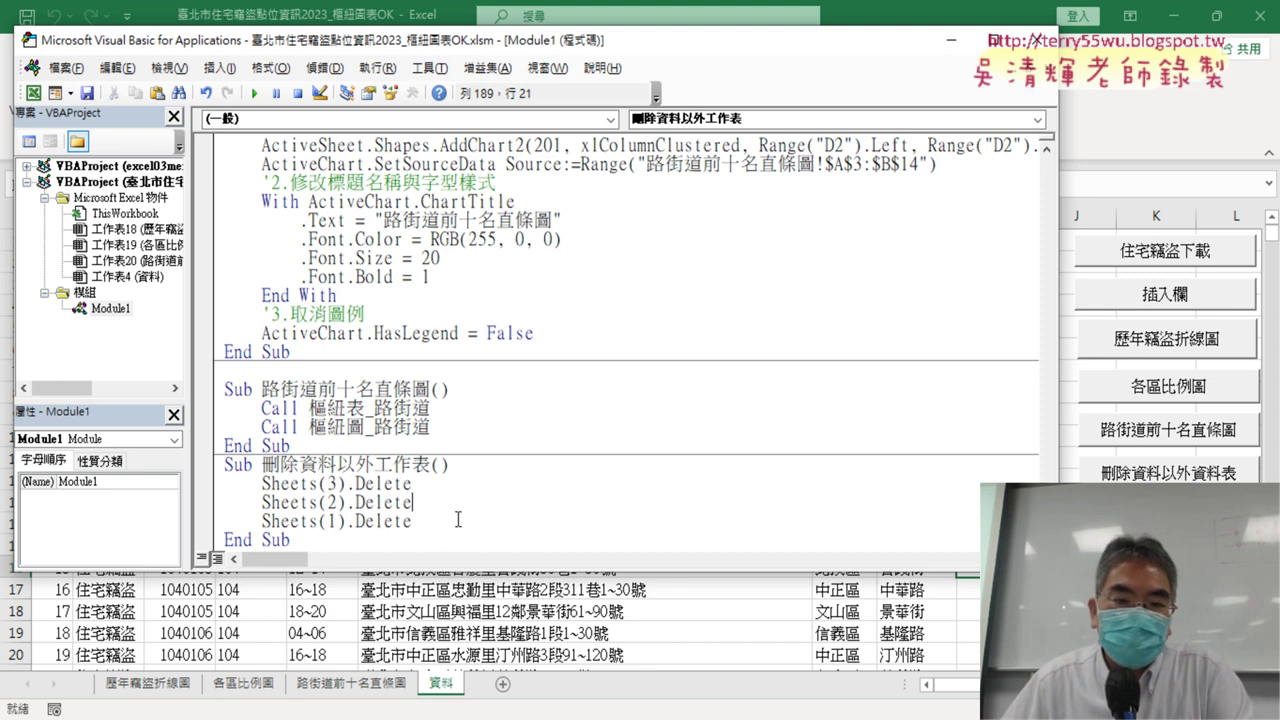
pyautogui.moveTo(457, 521); pyautogui.dragTo(197, 484)
pyautogui.click(485, 487)
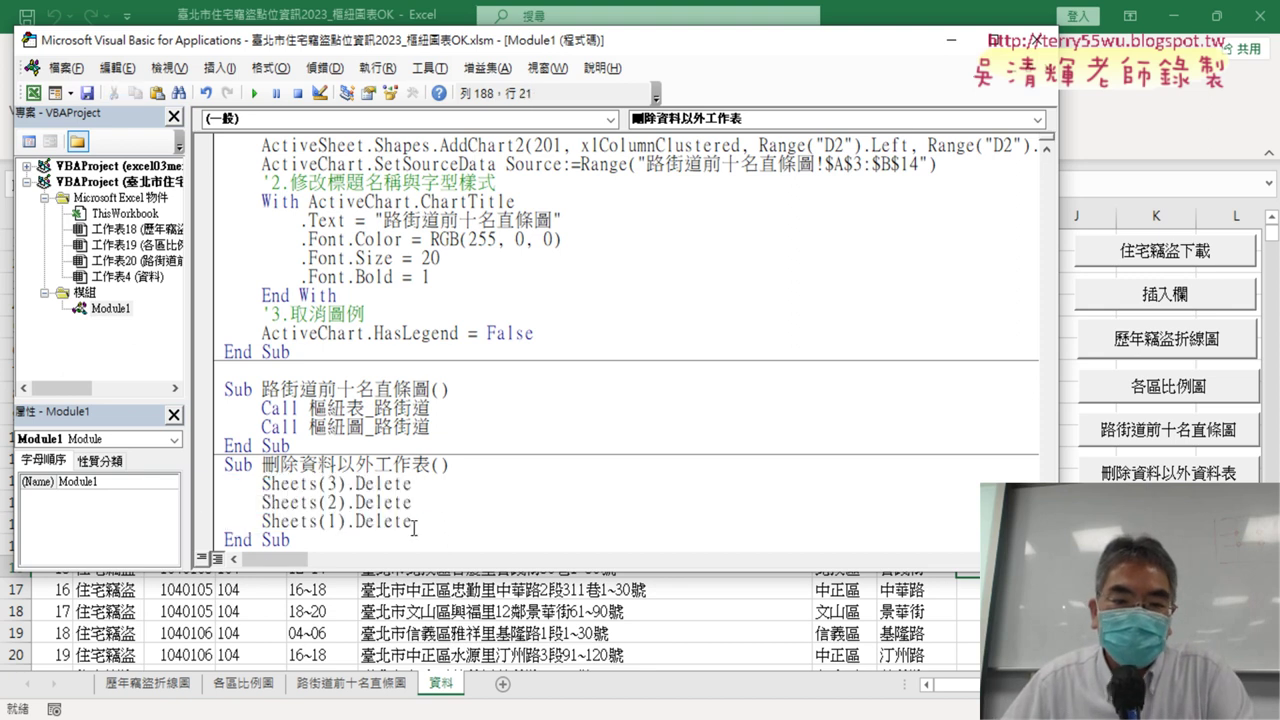
pyautogui.press('Down')
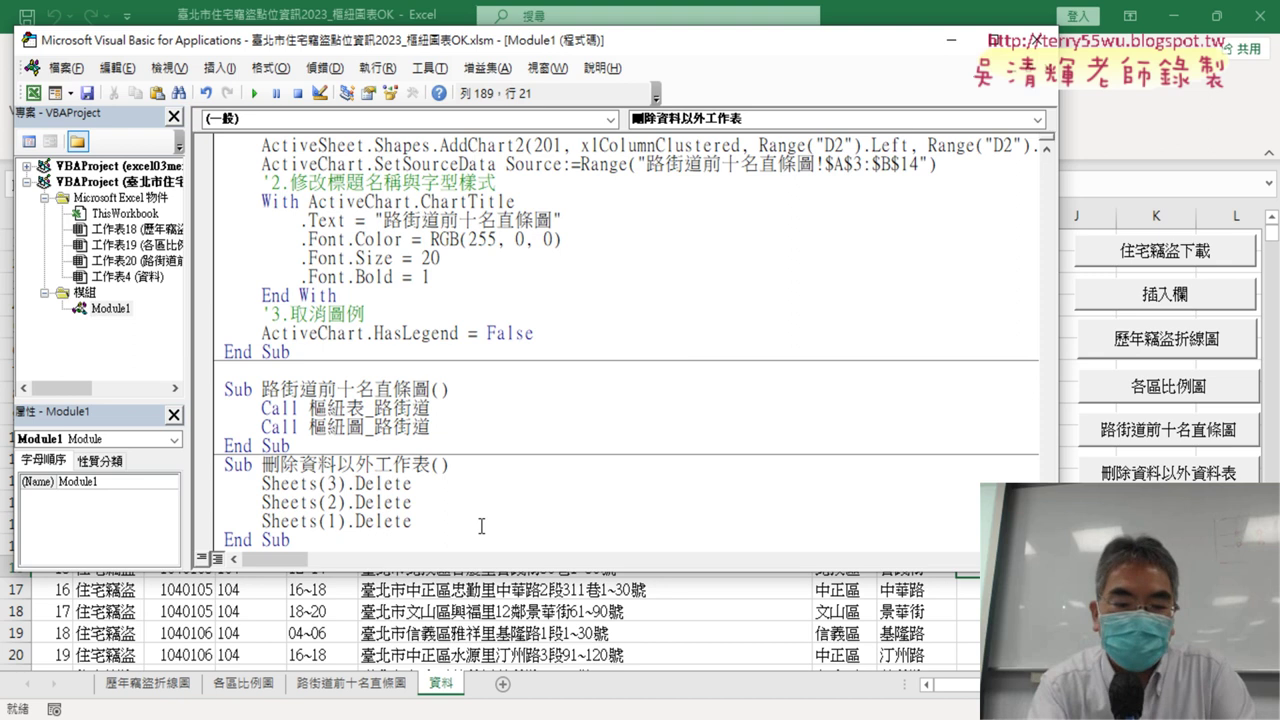
# Step through the macro with F8, confirming deletion of 路街道前十名直條圖, 各區比例圖 and 歷年竊盜折線圖.
pyautogui.press('F8')
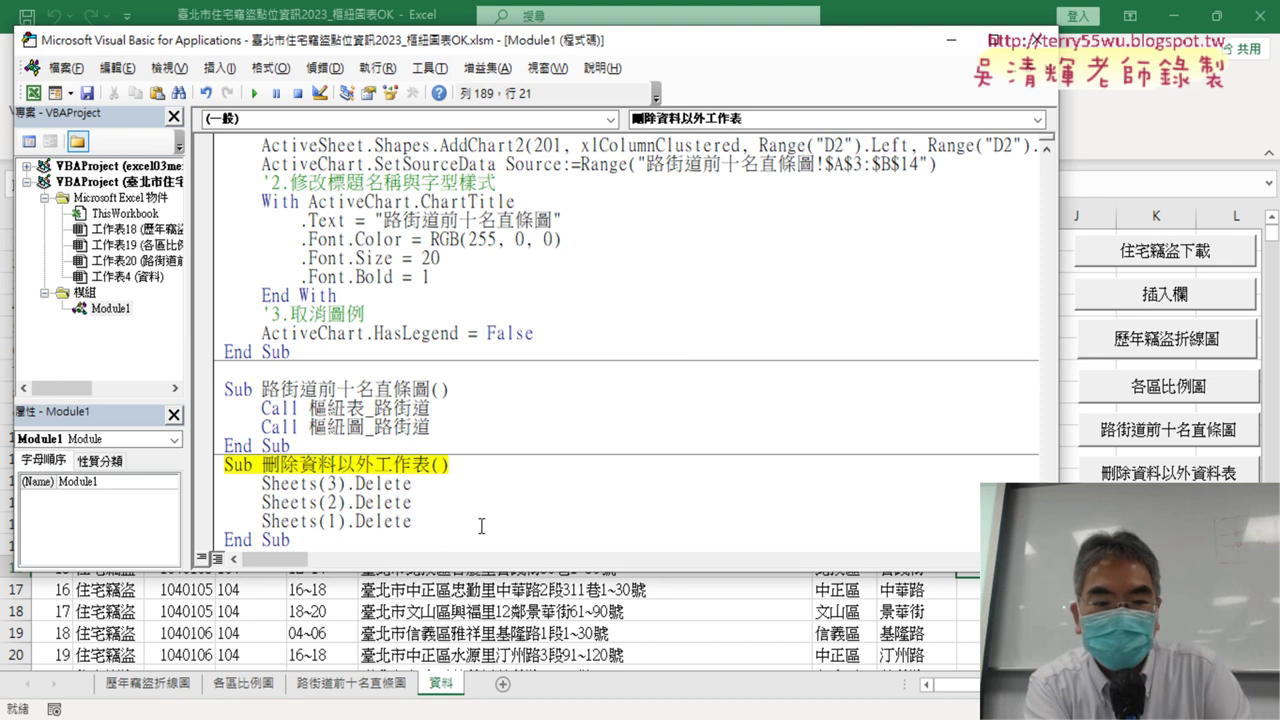
pyautogui.press('F8')
pyautogui.press('F8')
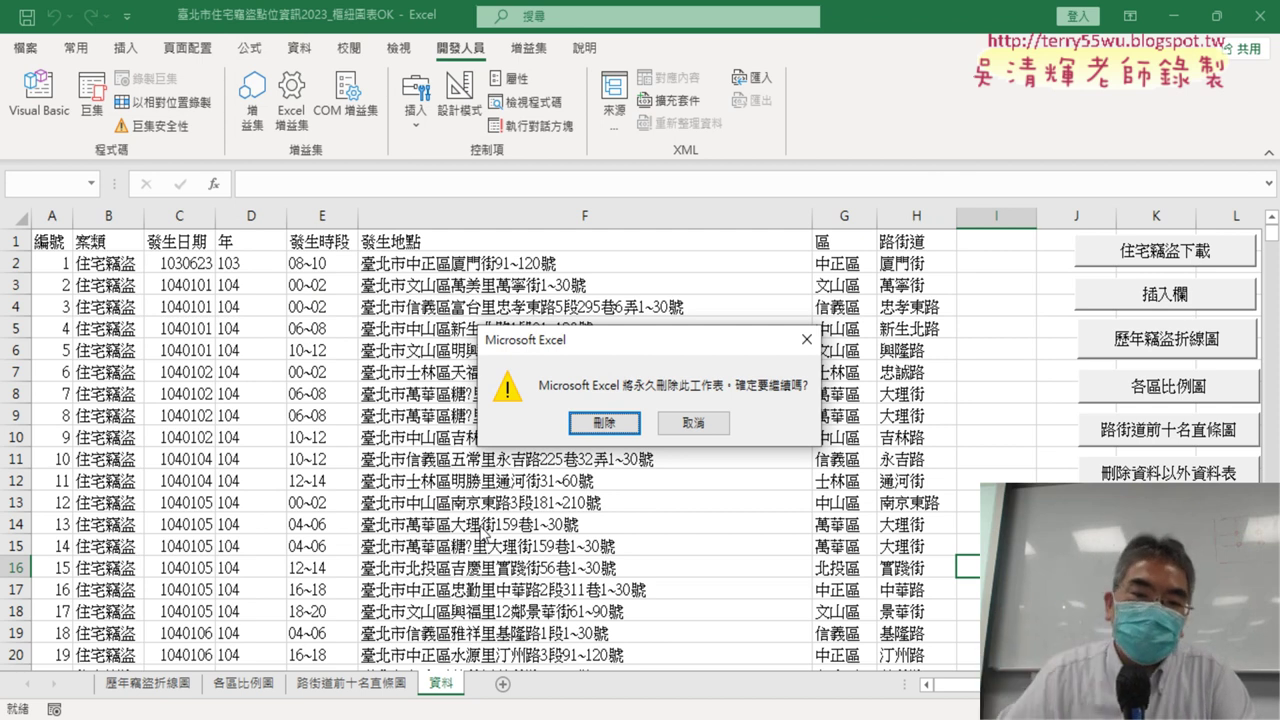
pyautogui.click(604, 425)
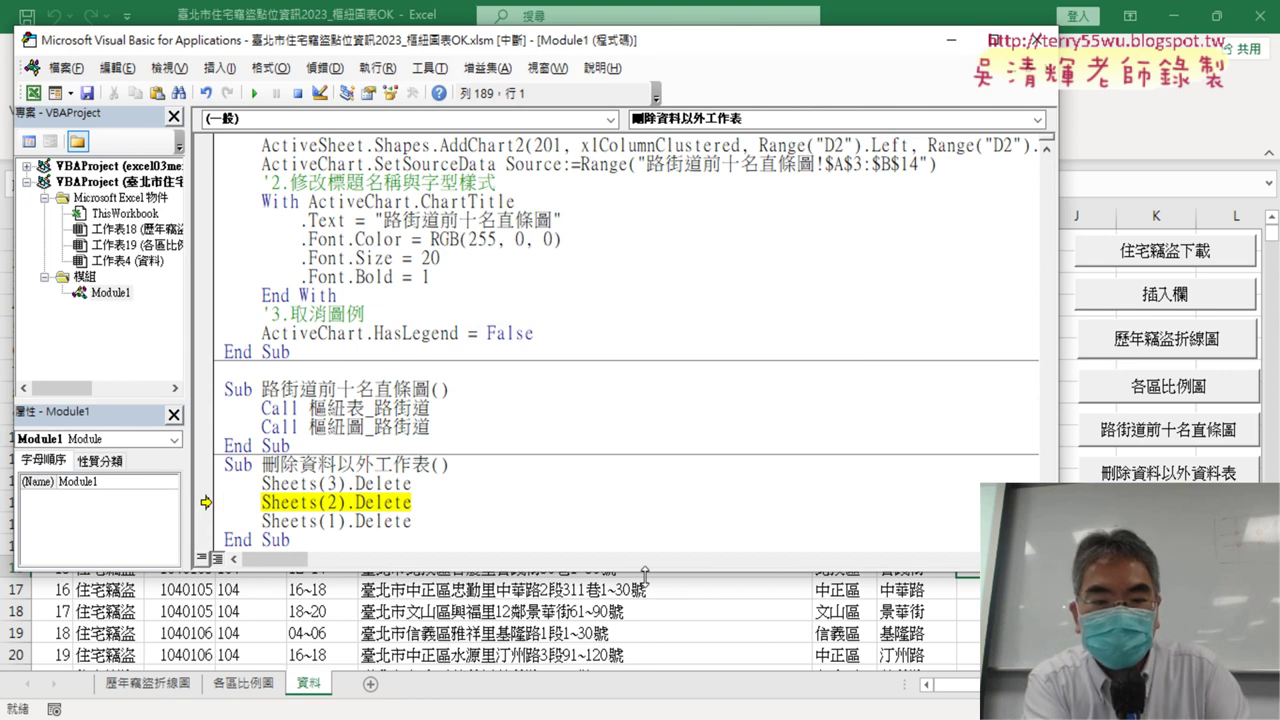
pyautogui.press('F8')
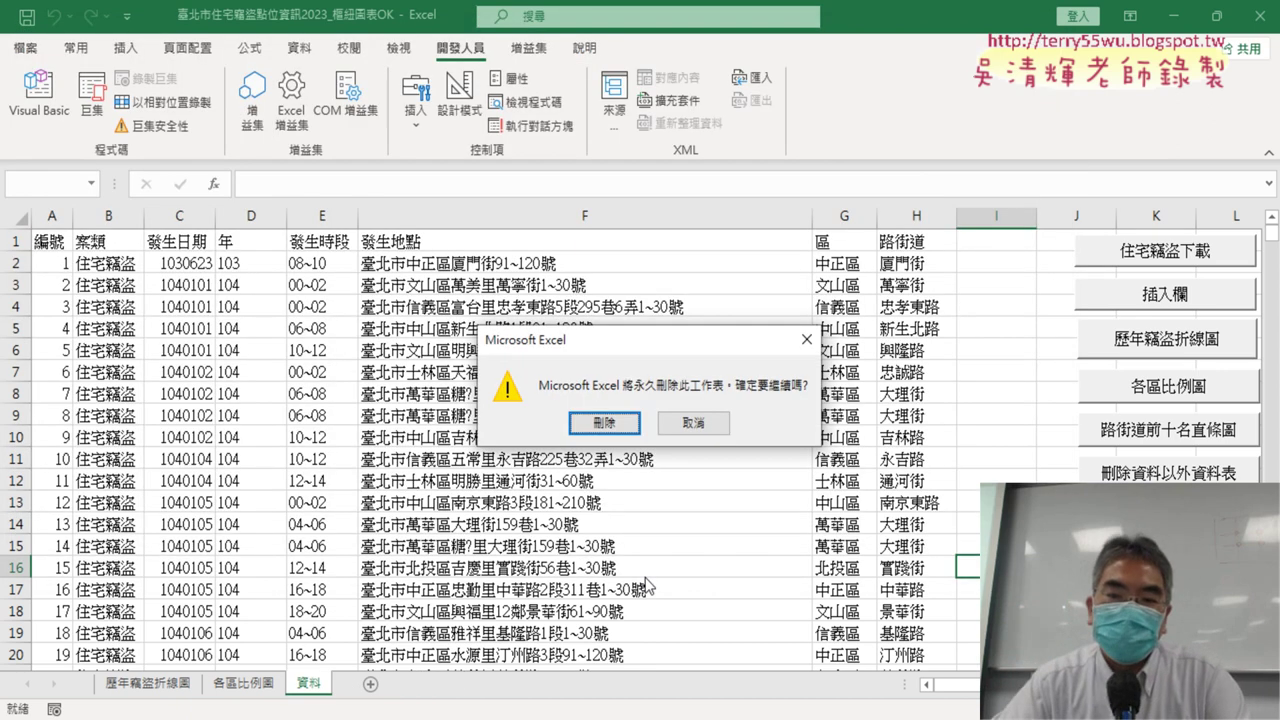
pyautogui.click(604, 423)
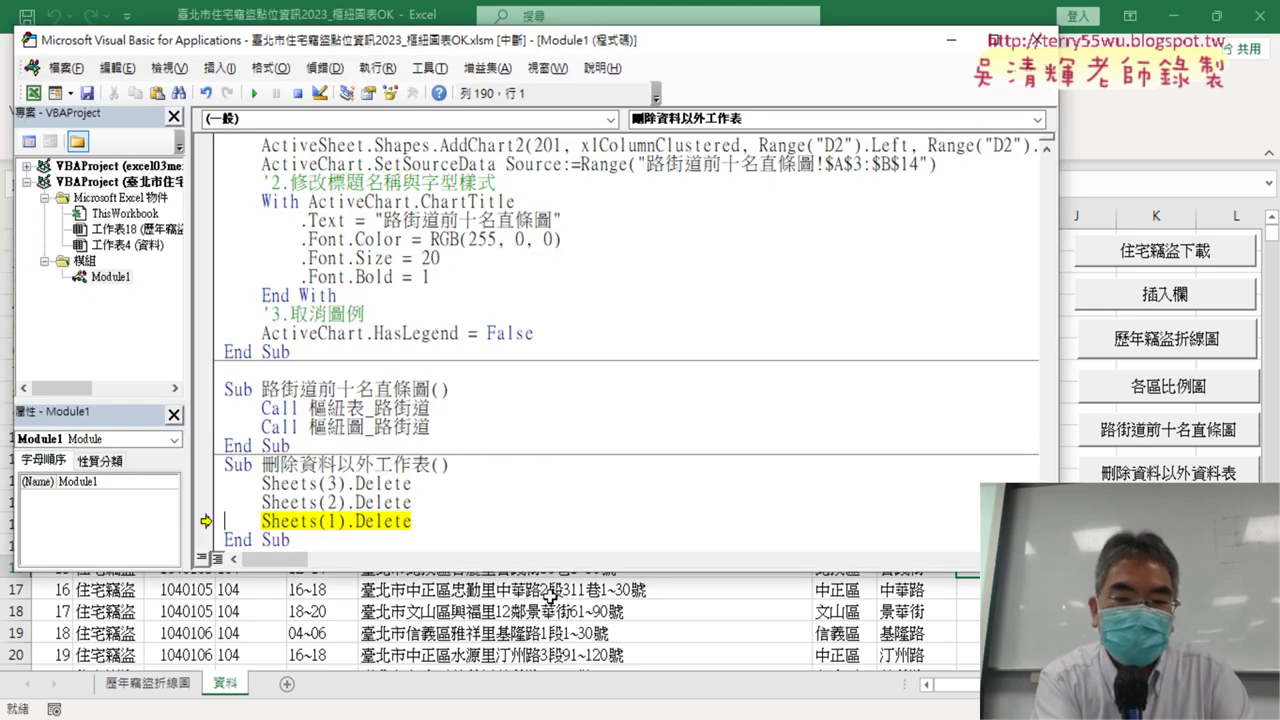
pyautogui.press('F8')
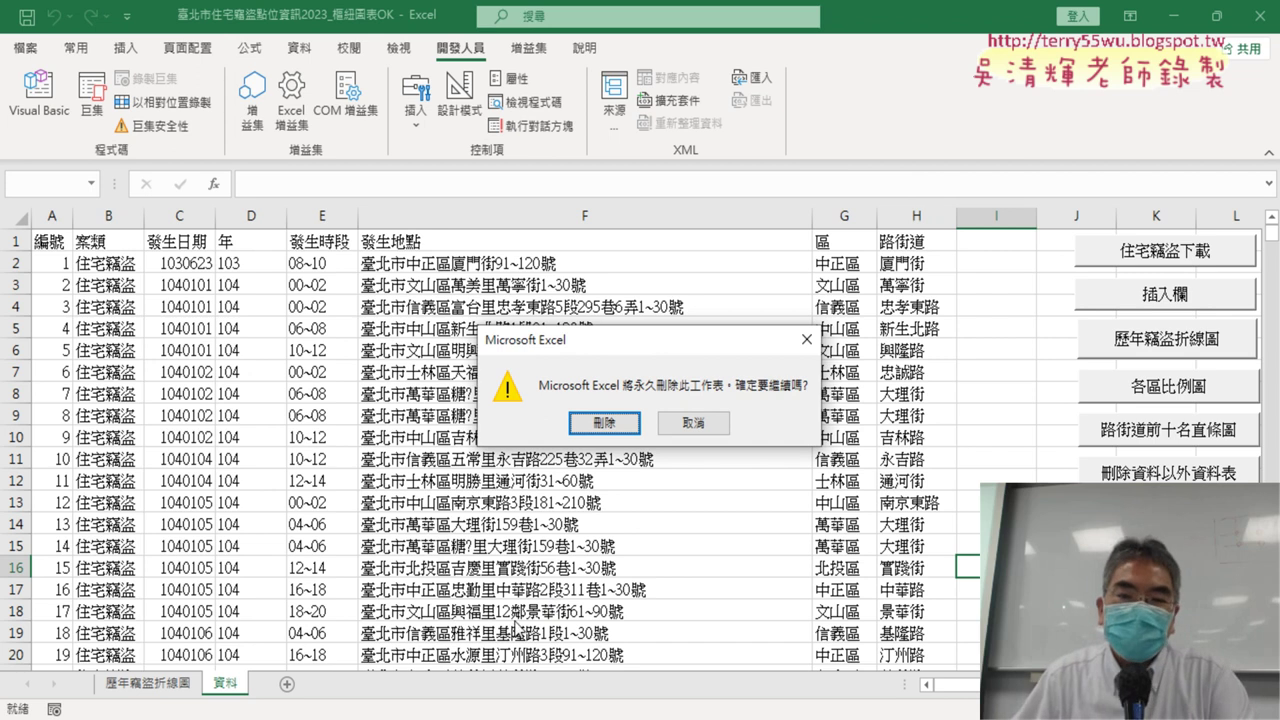
pyautogui.click(610, 419)
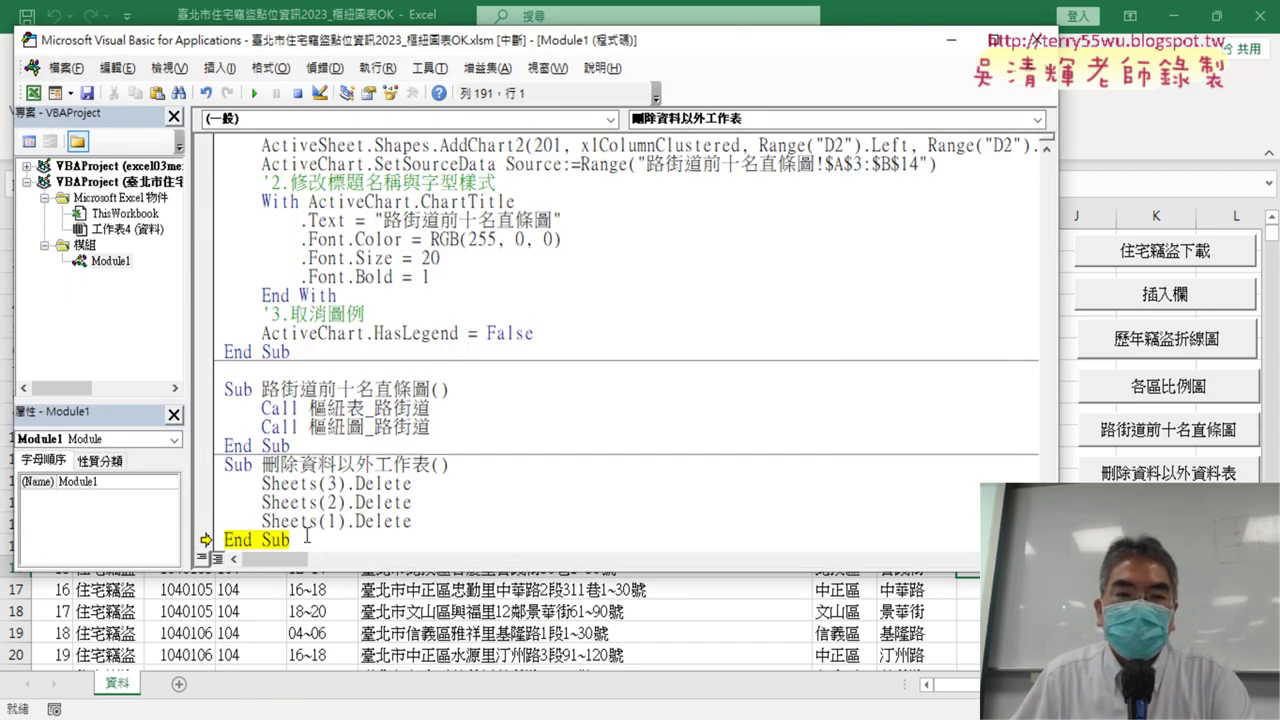
pyautogui.click(254, 93)
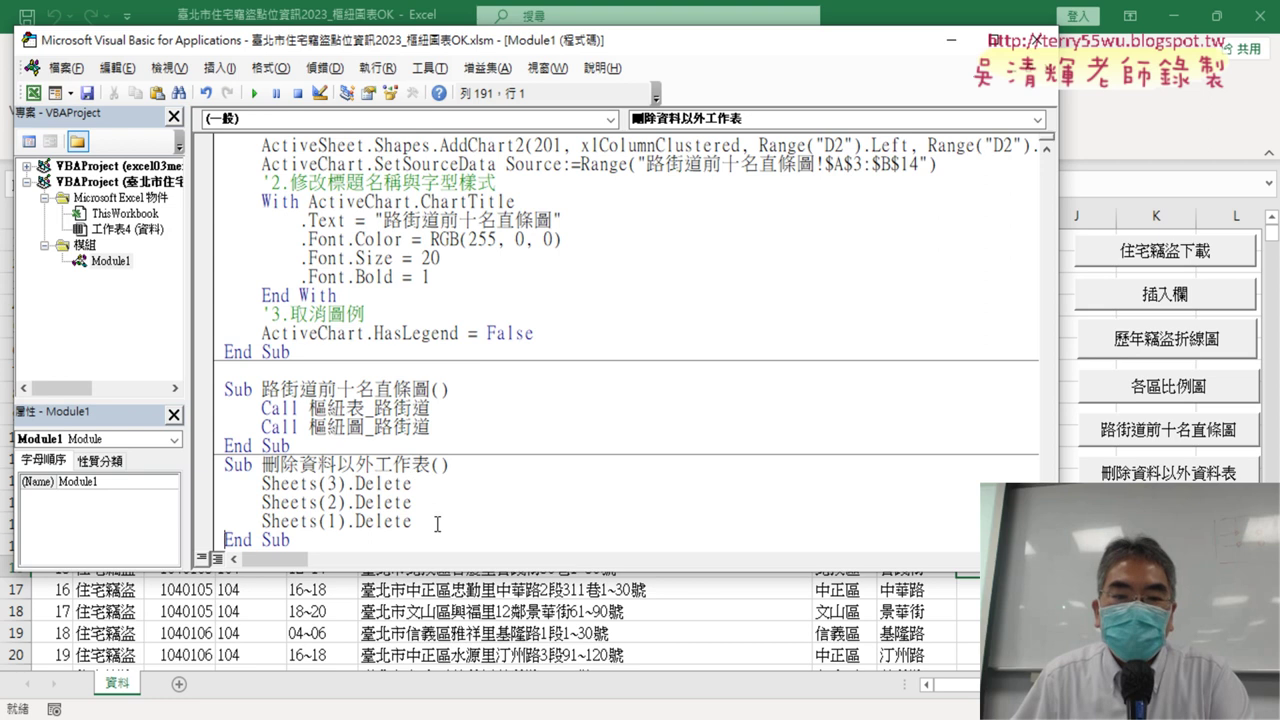
pyautogui.moveTo(437, 524); pyautogui.dragTo(216, 492)
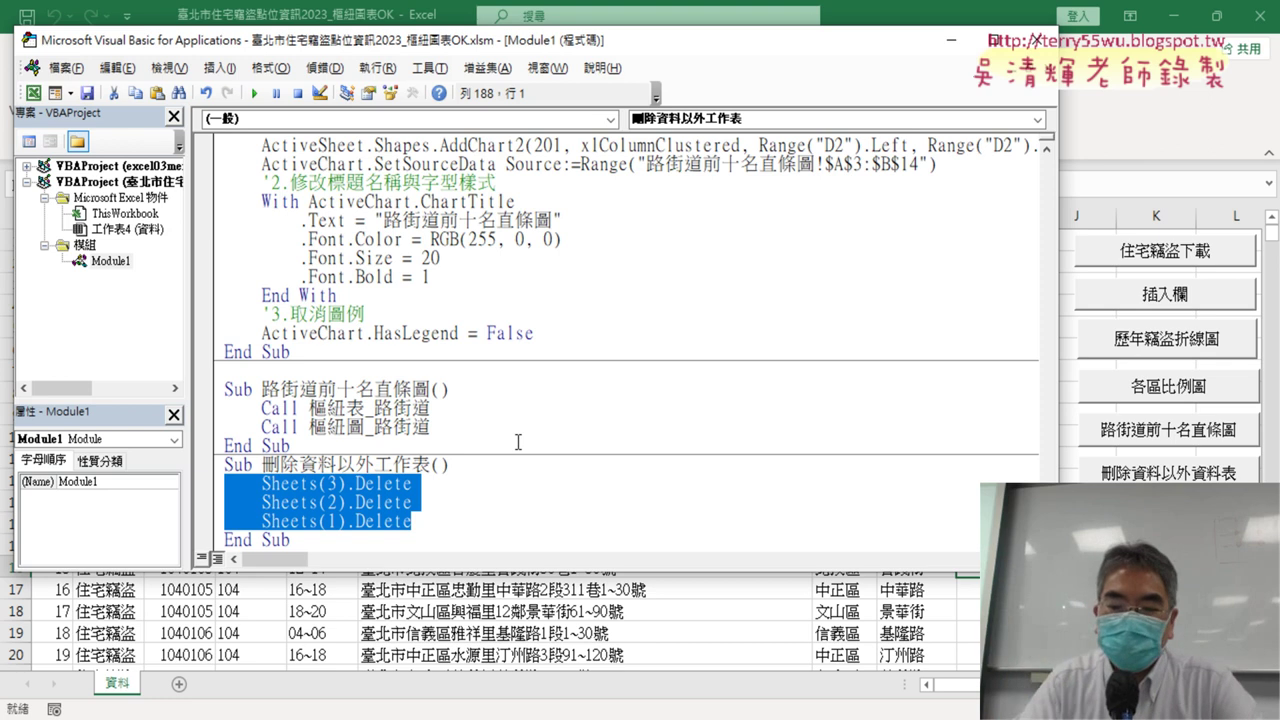
# Insert an indented line under the Sub line and type application. to start the statement.
pyautogui.press('Right')
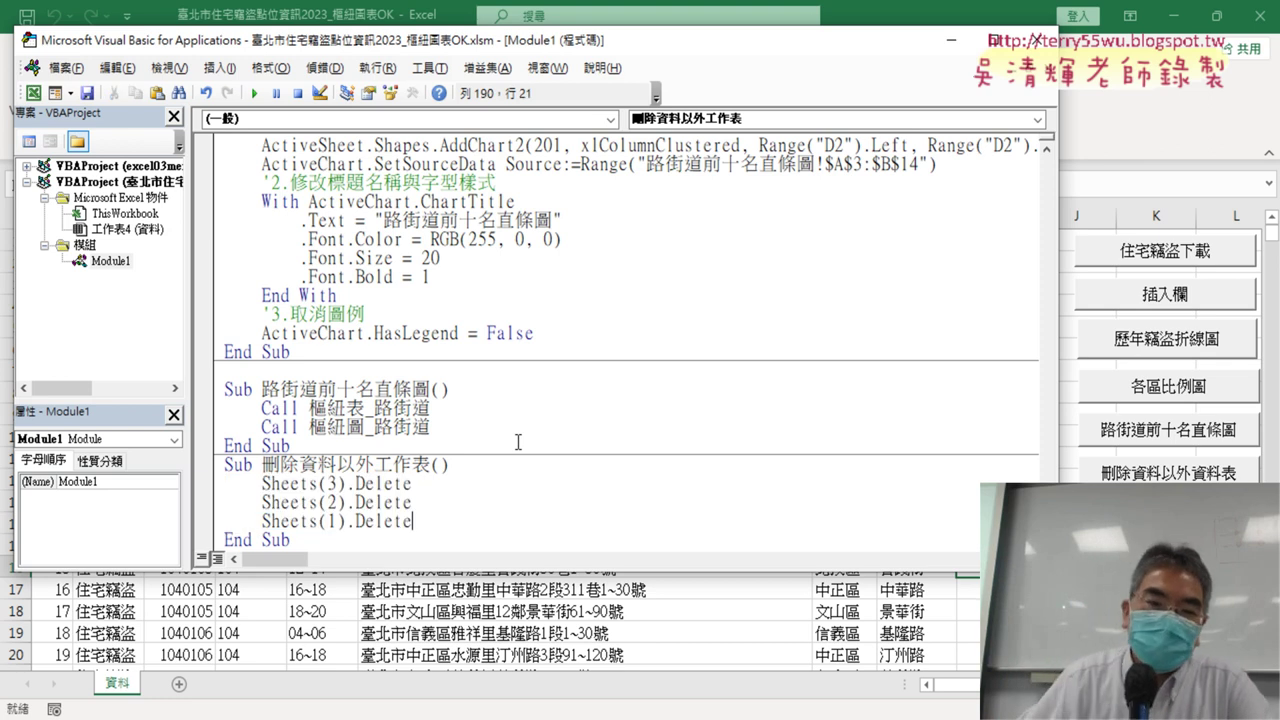
pyautogui.click(542, 462)
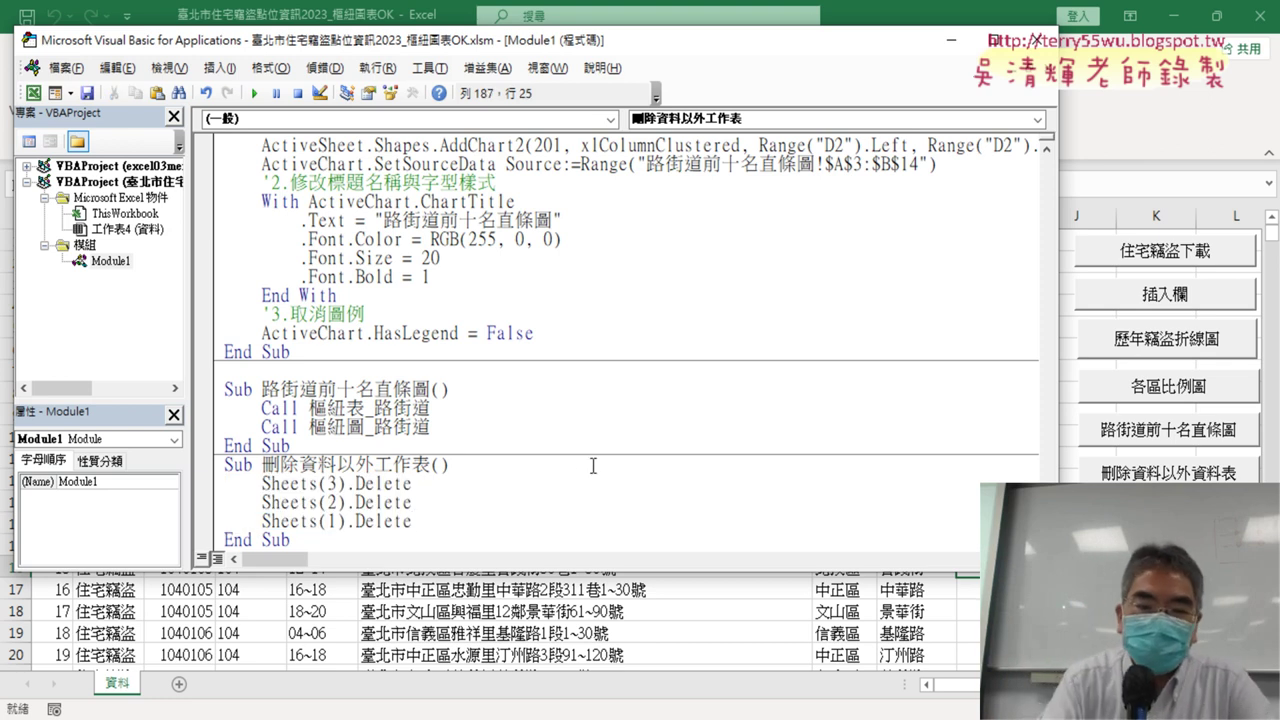
pyautogui.press('Return')
pyautogui.press('Tab')
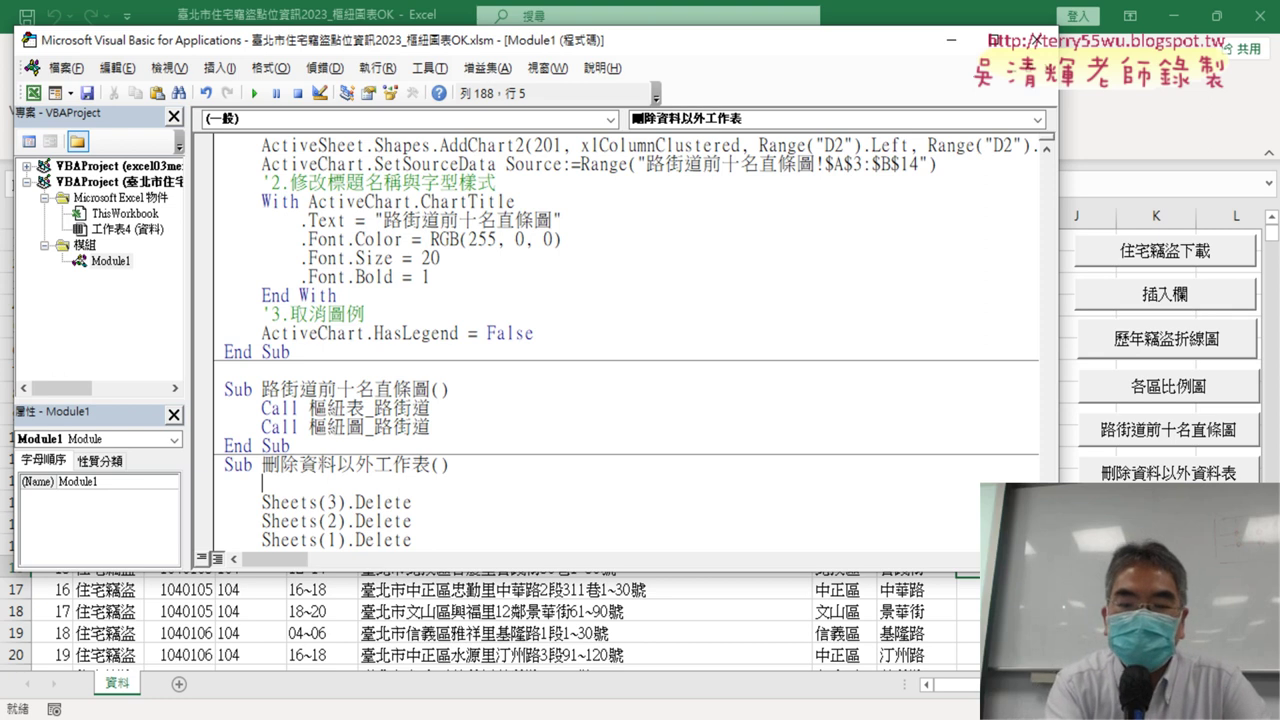
pyautogui.write('applic')
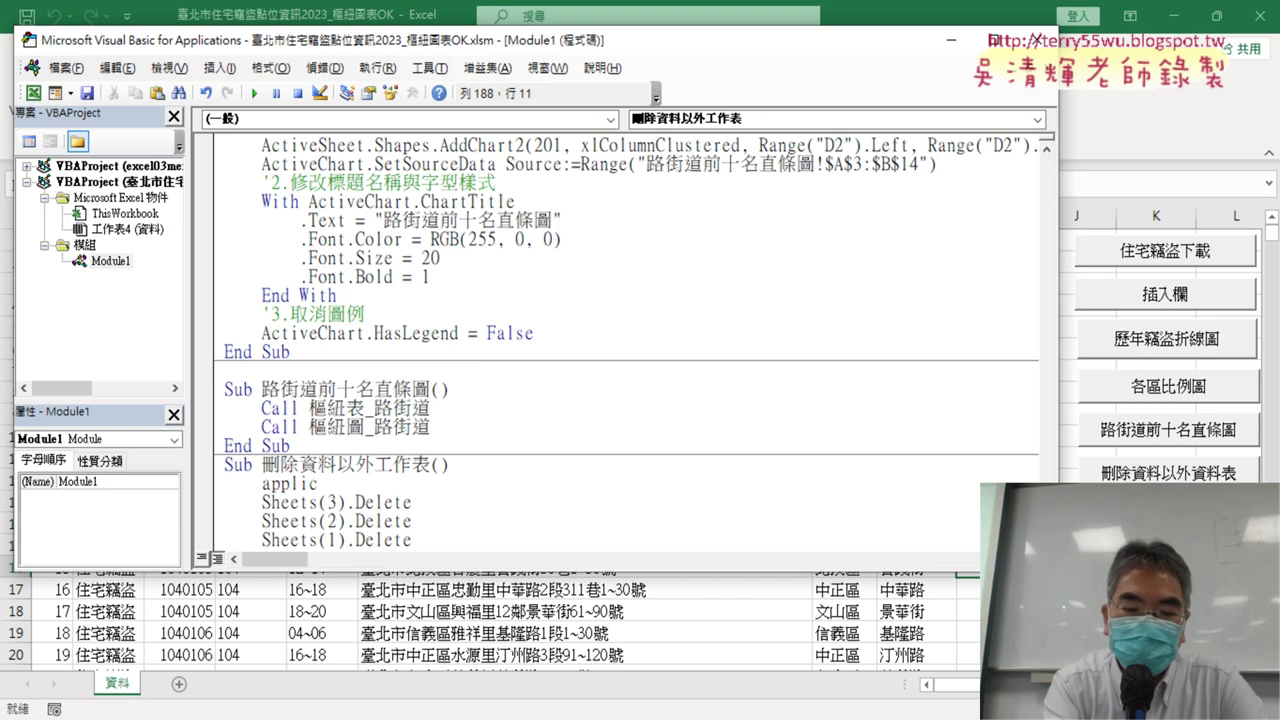
pyautogui.write('atio')
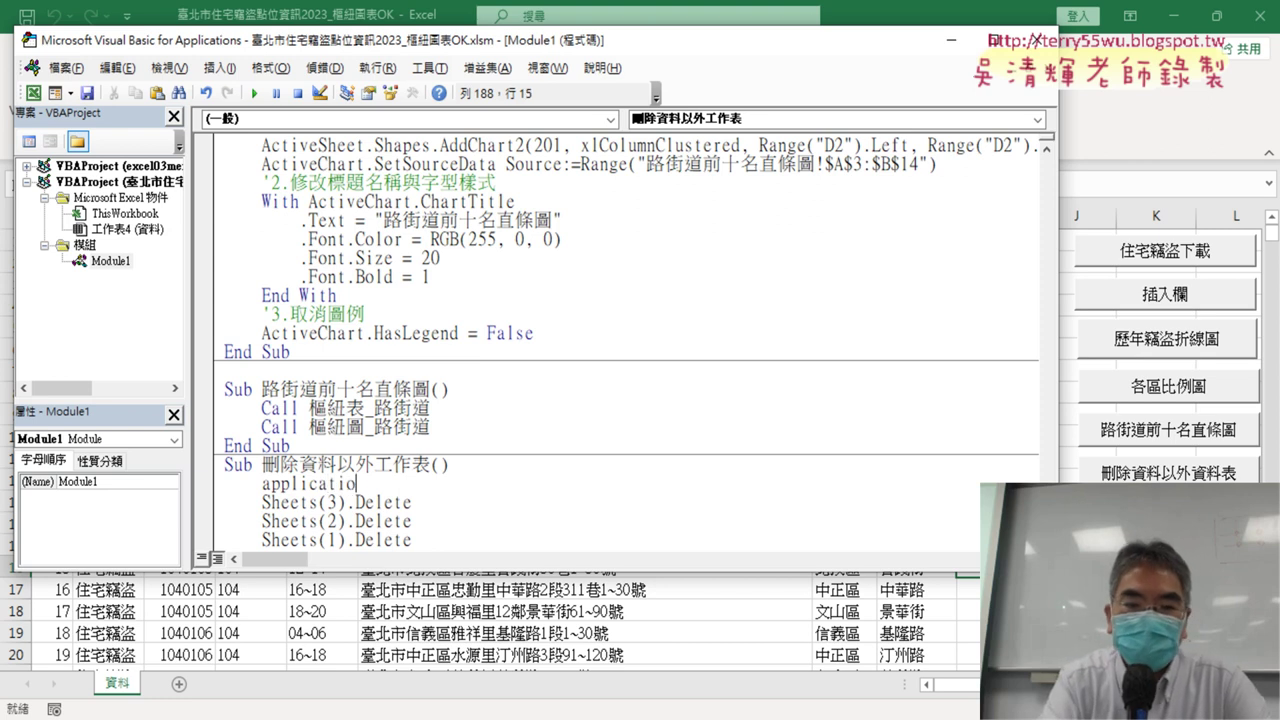
pyautogui.write('n')
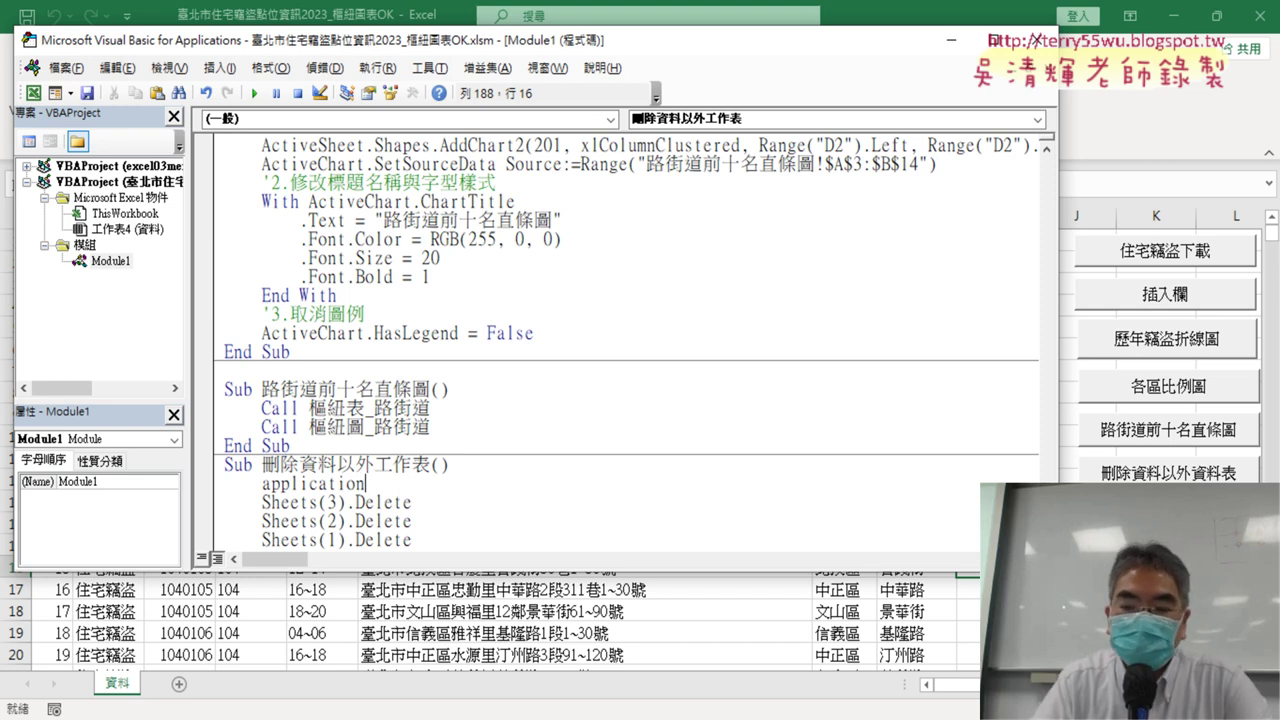
pyautogui.write('.')
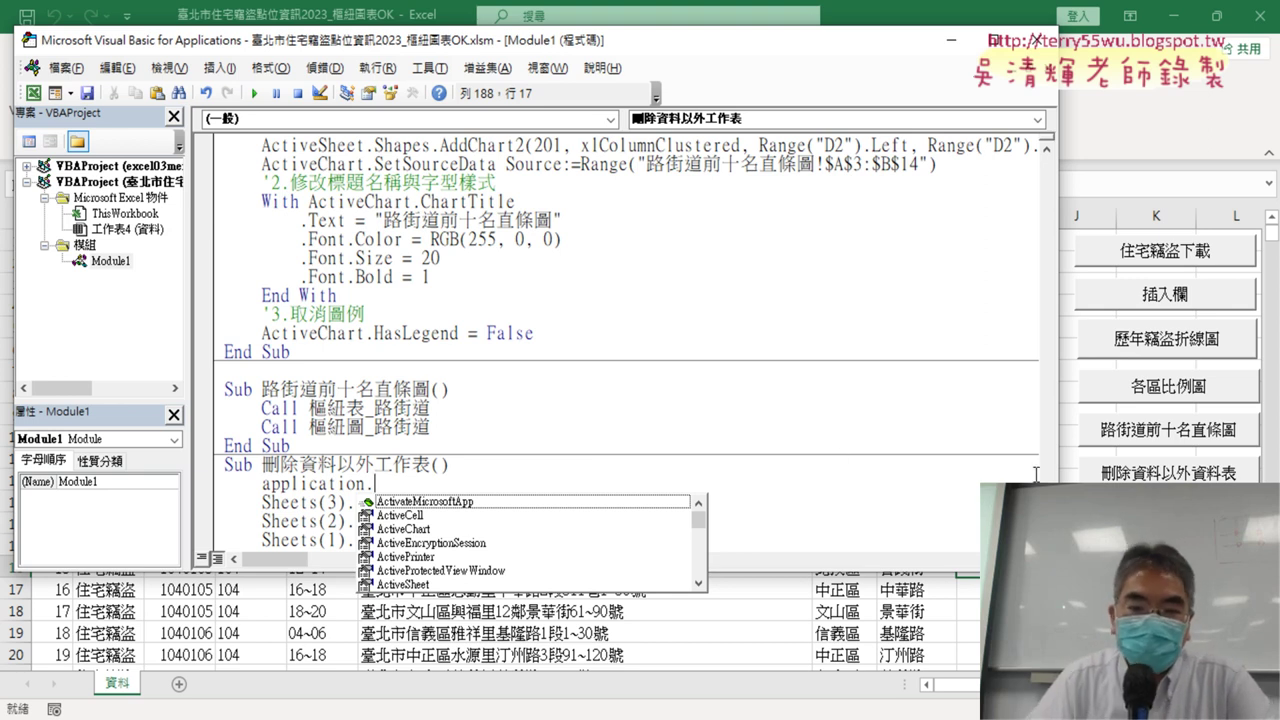
# Add Application.DisplayAlerts = False as the first line of the 刪除資料以外工作表 macro.
pyautogui.click(698, 583)
pyautogui.scroll(-2, 698, 585)
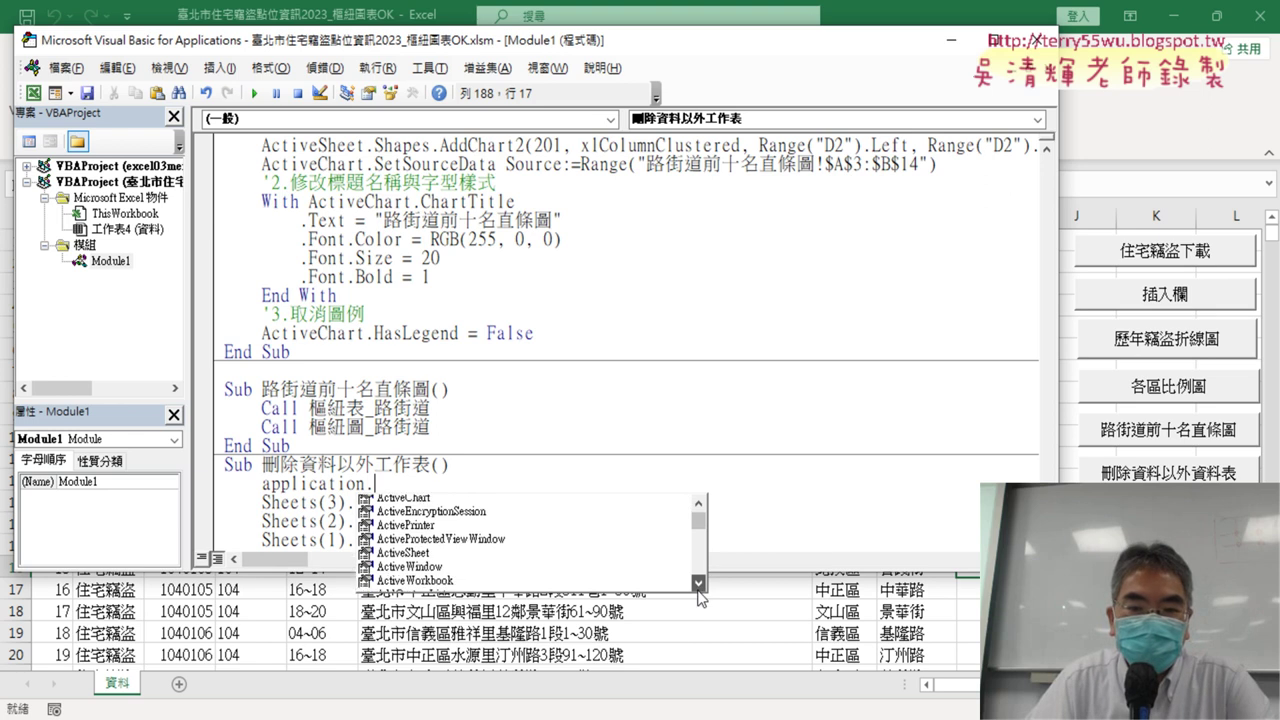
pyautogui.scroll(-2, 698, 578)
pyautogui.scroll(-2, 698, 570)
pyautogui.scroll(-2, 698, 562)
pyautogui.scroll(-1, 698, 562)
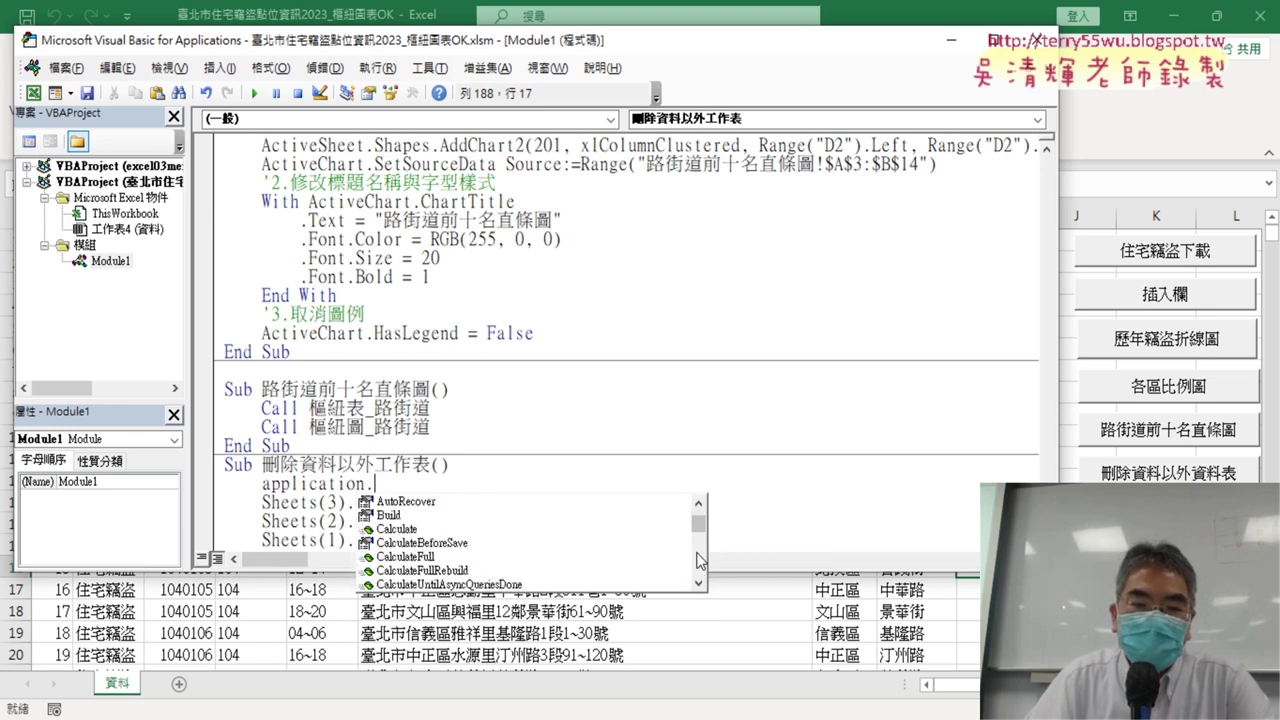
pyautogui.scroll(-1, 702, 574)
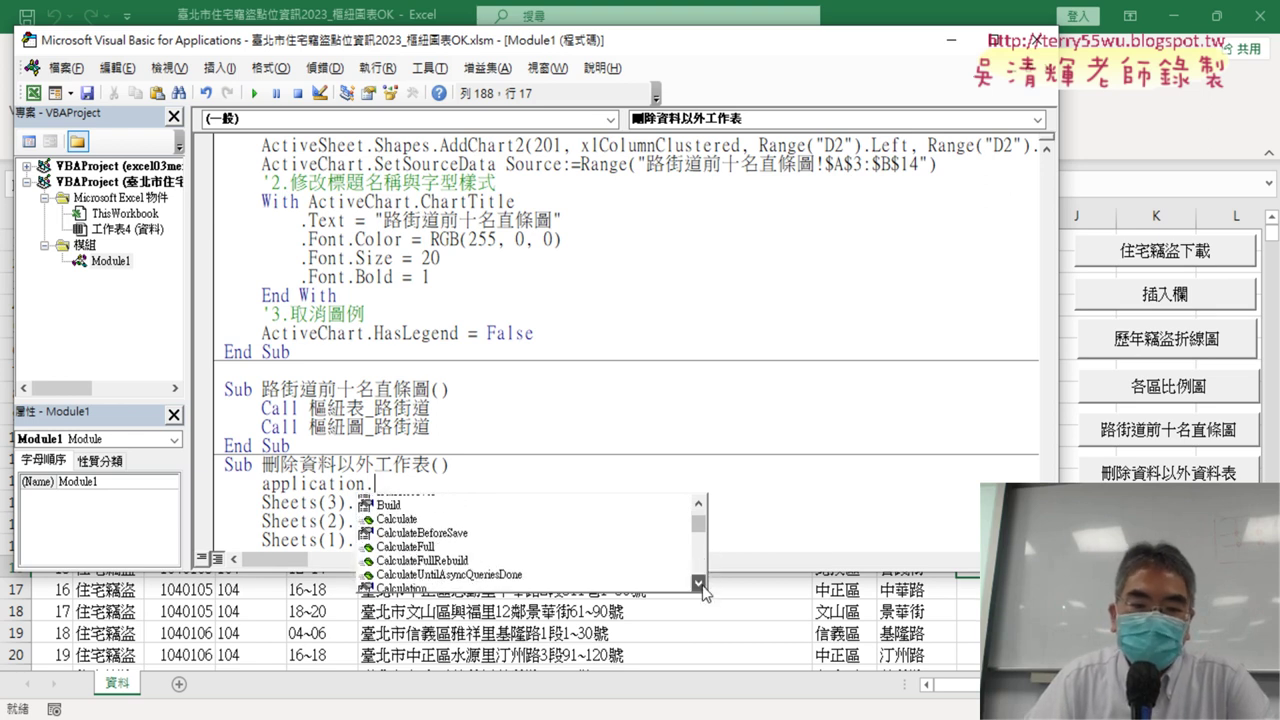
pyautogui.scroll(-2, 702, 574)
pyautogui.scroll(-2, 702, 574)
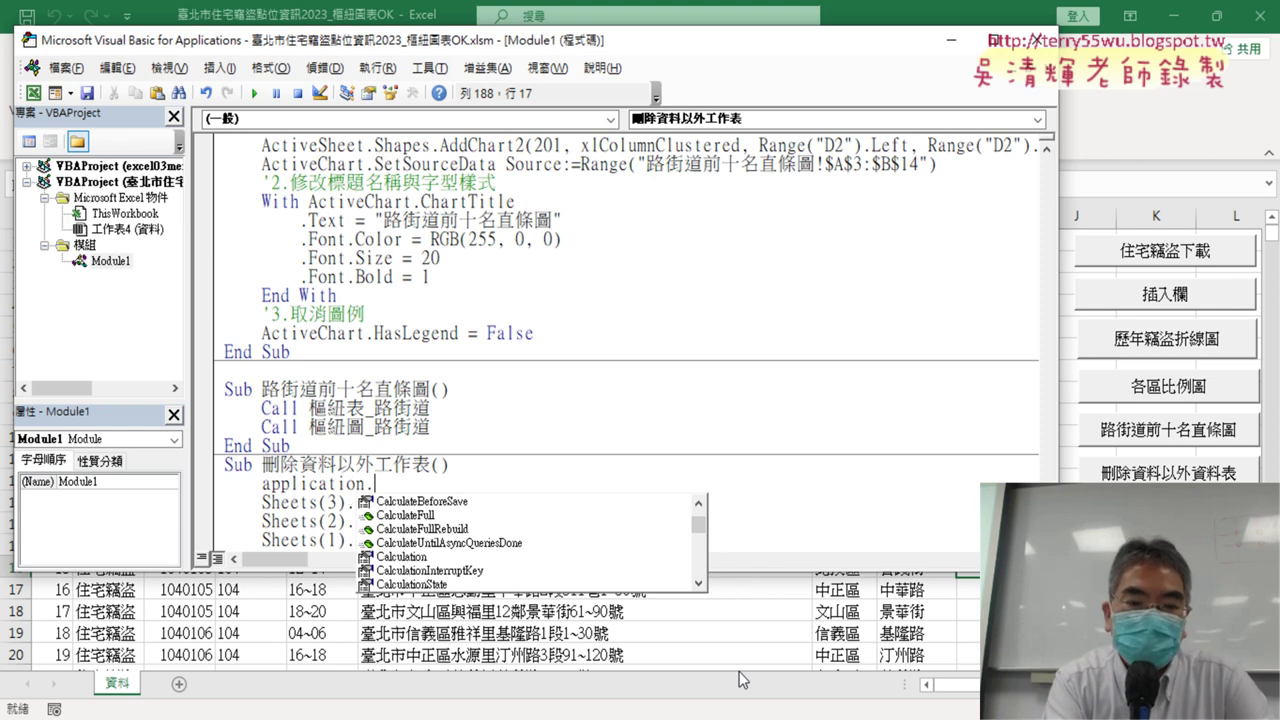
pyautogui.write('d')
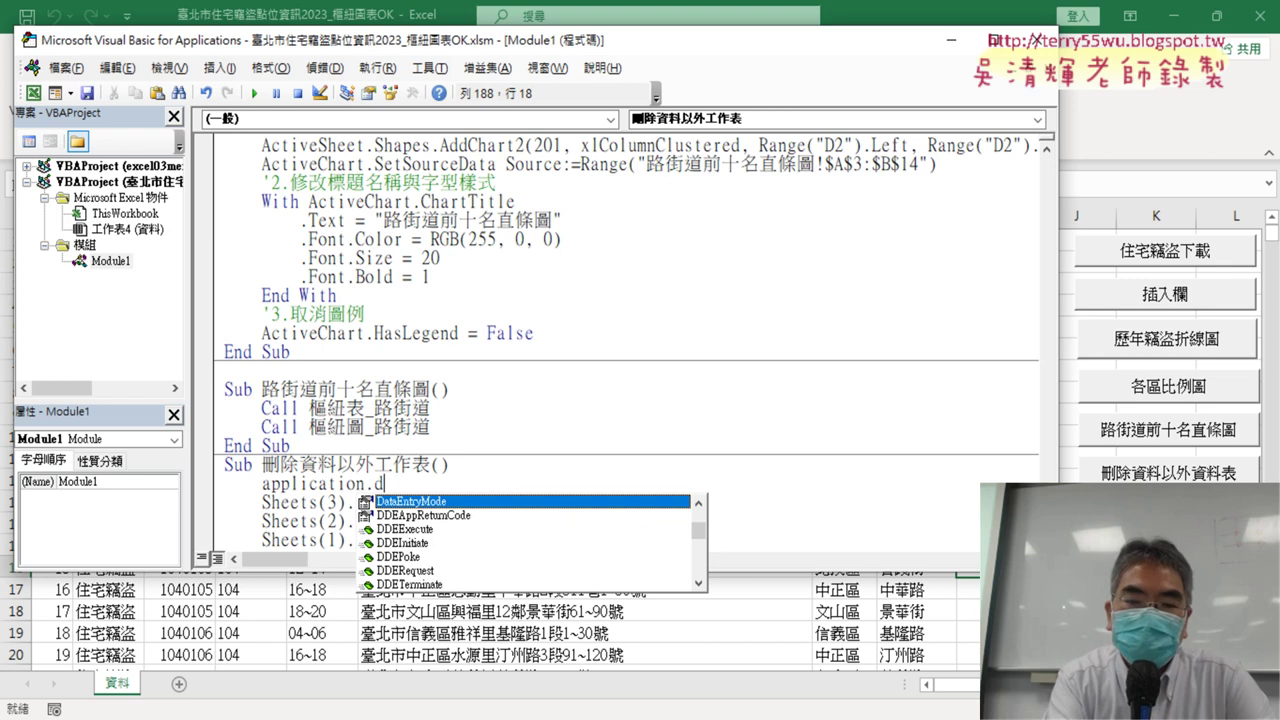
pyautogui.write('i')
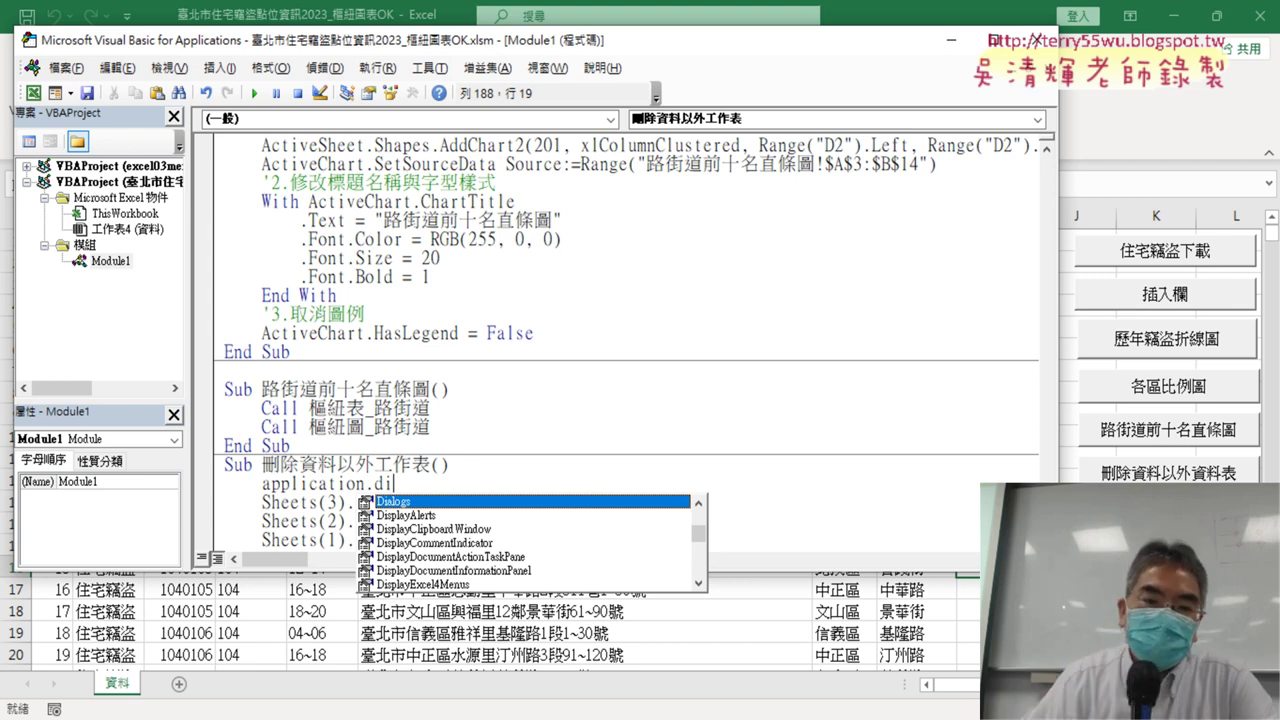
pyautogui.click(430, 515)
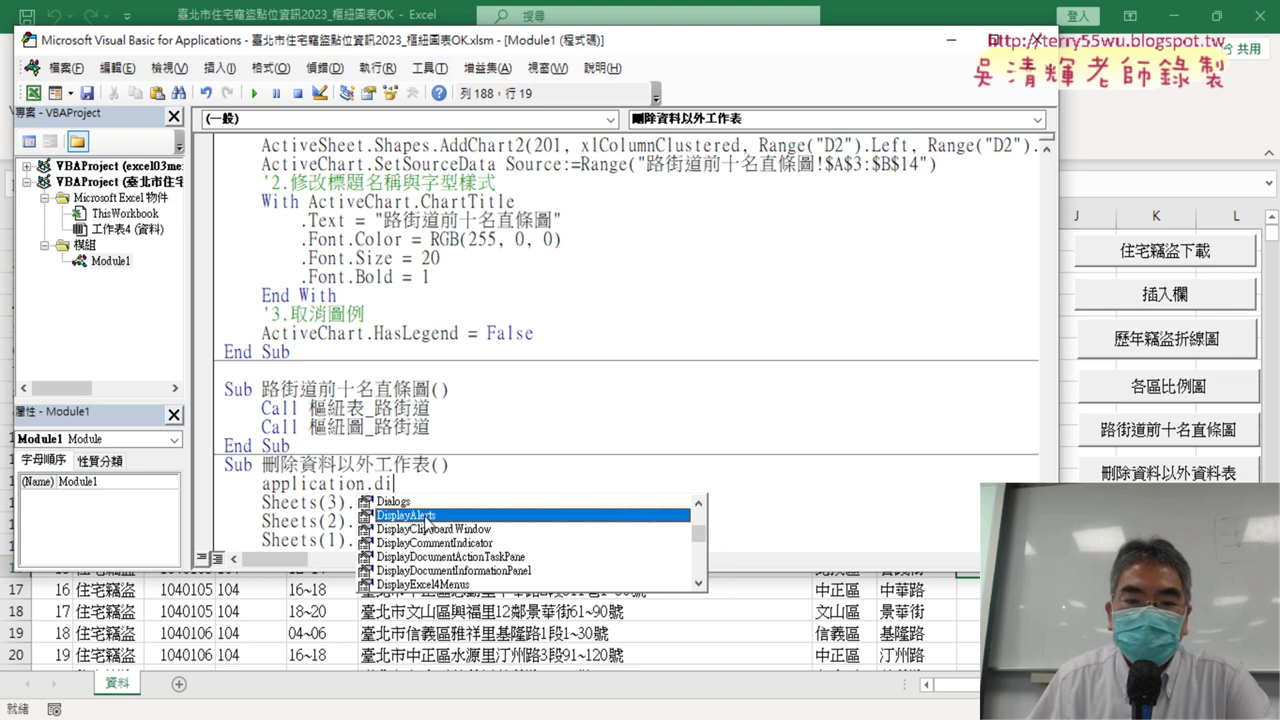
pyautogui.doubleClick(426, 516)
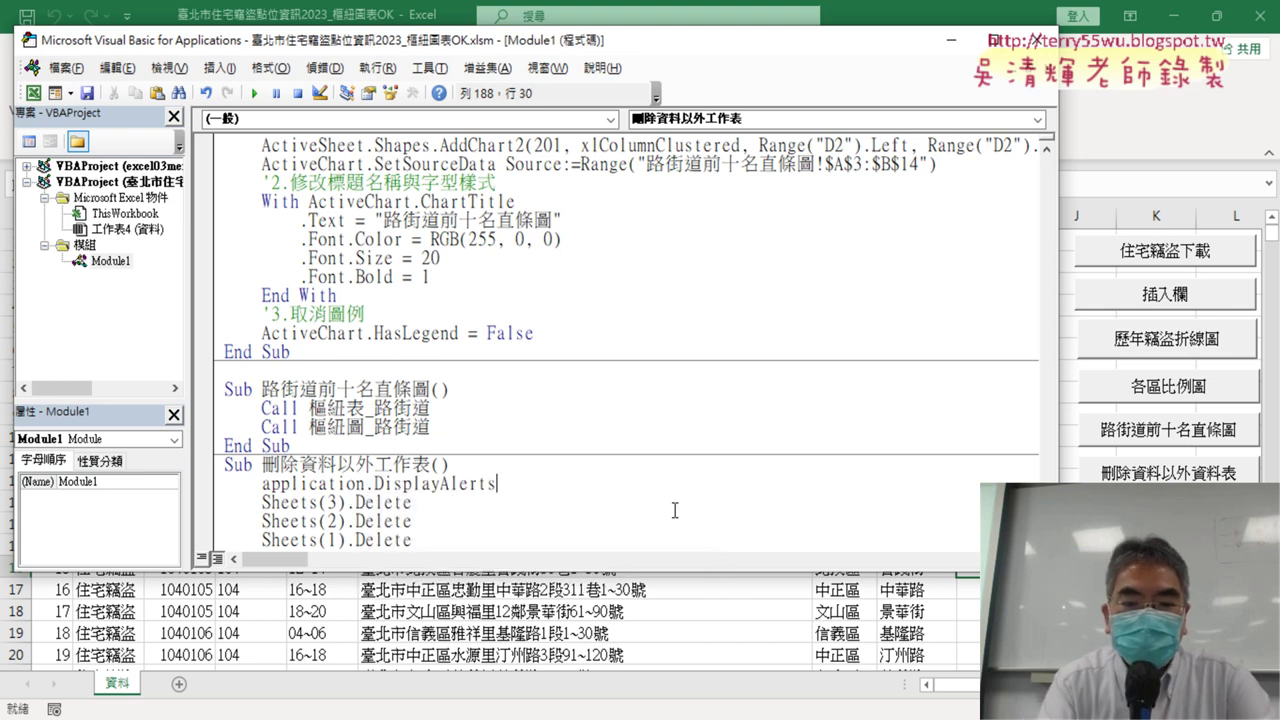
pyautogui.write('=')
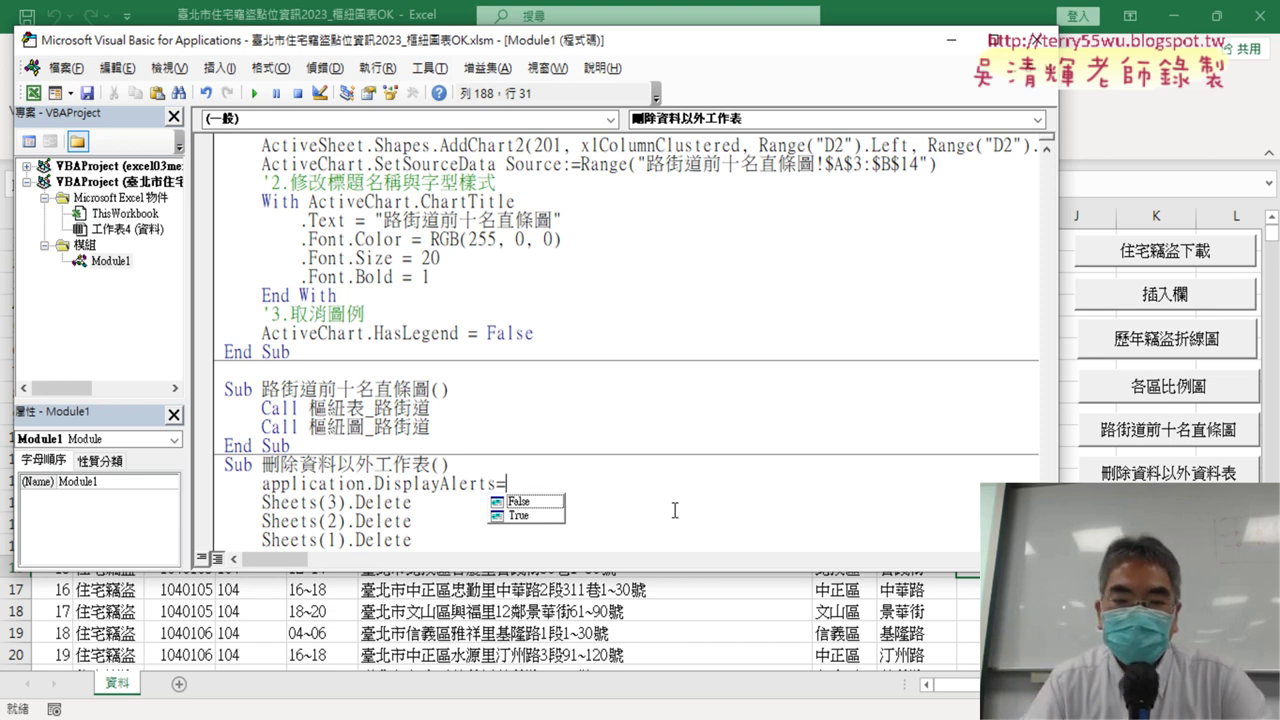
pyautogui.press('Down')
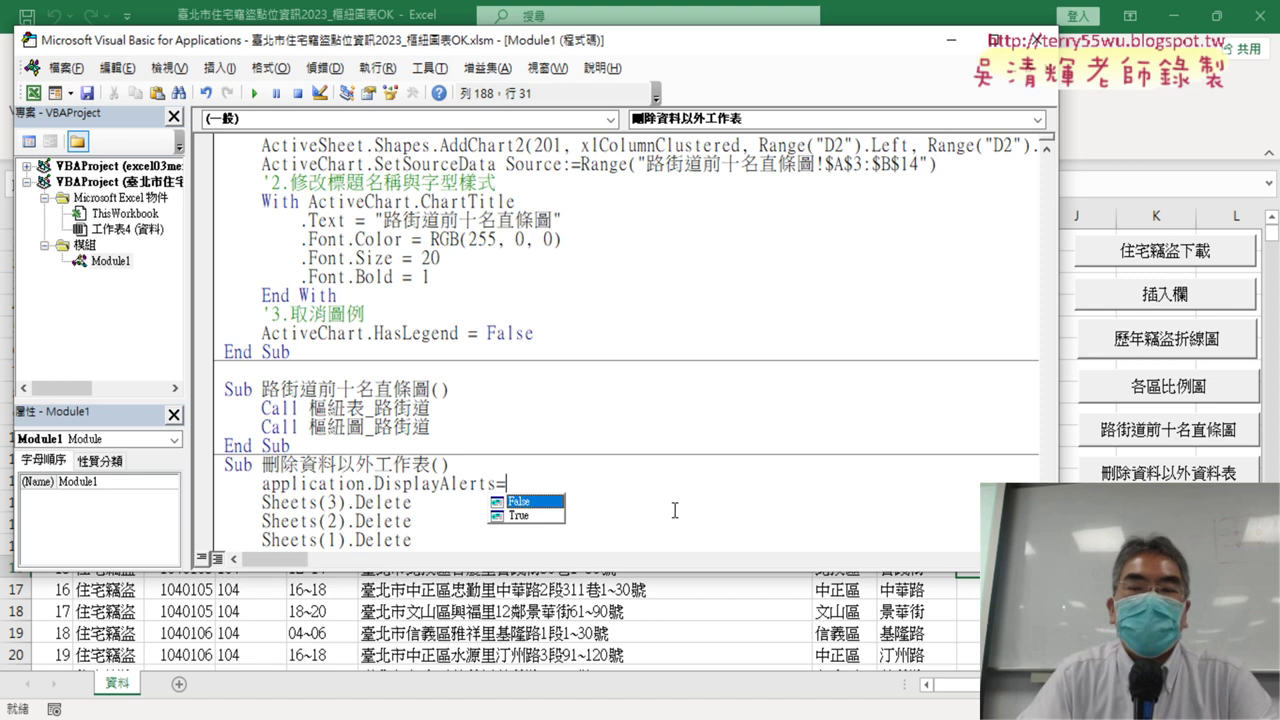
pyautogui.press('Down')
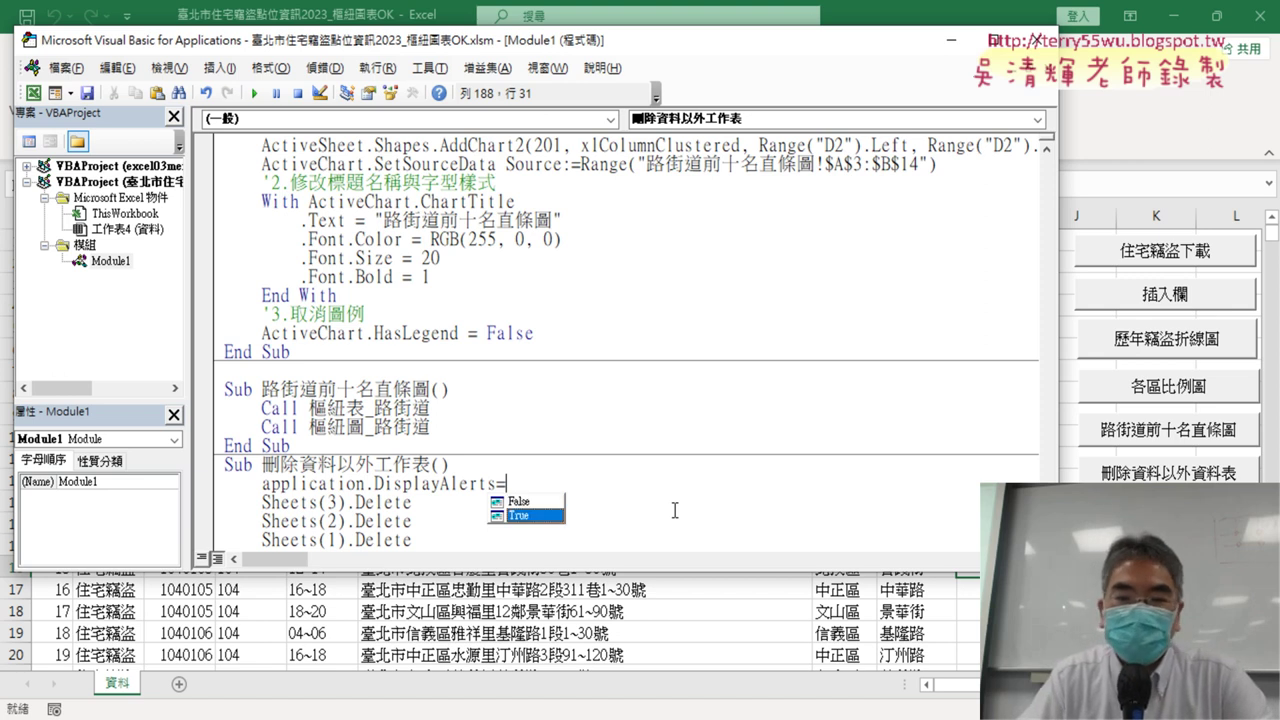
pyautogui.press('Up')
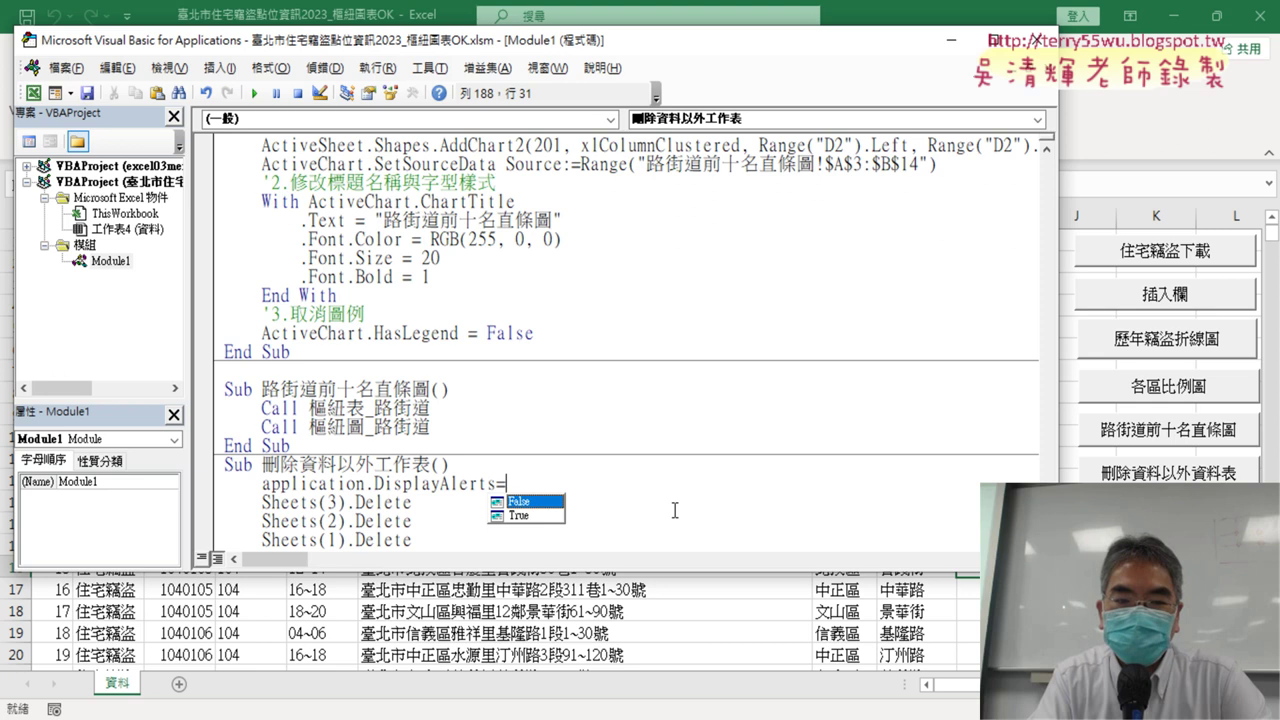
pyautogui.press('space')
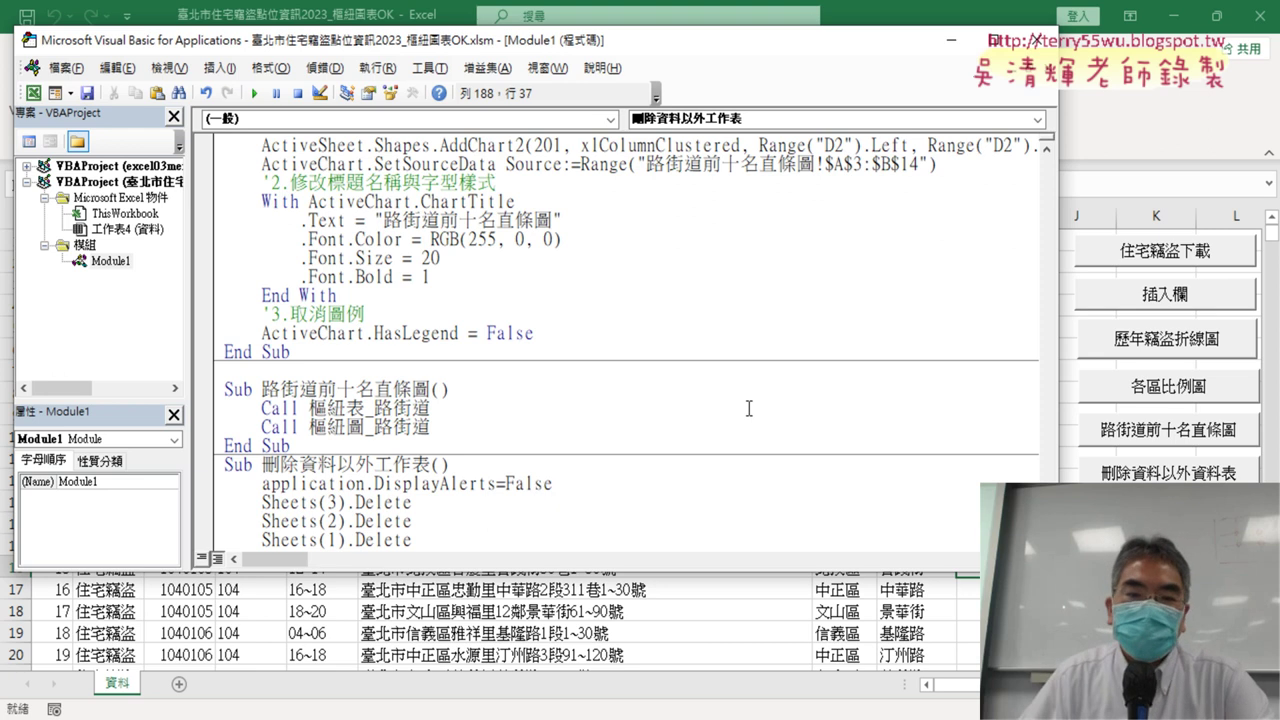
# Tidy the new line, then rebuild the 歷年竊盜折線圖 yearly theft line chart sheet.
pyautogui.click(748, 408)
pyautogui.scroll(-1, 740, 412)
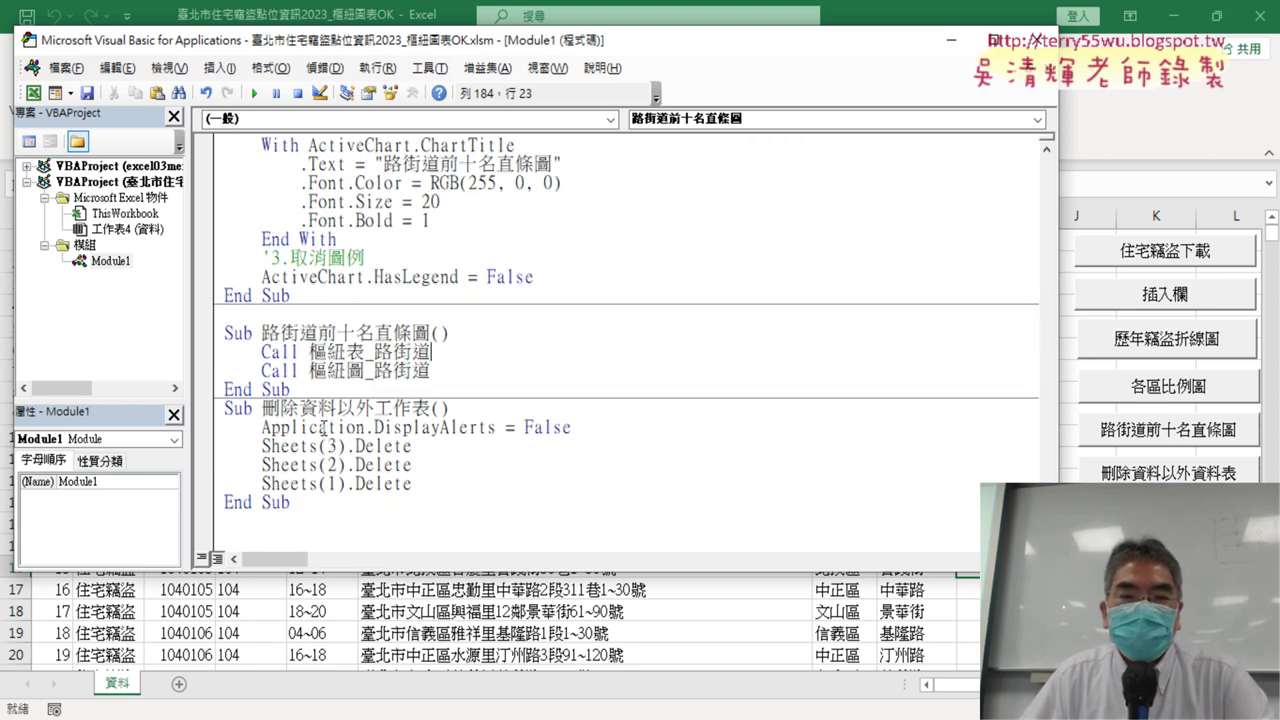
pyautogui.moveTo(263, 428); pyautogui.dragTo(613, 430)
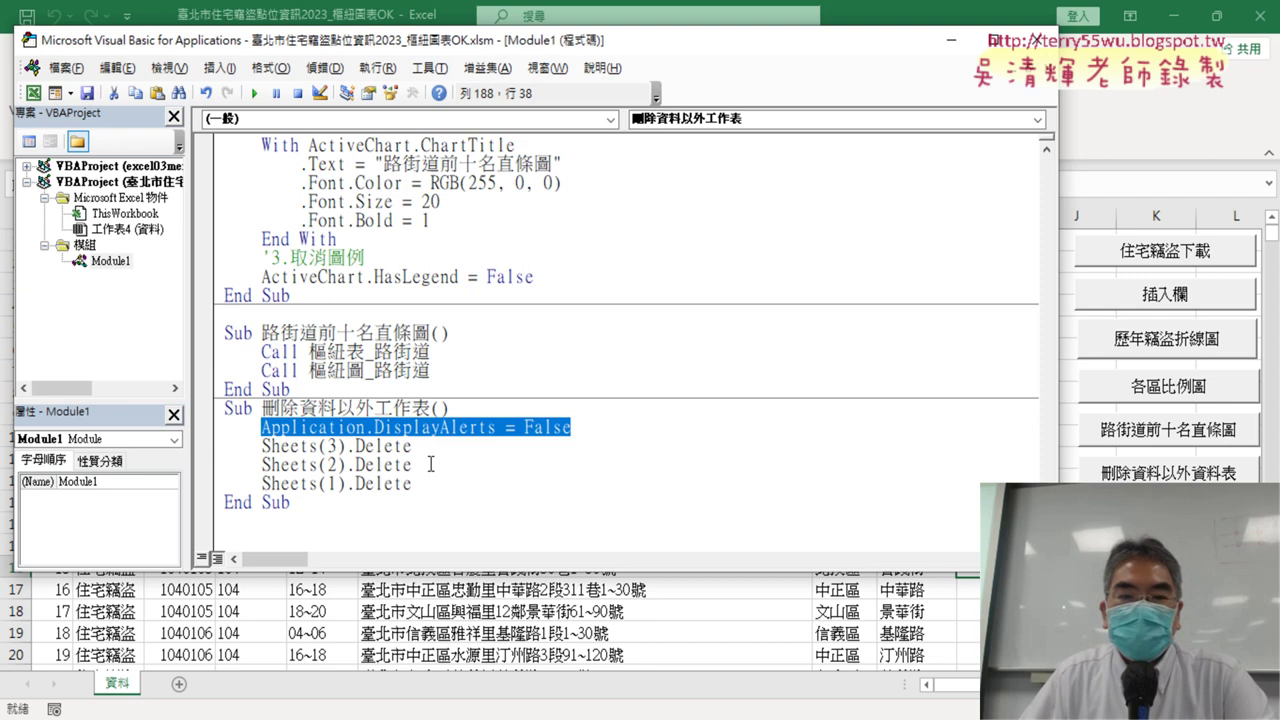
pyautogui.click(381, 465)
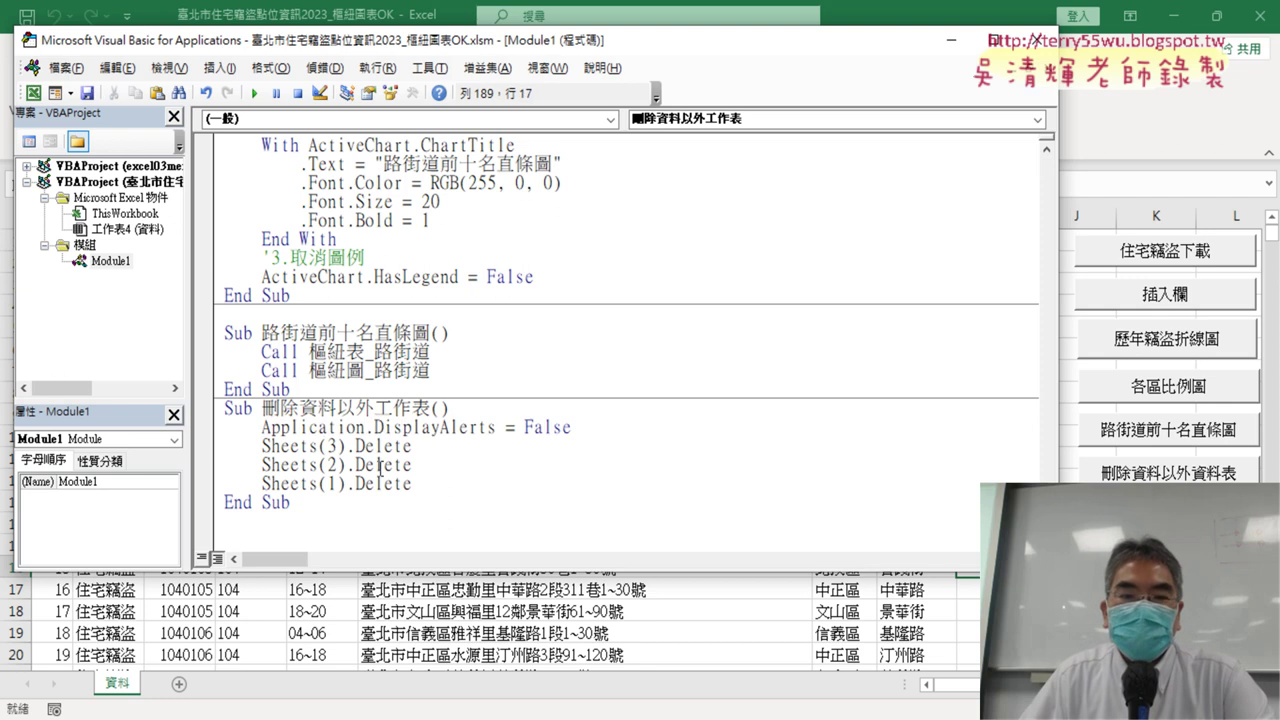
pyautogui.click(700, 484)
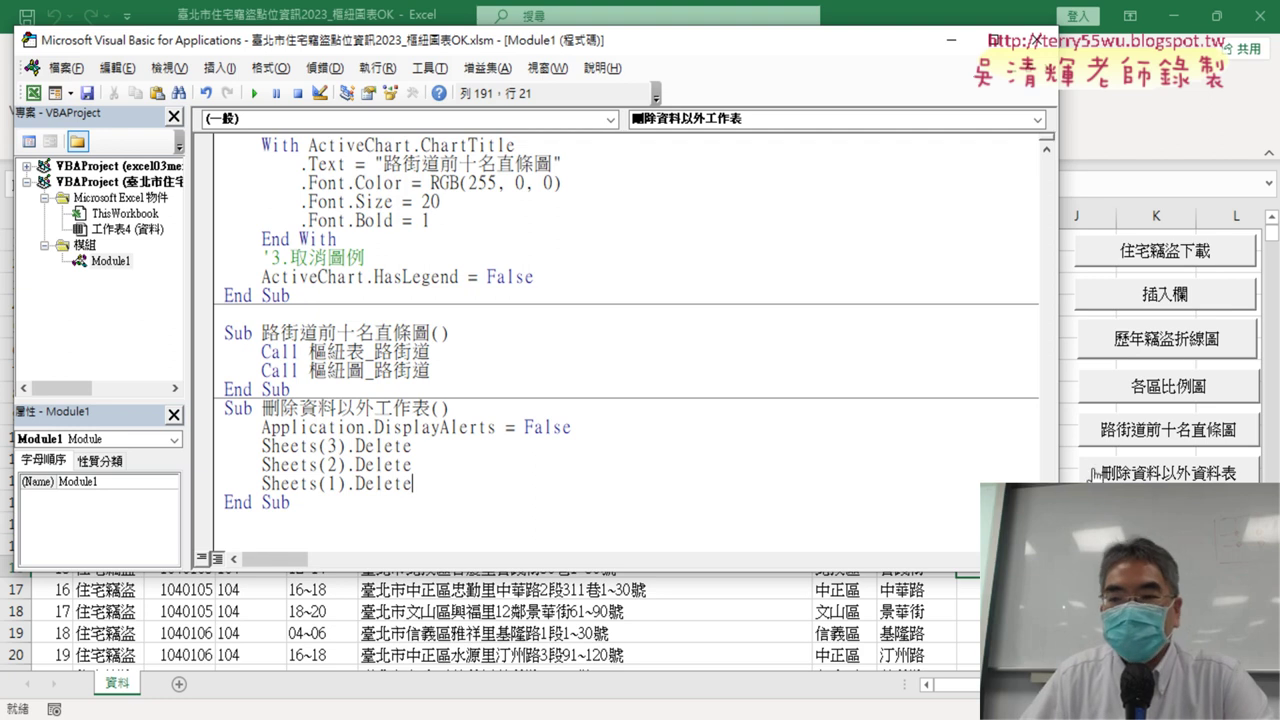
pyautogui.click(1168, 340)
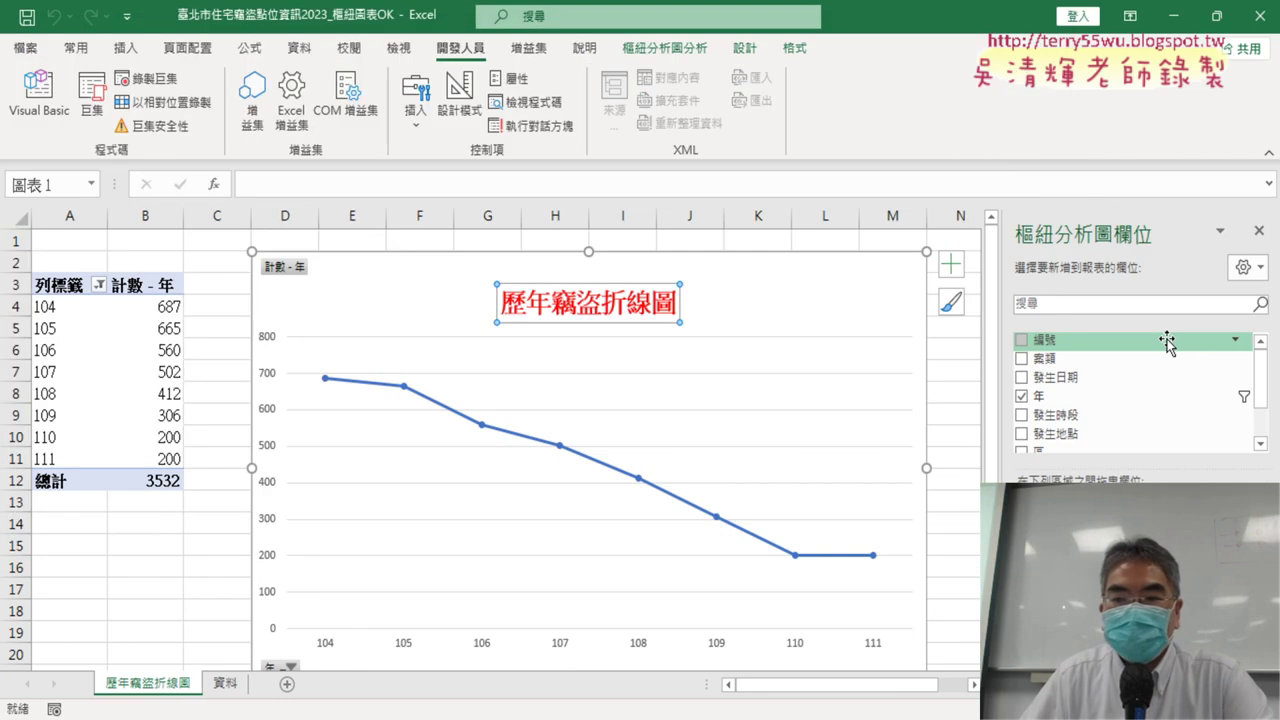
# Rebuild the 各區比例圖 pie chart and 路街道前十名直條圖 bar chart sheets from 資料, then reopen the VBA editor.
pyautogui.click(225, 683)
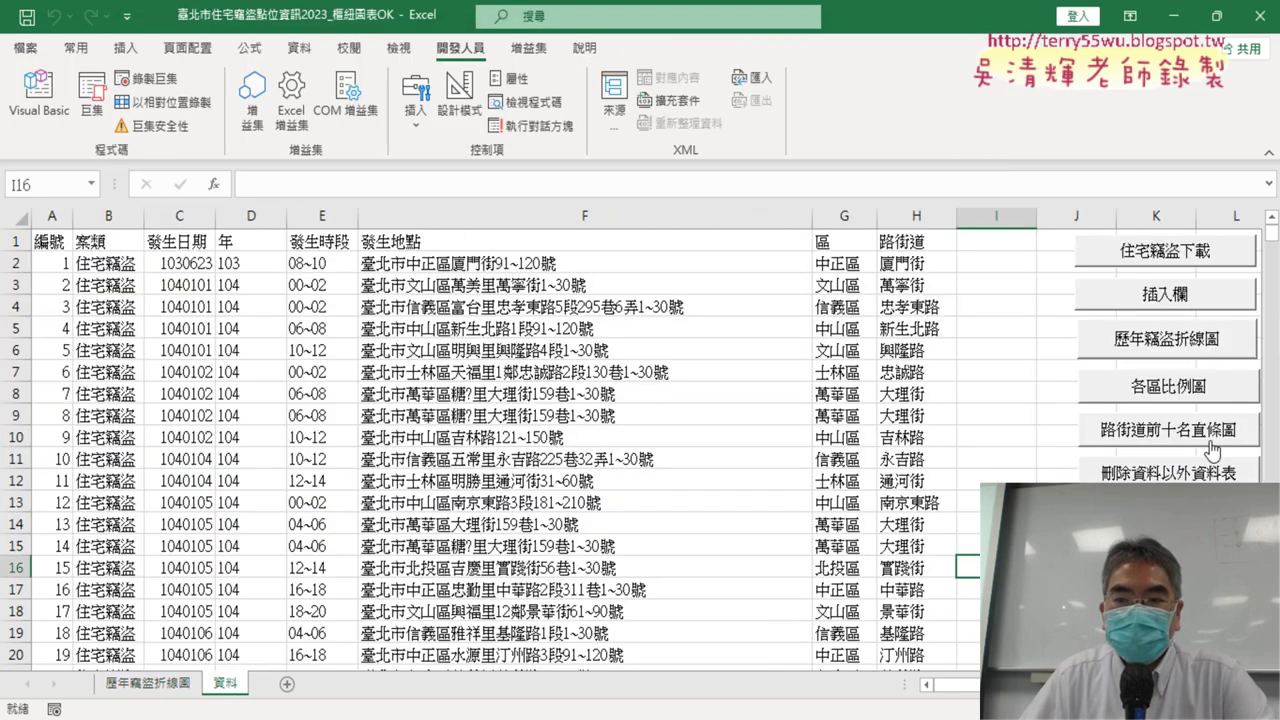
pyautogui.click(1020, 384)
pyautogui.click(300, 690)
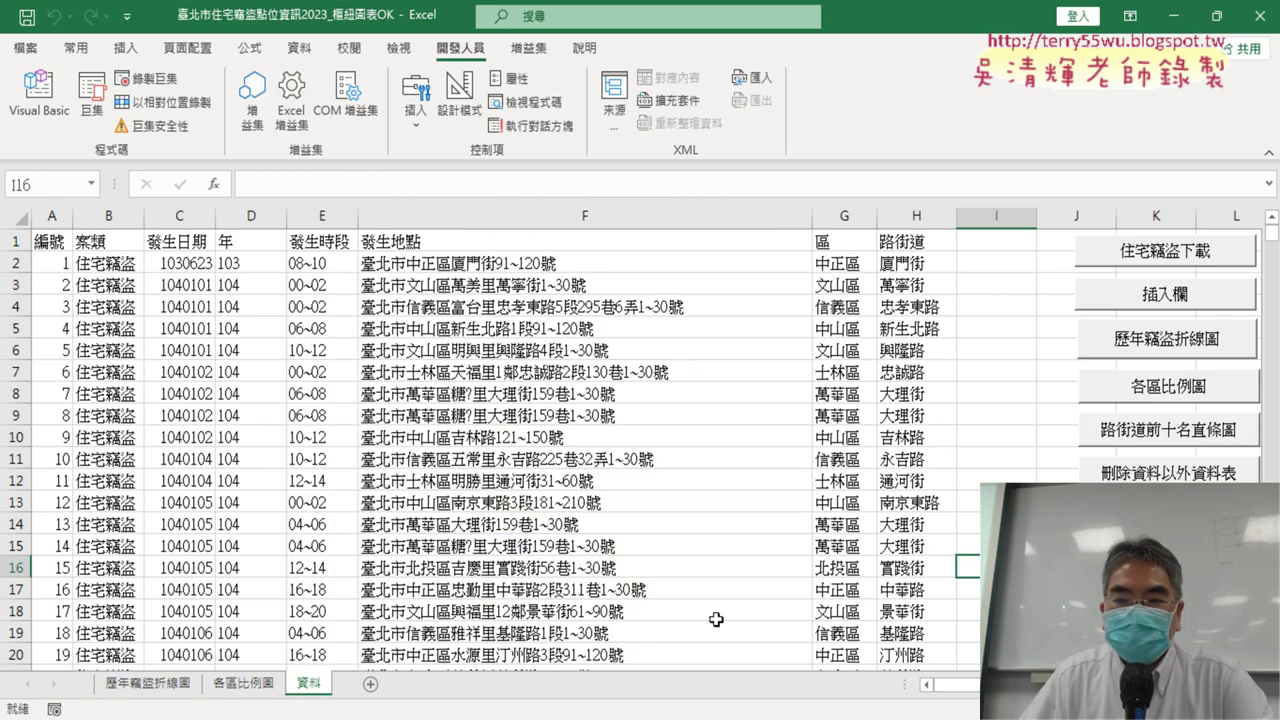
pyautogui.click(1070, 410)
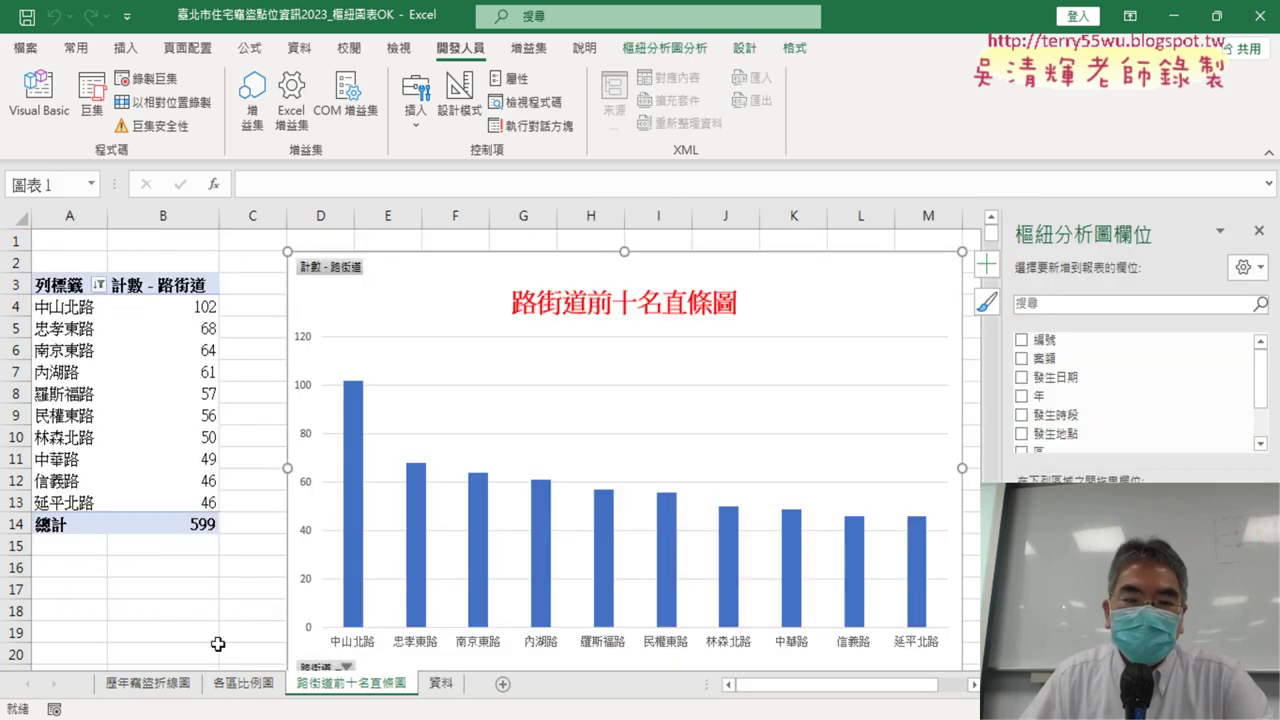
pyautogui.click(443, 684)
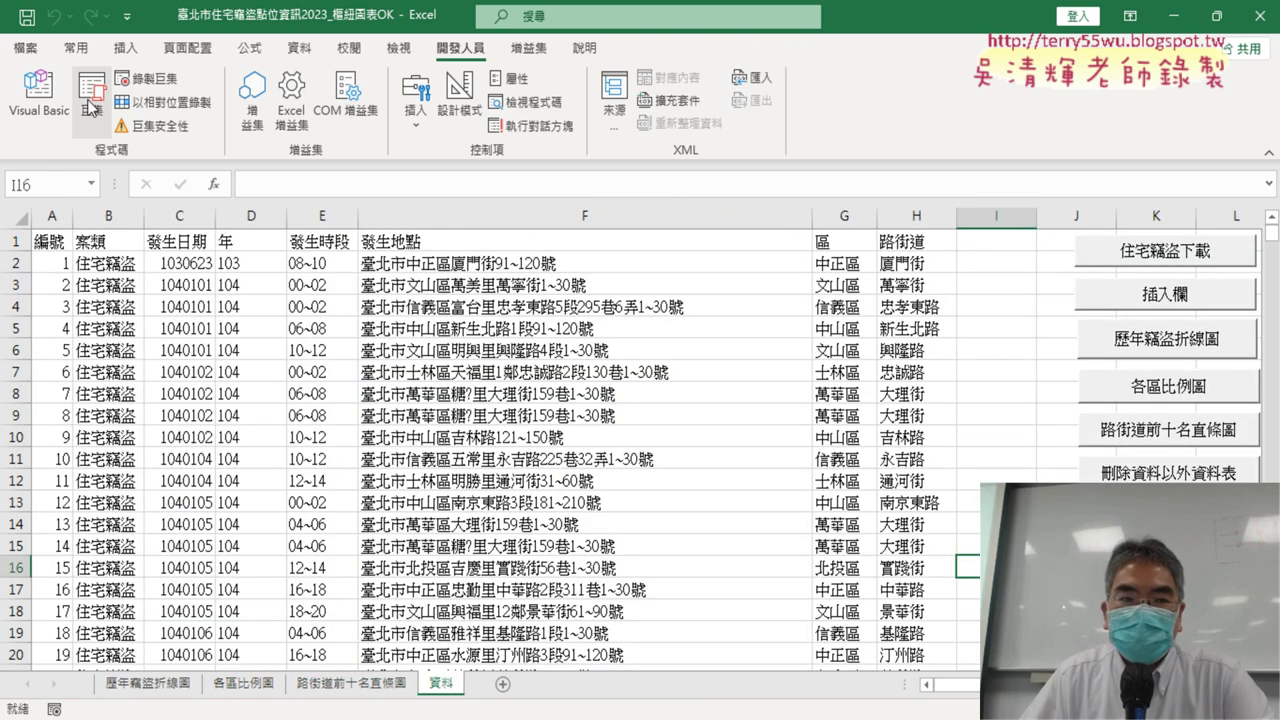
pyautogui.click(39, 95)
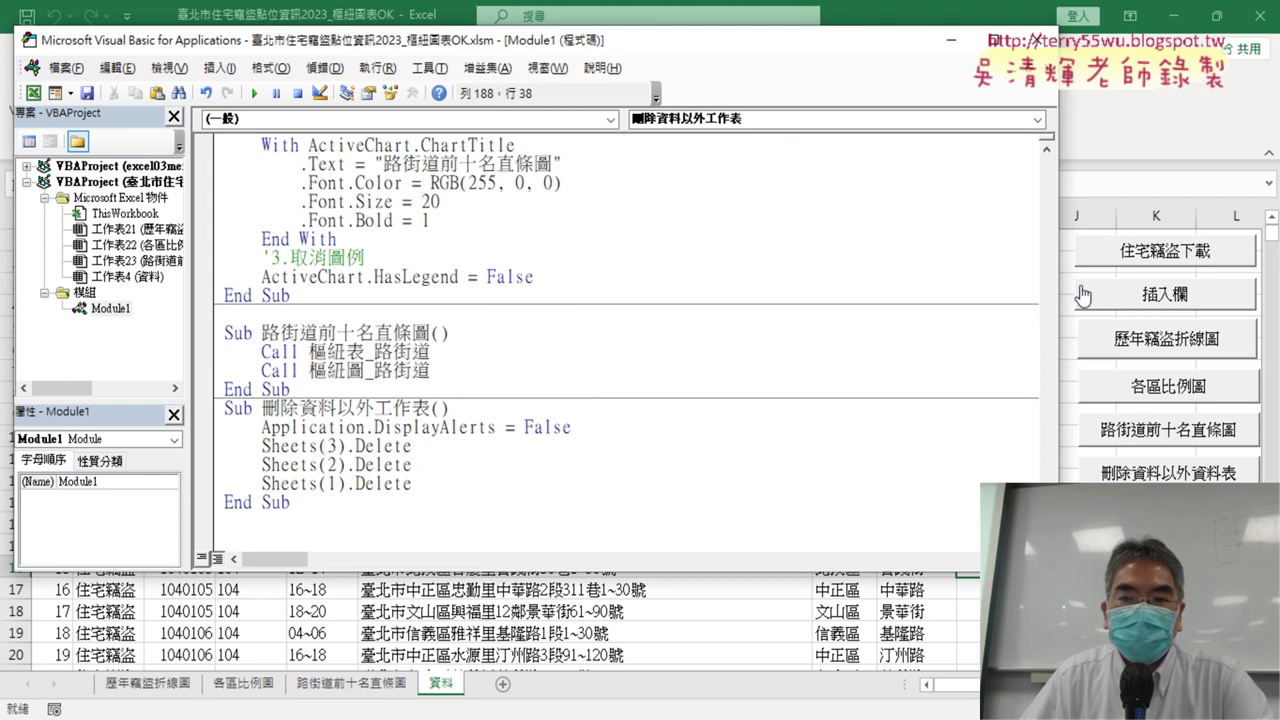
# Step through 刪除資料以外工作表 with F8, deleting the chart sheets without confirmation prompts.
pyautogui.moveTo(556, 49); pyautogui.dragTo(933, 60)
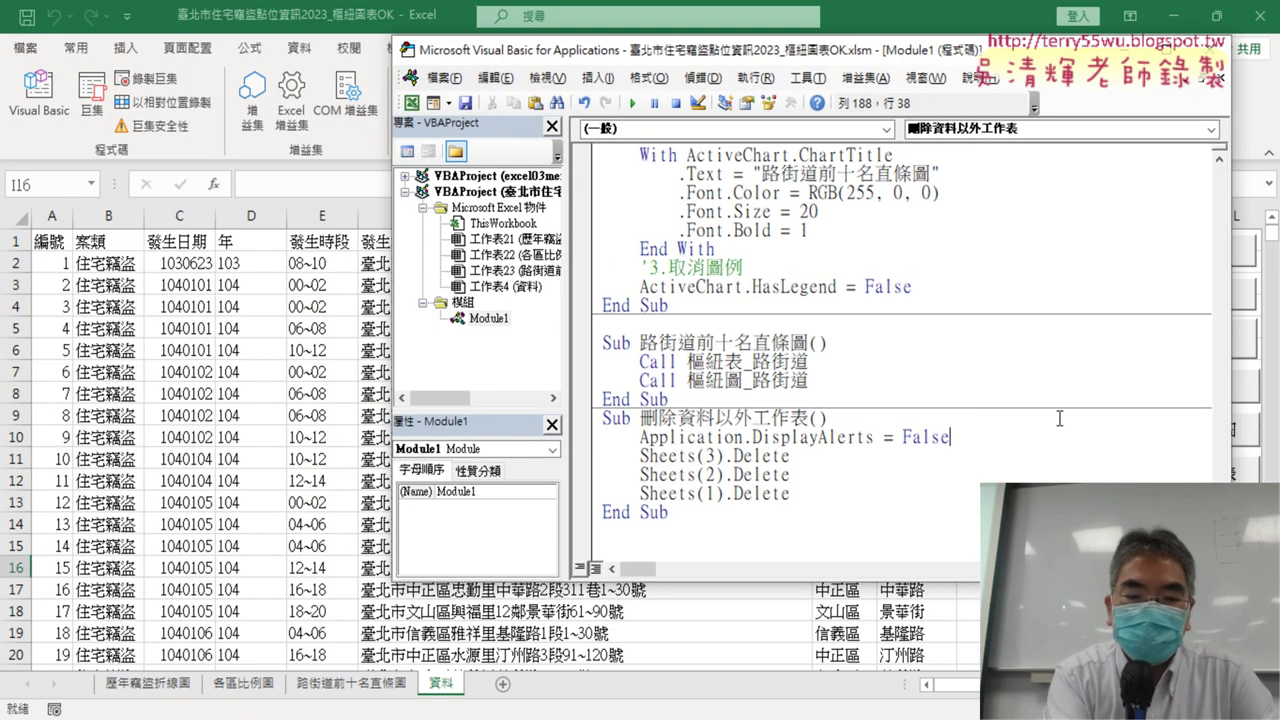
pyautogui.press('F8')
pyautogui.press('F8')
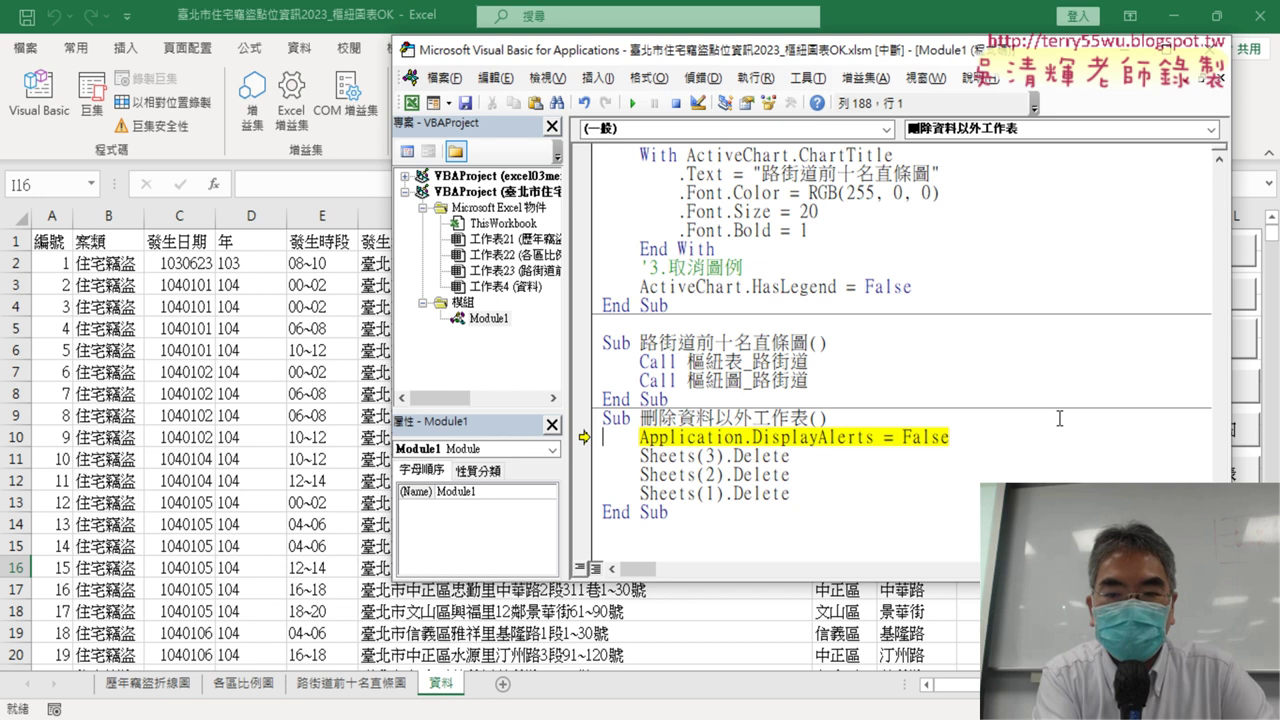
pyautogui.press('F8')
pyautogui.press('F8')
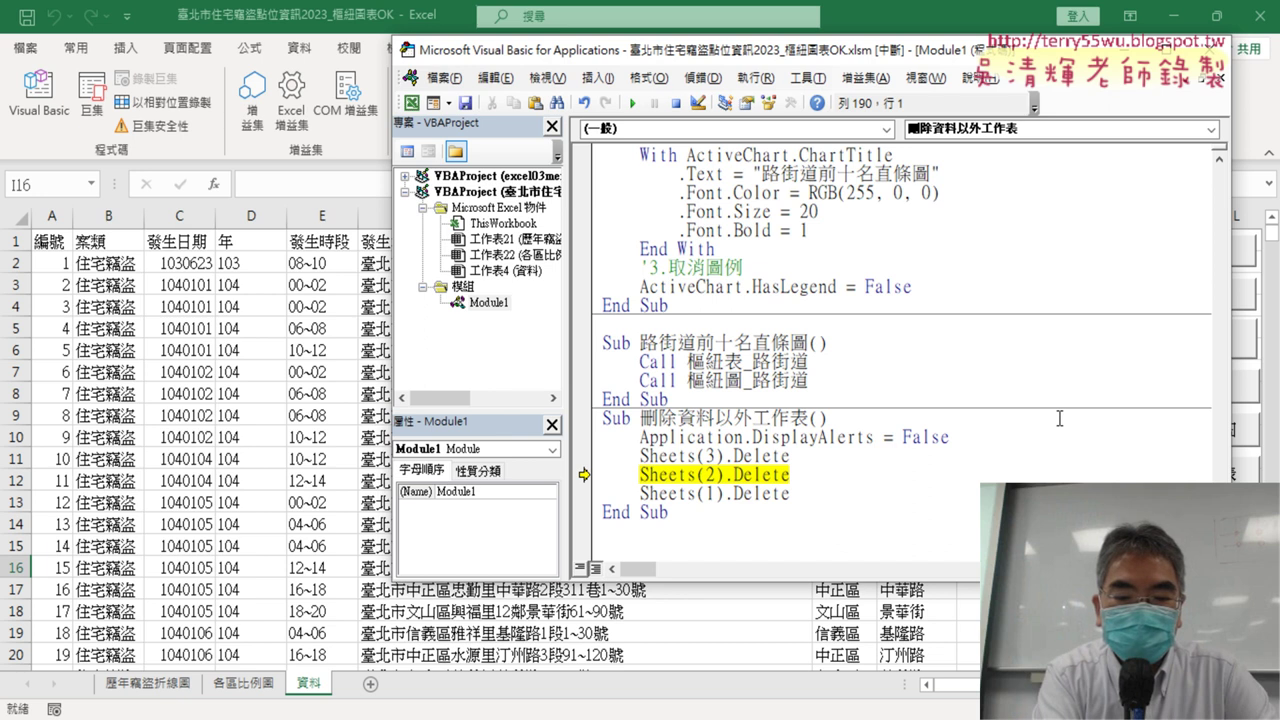
pyautogui.press('F8')
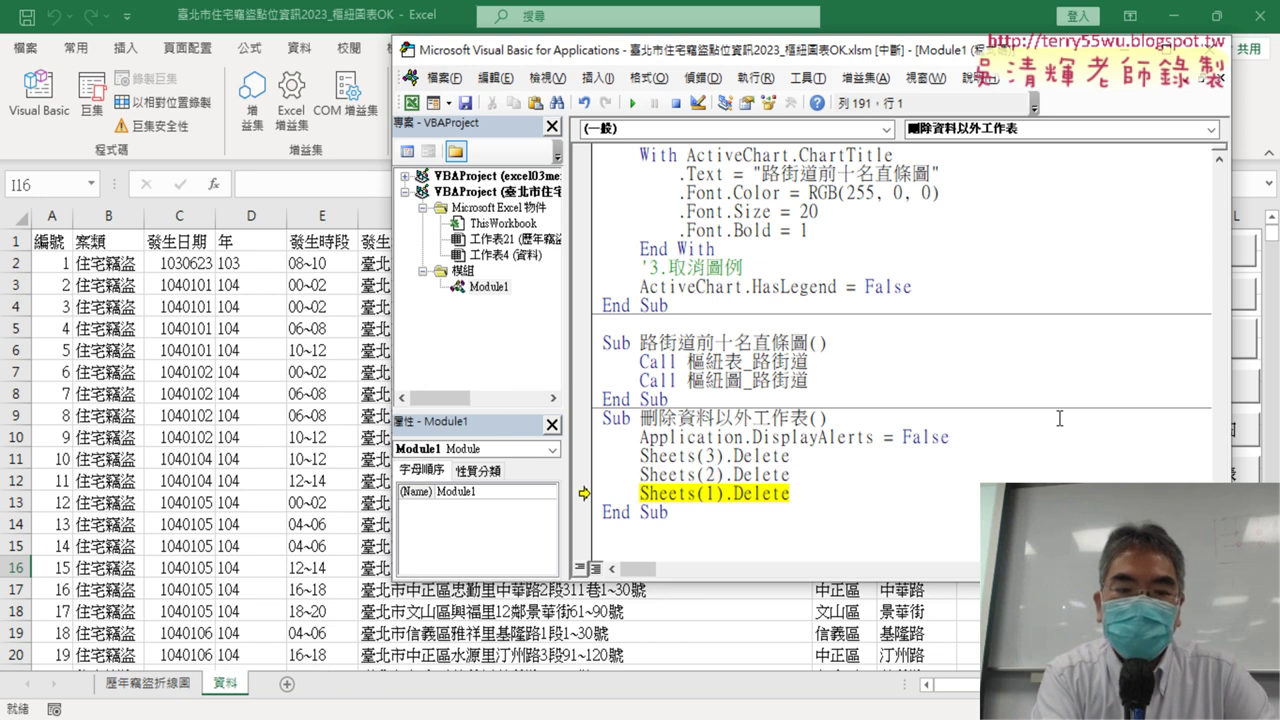
pyautogui.press('F8')
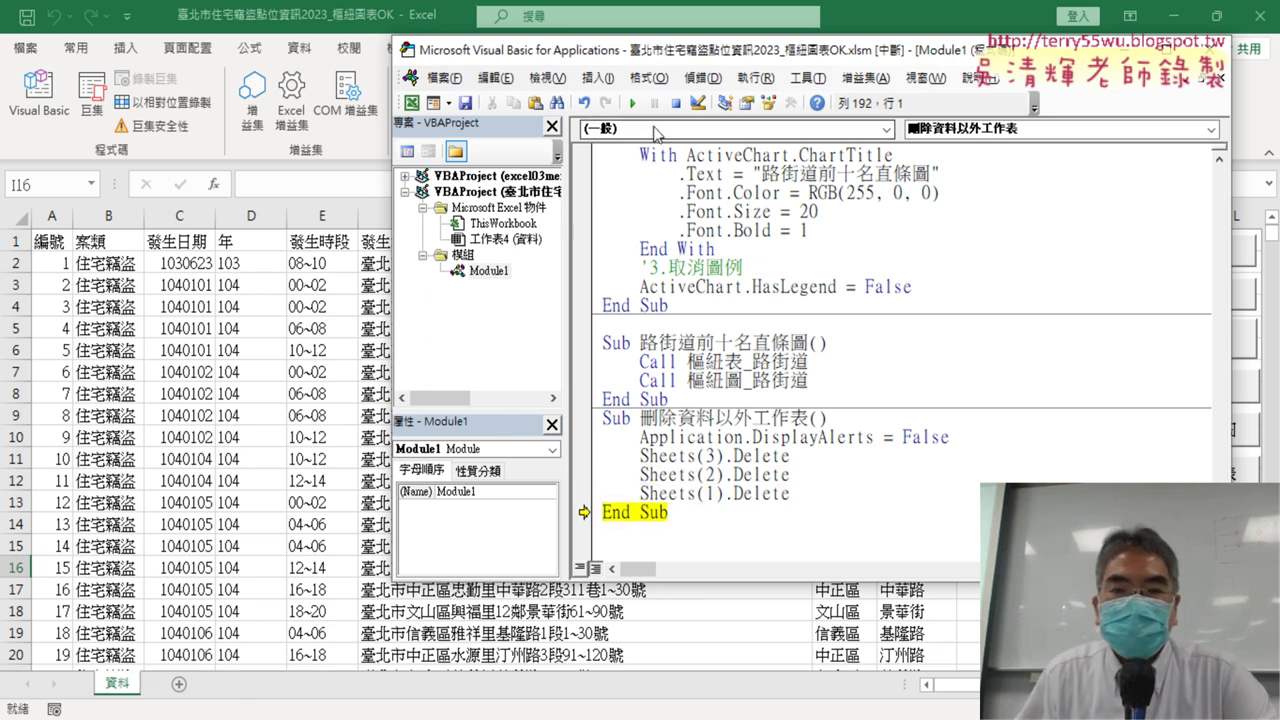
pyautogui.press('F8')
# Select the DisplayAlerts line, then switch over to the Google Docs reference code.
pyautogui.moveTo(950, 437); pyautogui.dragTo(639, 437)
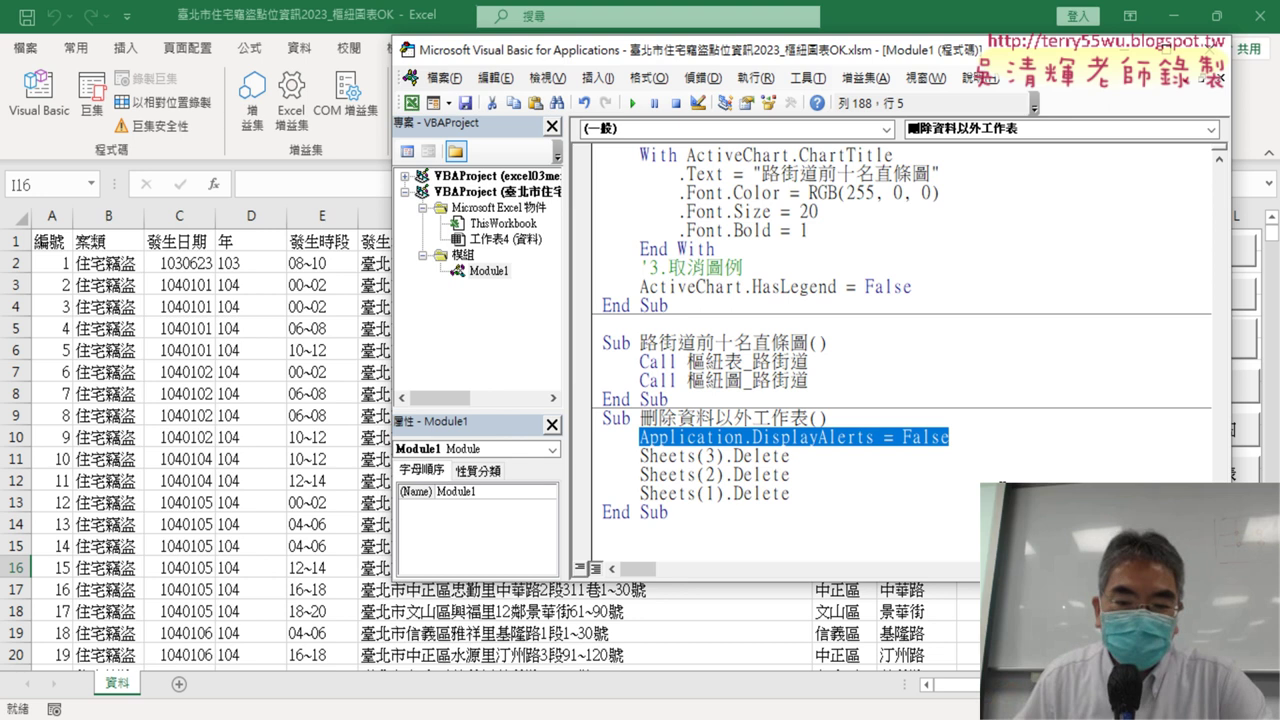
pyautogui.rightClick(855, 446)
pyautogui.click(935, 148)
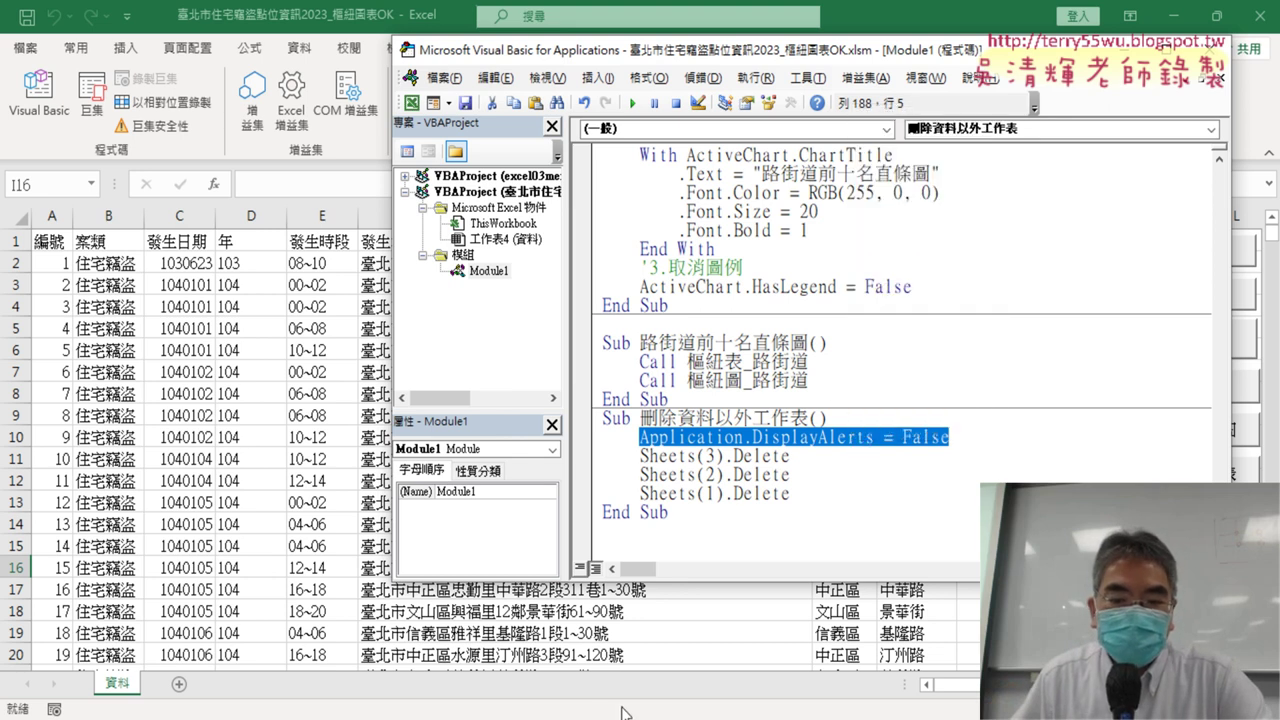
pyautogui.hotkey('alt', 'Tab')
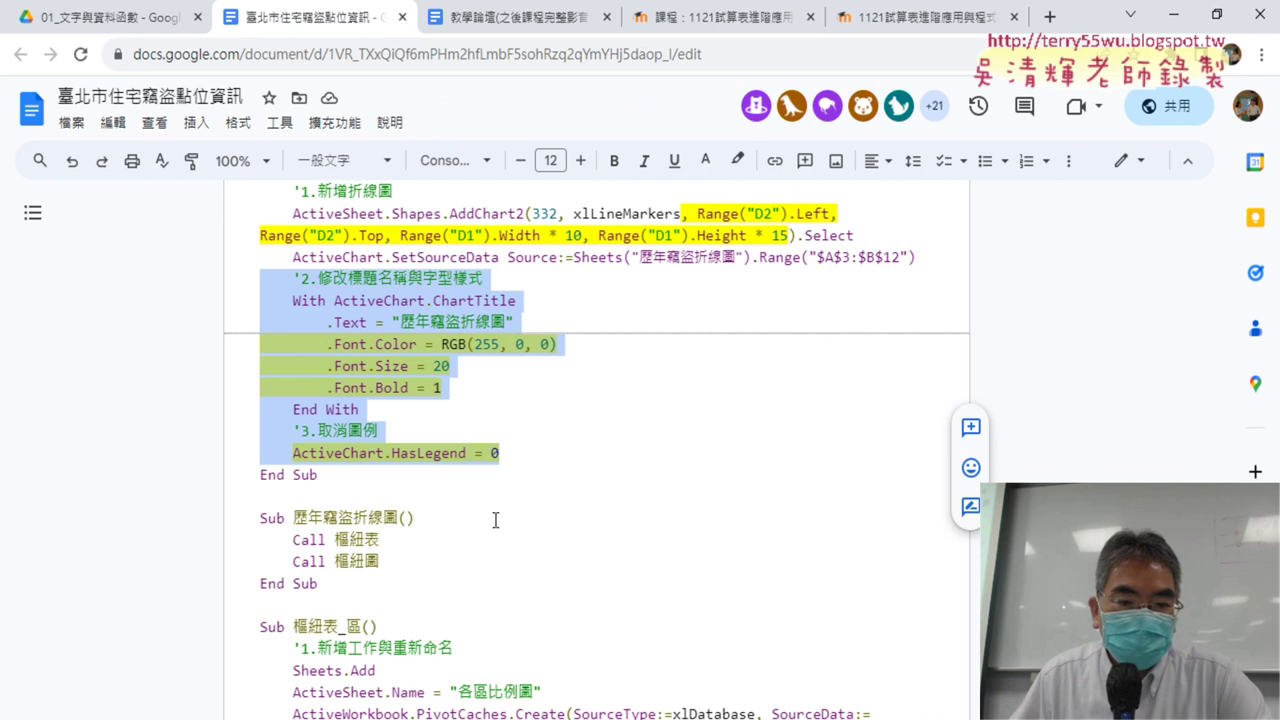
# Find Sub 刪除資料以外工作表 in the Google Doc, highlight its DisplayAlerts line, and return to the VBA editor.
pyautogui.scroll(-4, 495, 520)
pyautogui.scroll(-3, 495, 520)
pyautogui.scroll(-3, 495, 520)
pyautogui.scroll(-1, 495, 520)
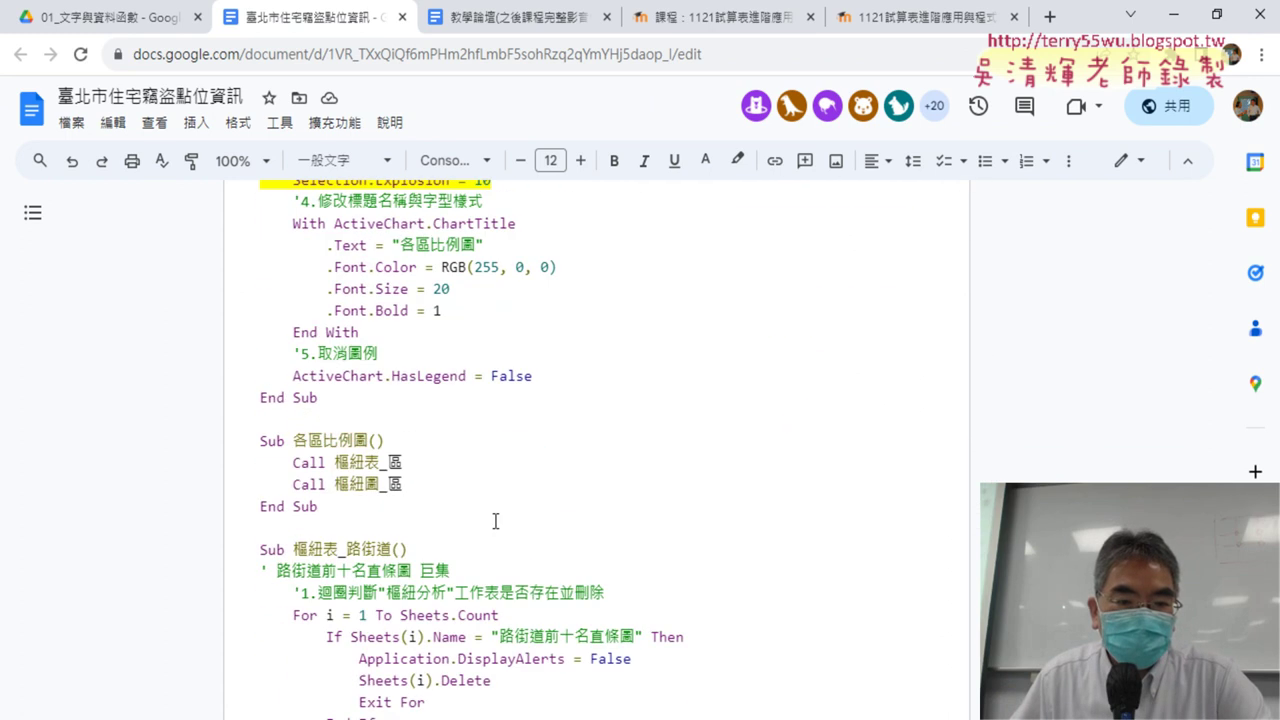
pyautogui.scroll(-2, 495, 520)
pyautogui.scroll(-2, 495, 520)
pyautogui.scroll(-3, 495, 520)
pyautogui.scroll(-4, 495, 520)
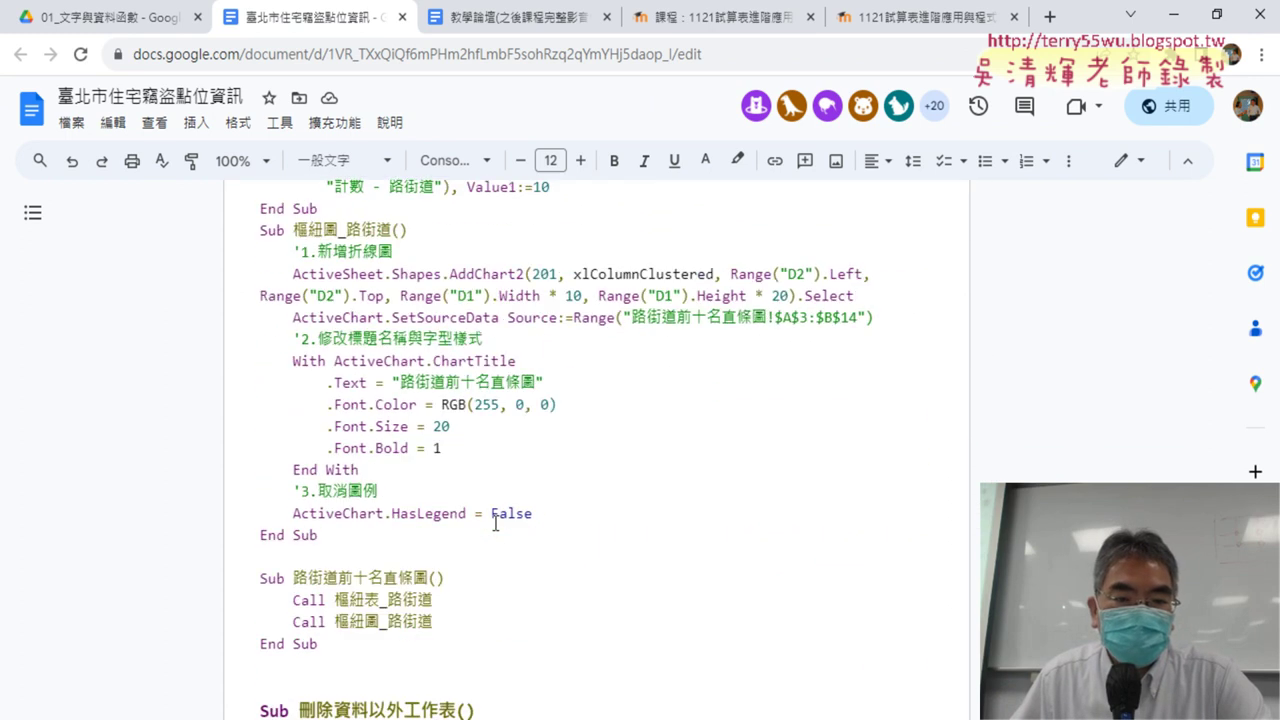
pyautogui.scroll(-2, 495, 522)
pyautogui.scroll(-2, 495, 523)
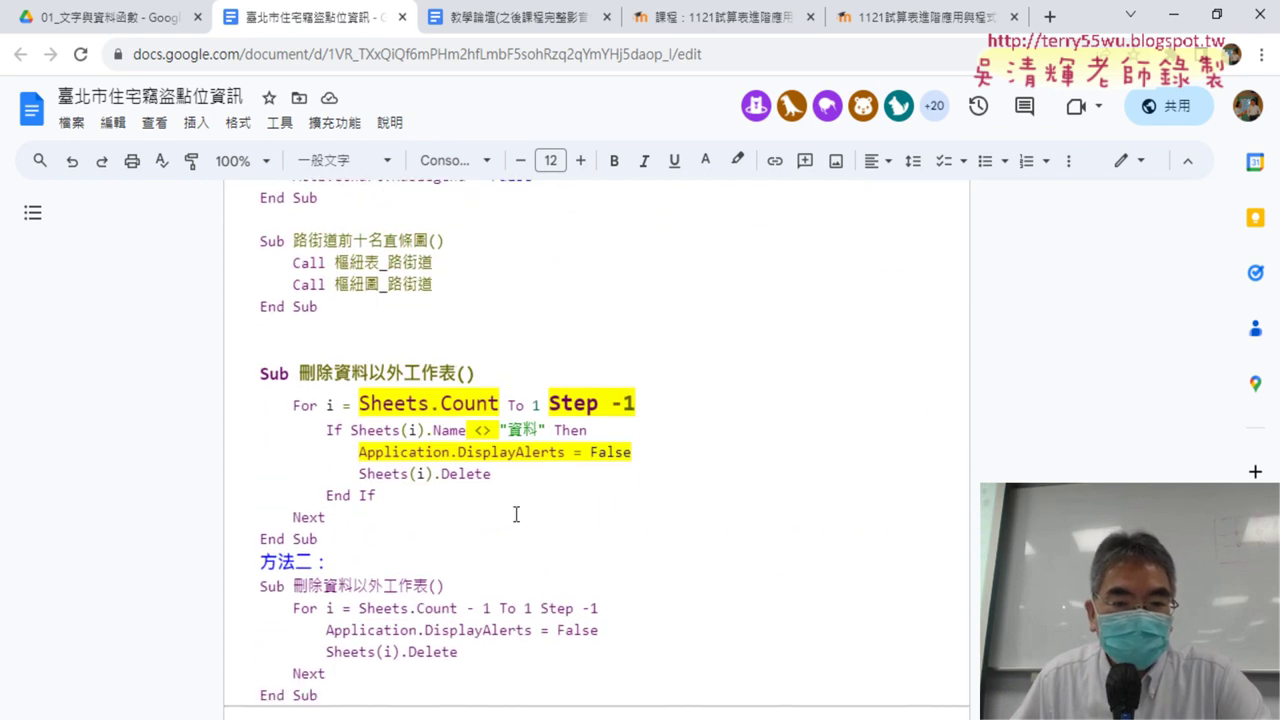
pyautogui.click(521, 385)
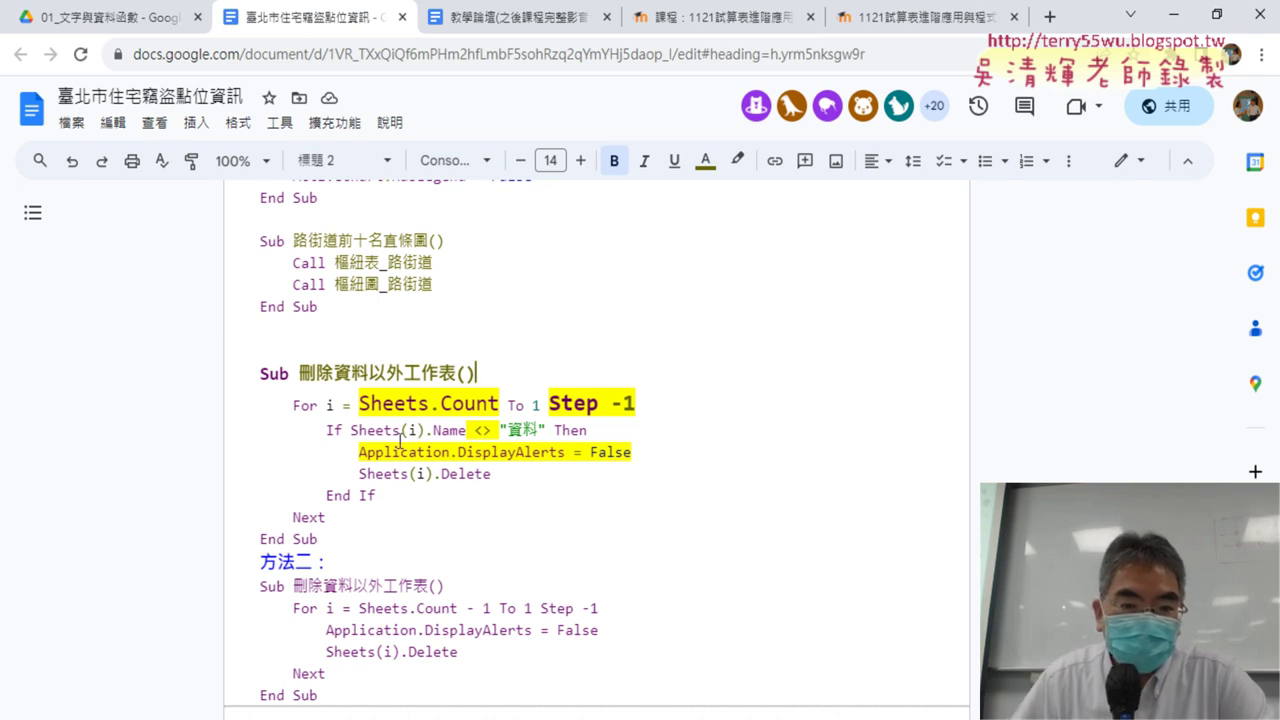
pyautogui.moveTo(360, 452); pyautogui.dragTo(641, 457)
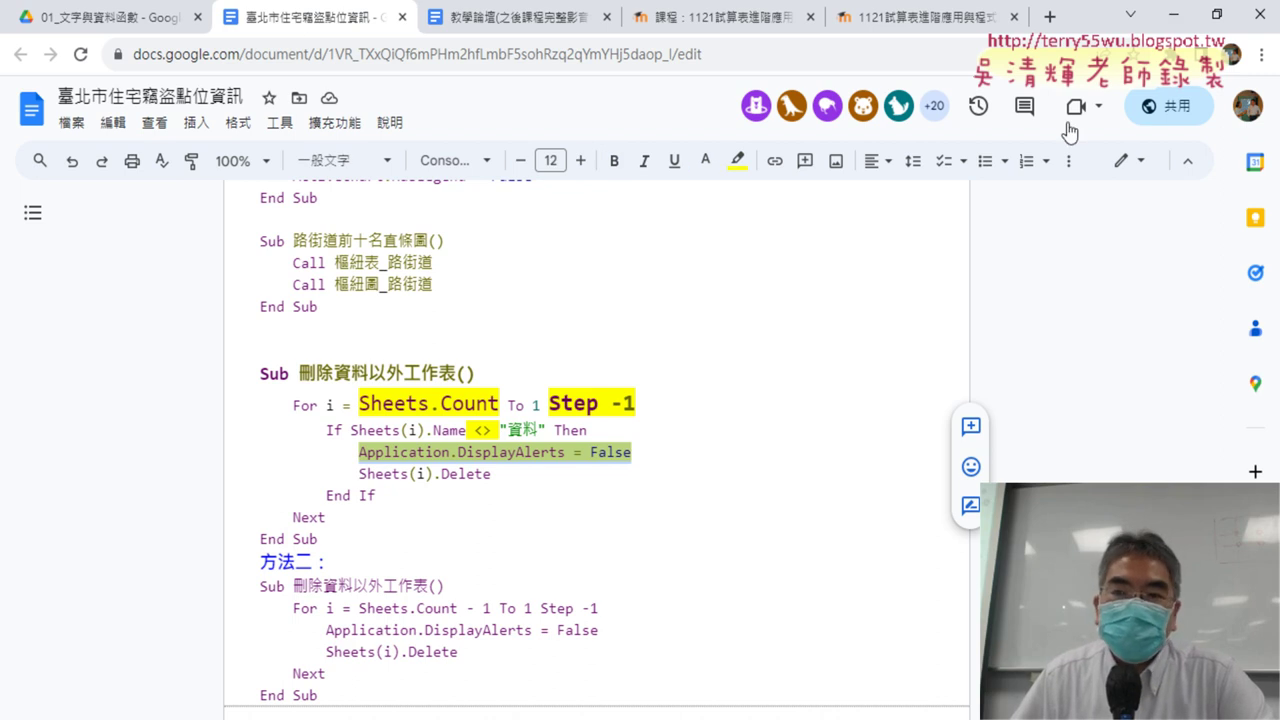
pyautogui.click(1173, 15)
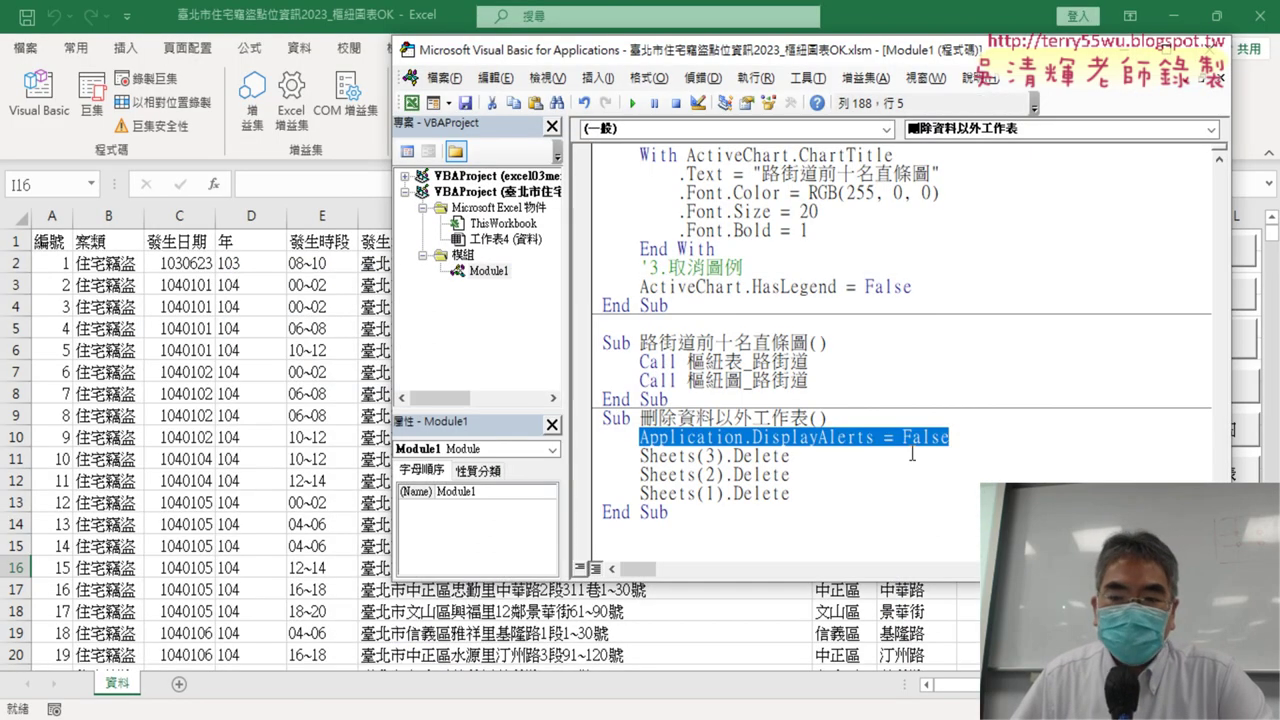
# Insert the loop header For i = 3 To 1 Step -1 below the DisplayAlerts line.
pyautogui.moveTo(790, 493); pyautogui.dragTo(602, 455)
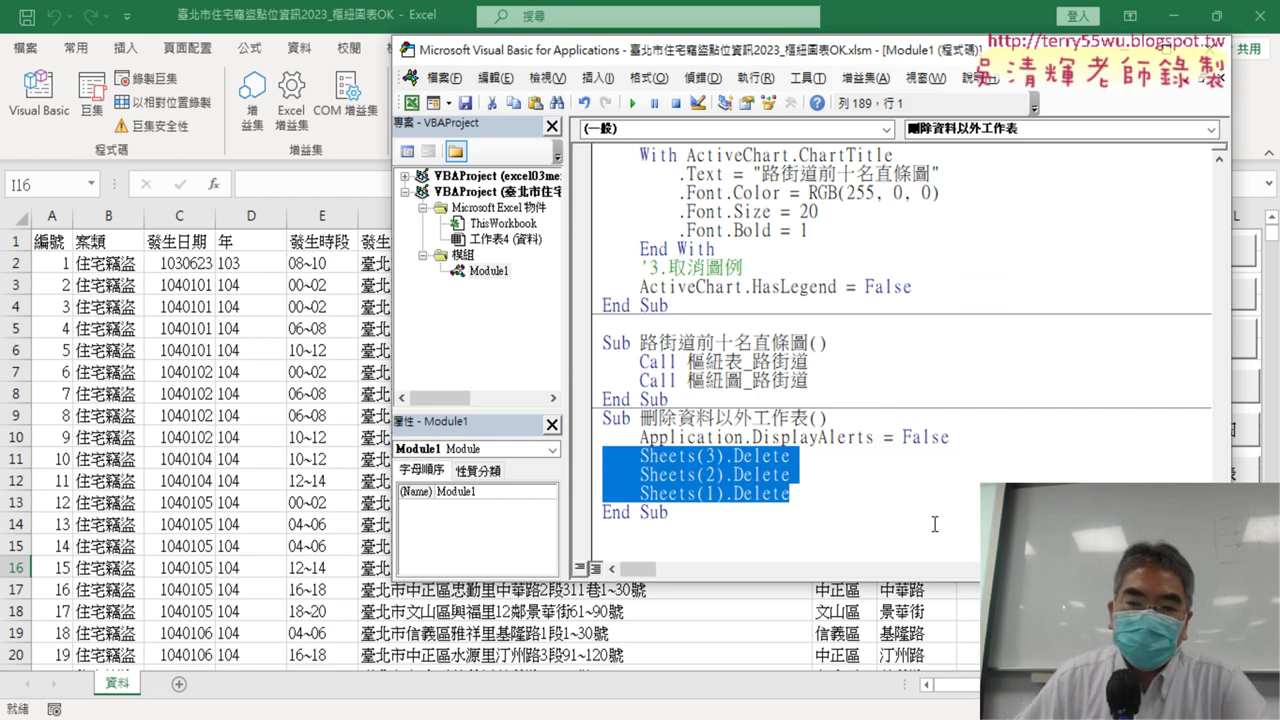
pyautogui.click(951, 437)
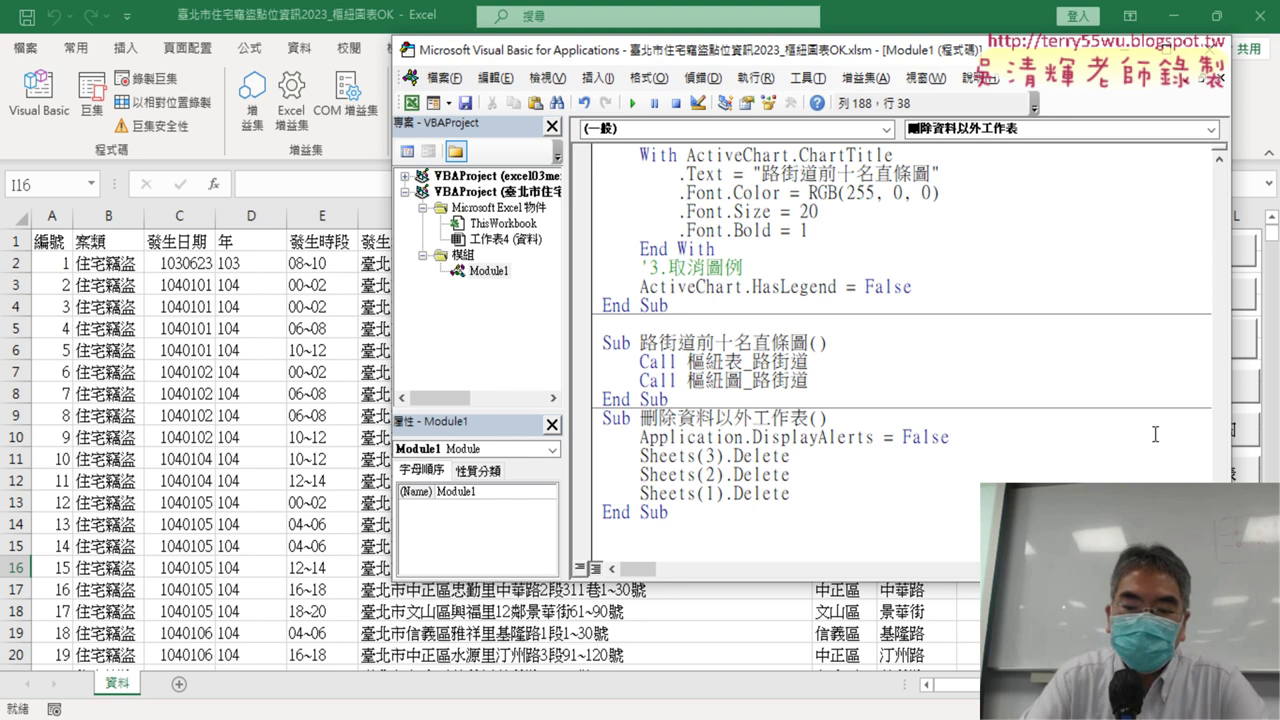
pyautogui.press('Return')
pyautogui.write('f')
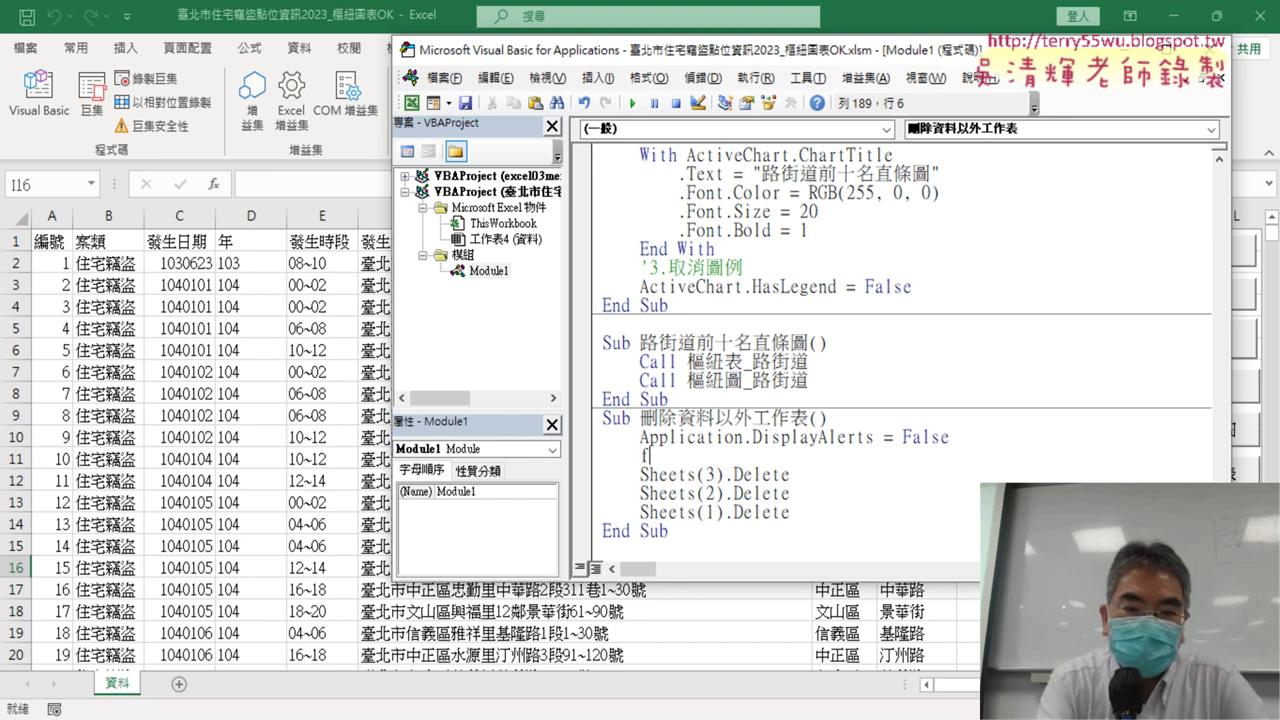
pyautogui.write('or ')
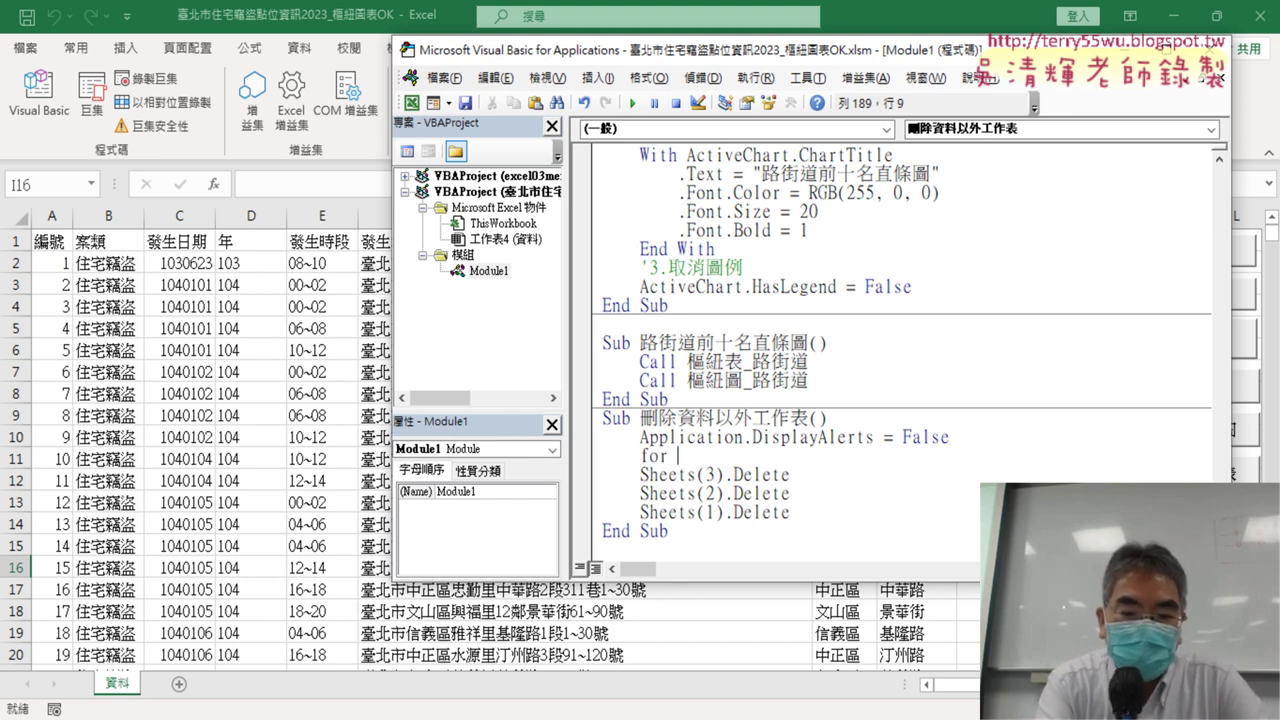
pyautogui.write('i=')
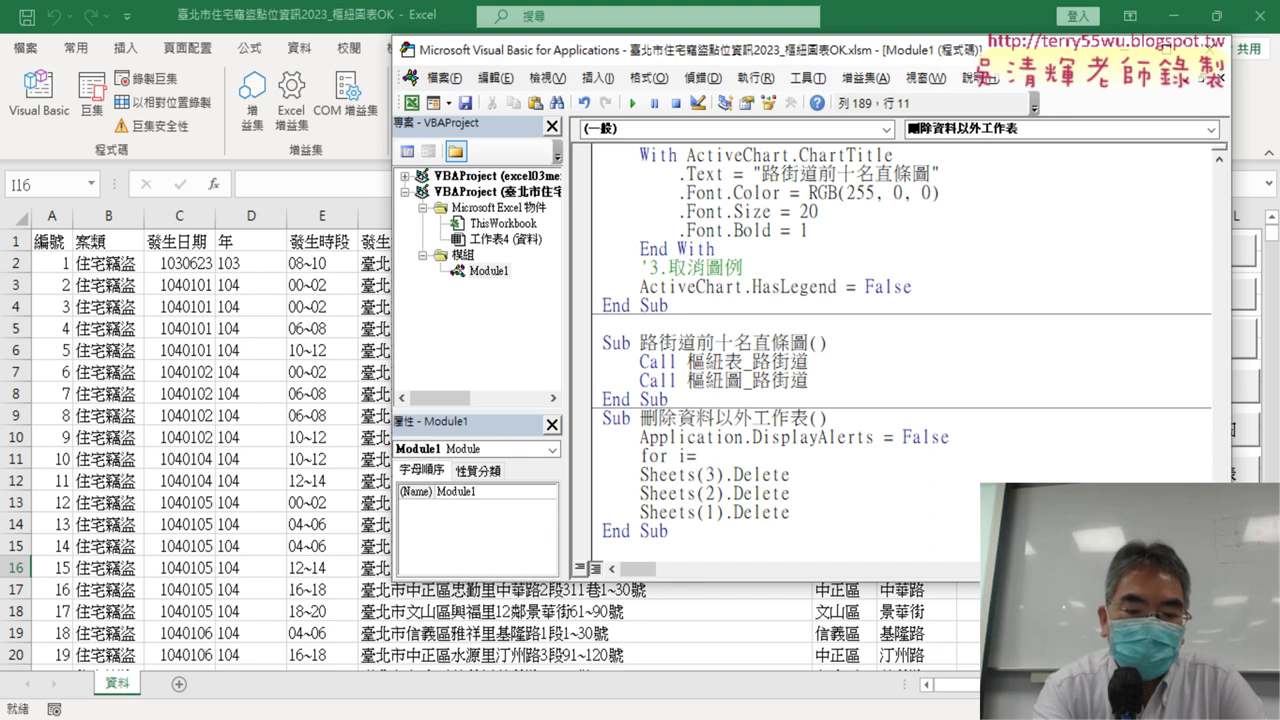
pyautogui.write('3')
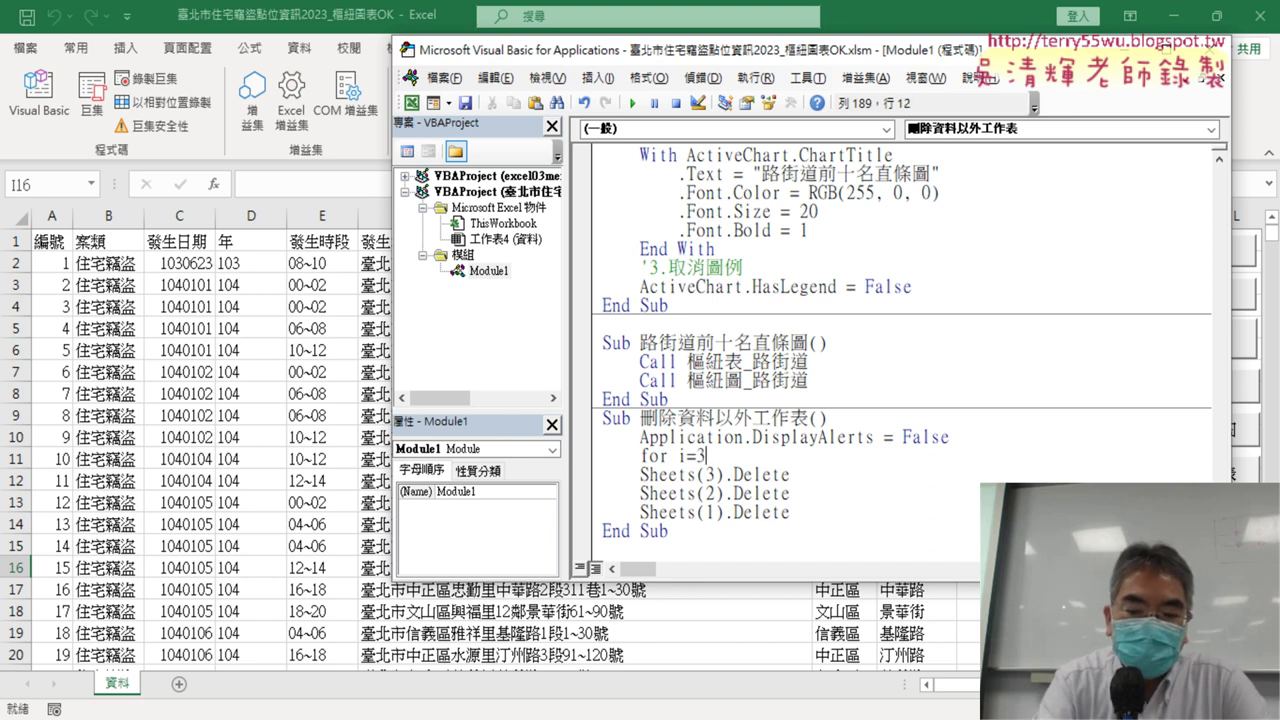
pyautogui.write(' to ')
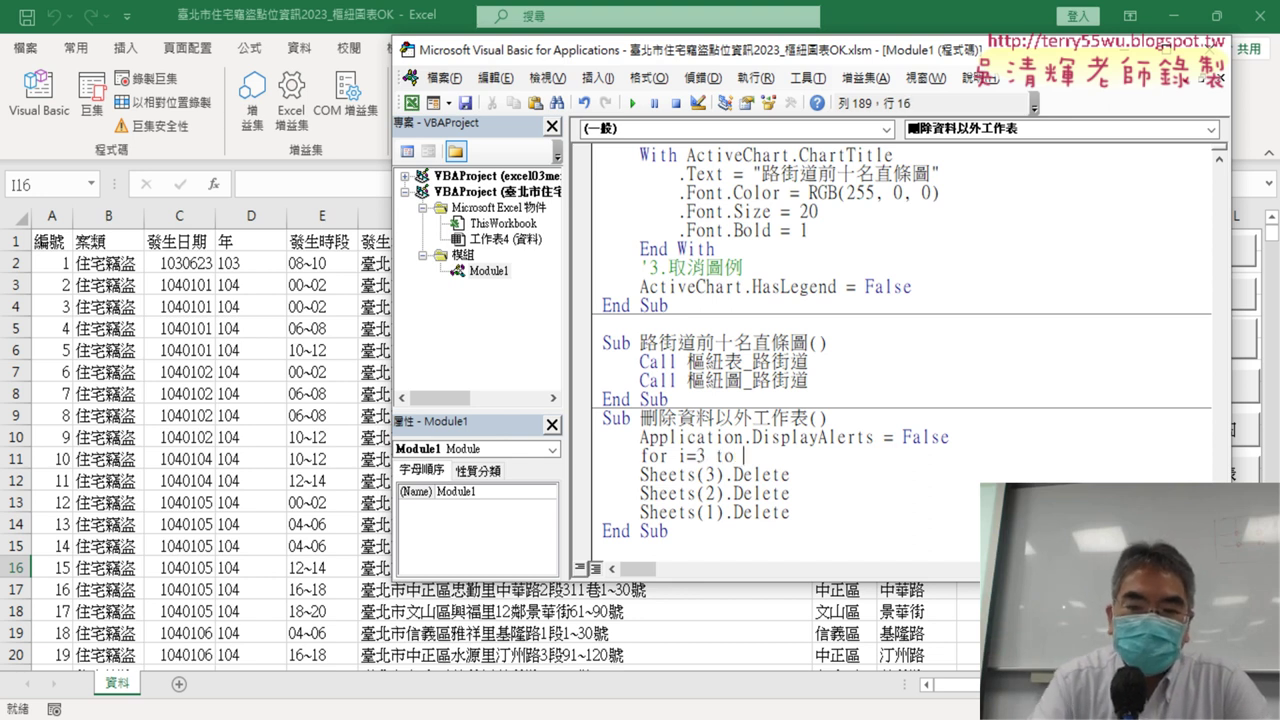
pyautogui.write('1')
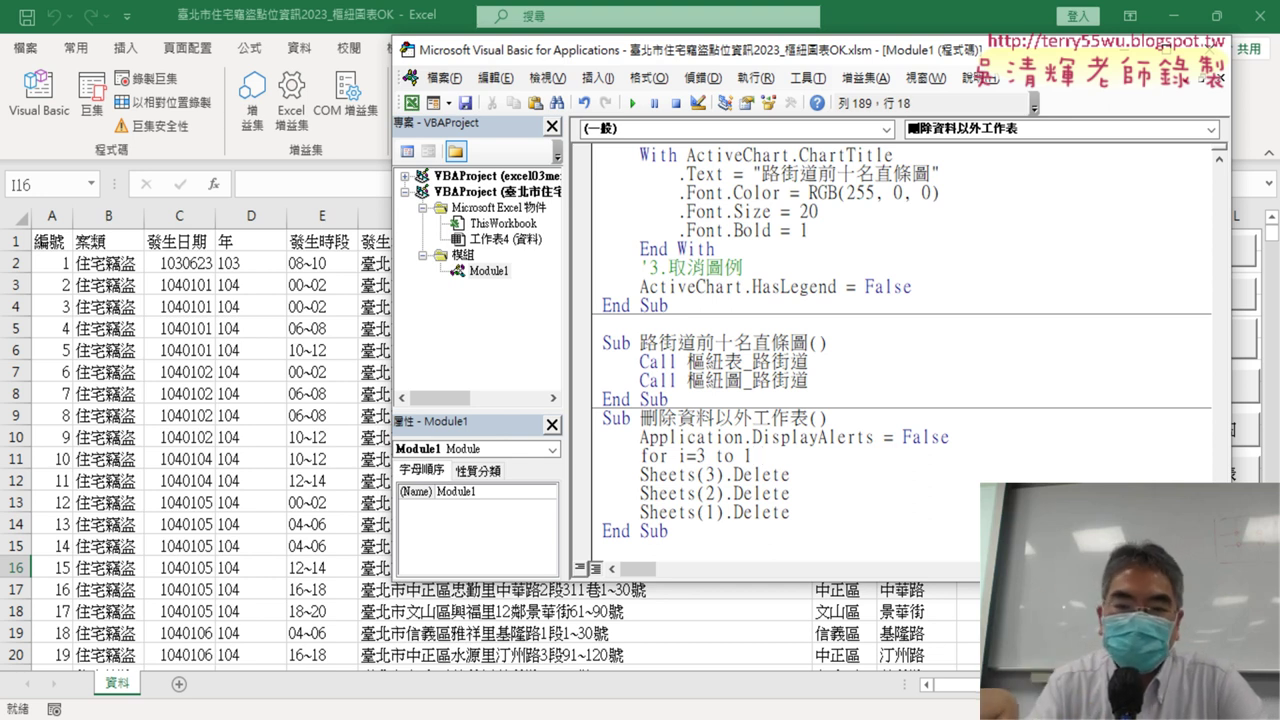
pyautogui.write('step ')
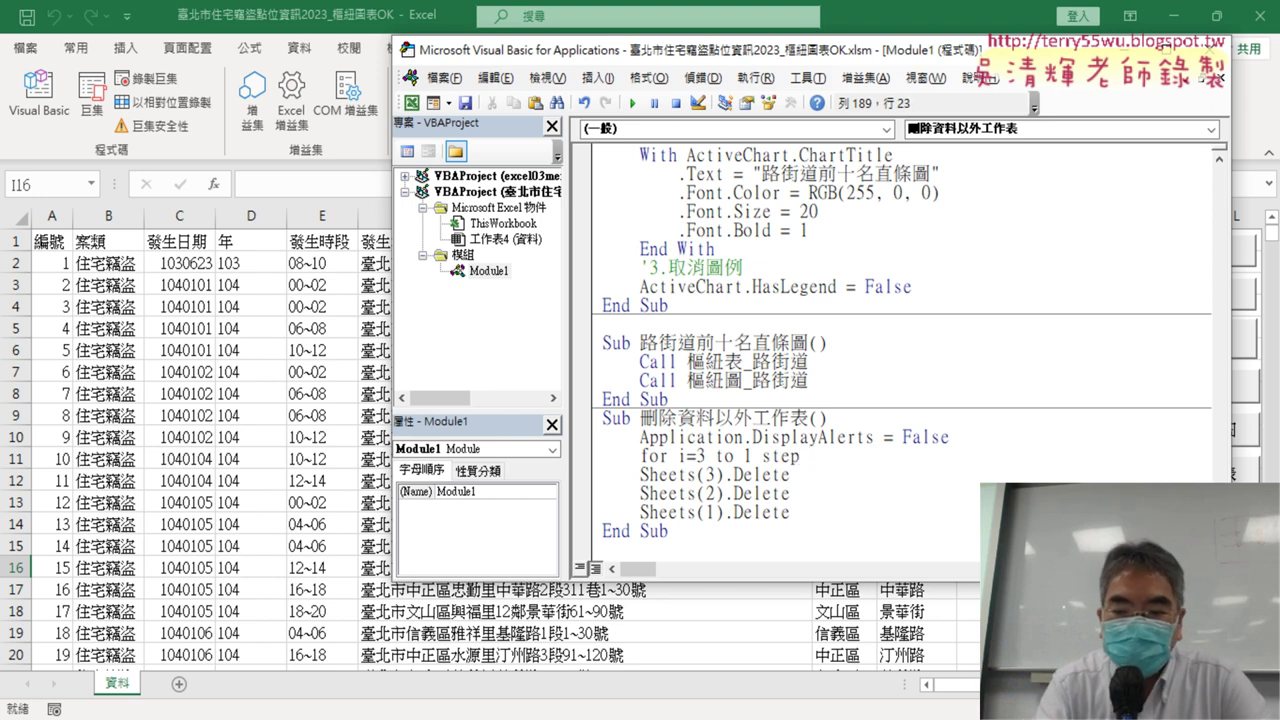
pyautogui.write('-1')
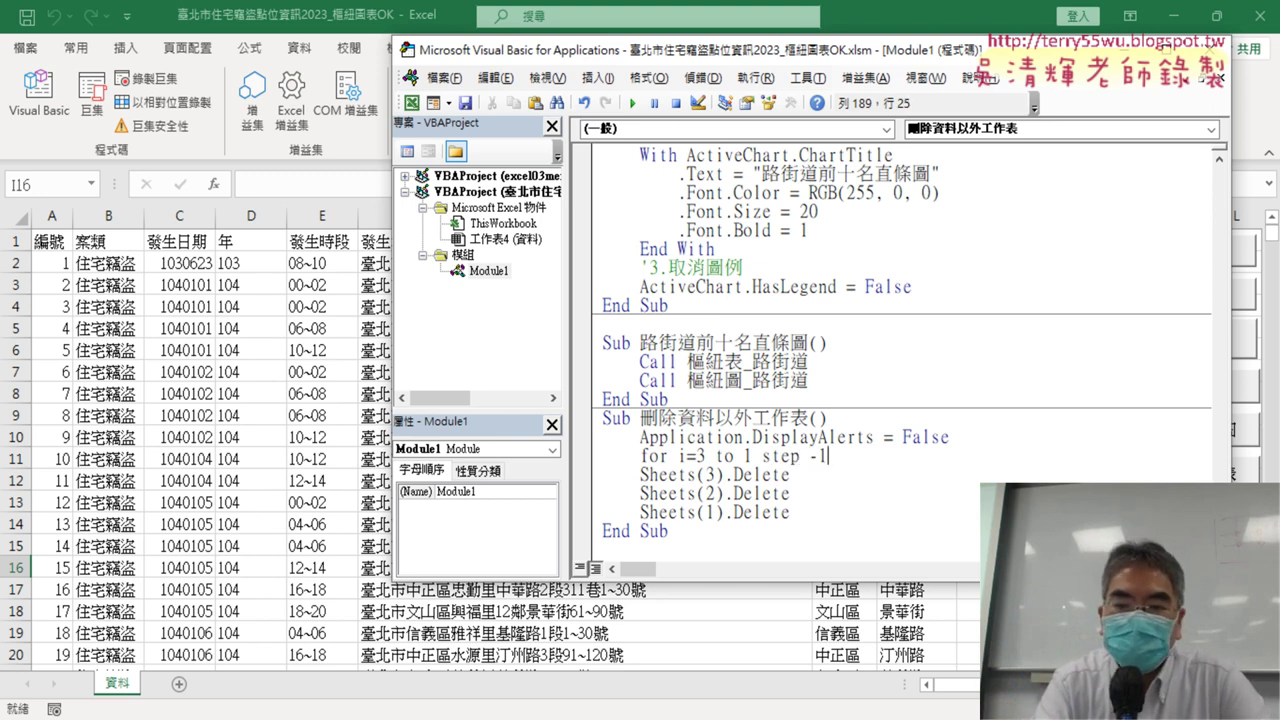
pyautogui.press('Return')
pyautogui.press('Return')
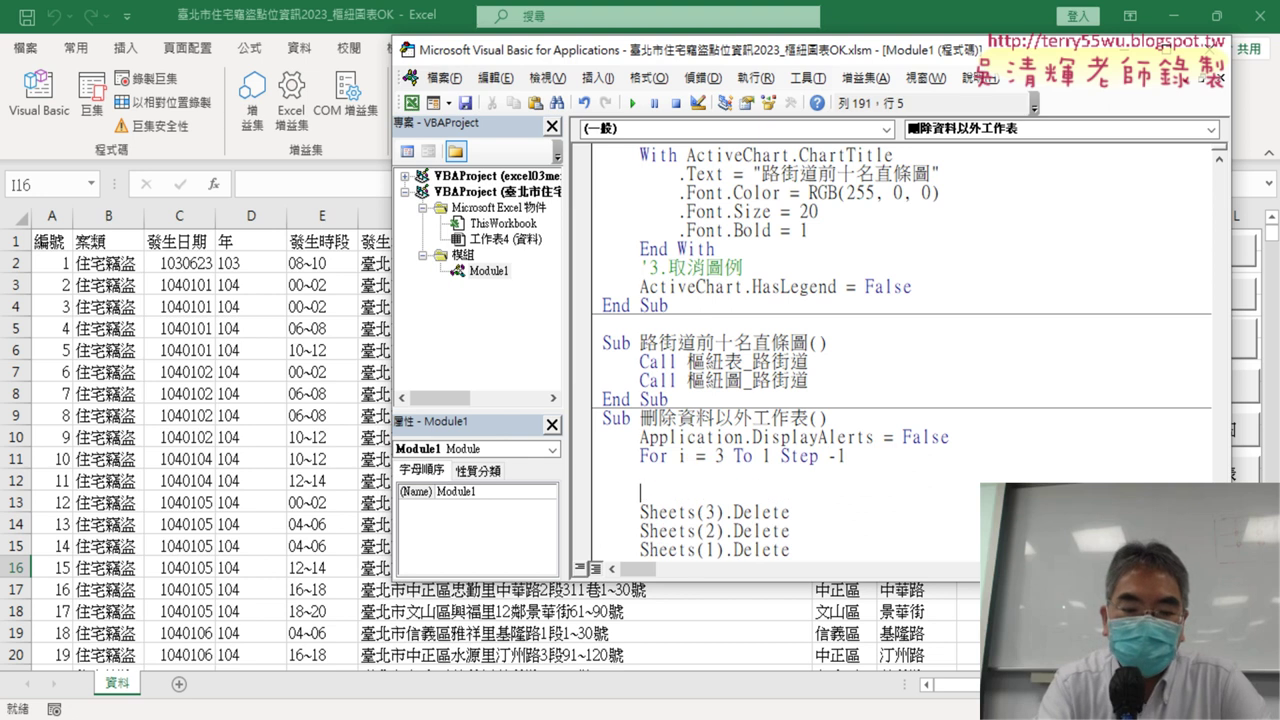
# Close the loop with Next and reduce the three deletes to one indented Sheets(i).Delete.
pyautogui.write('next')
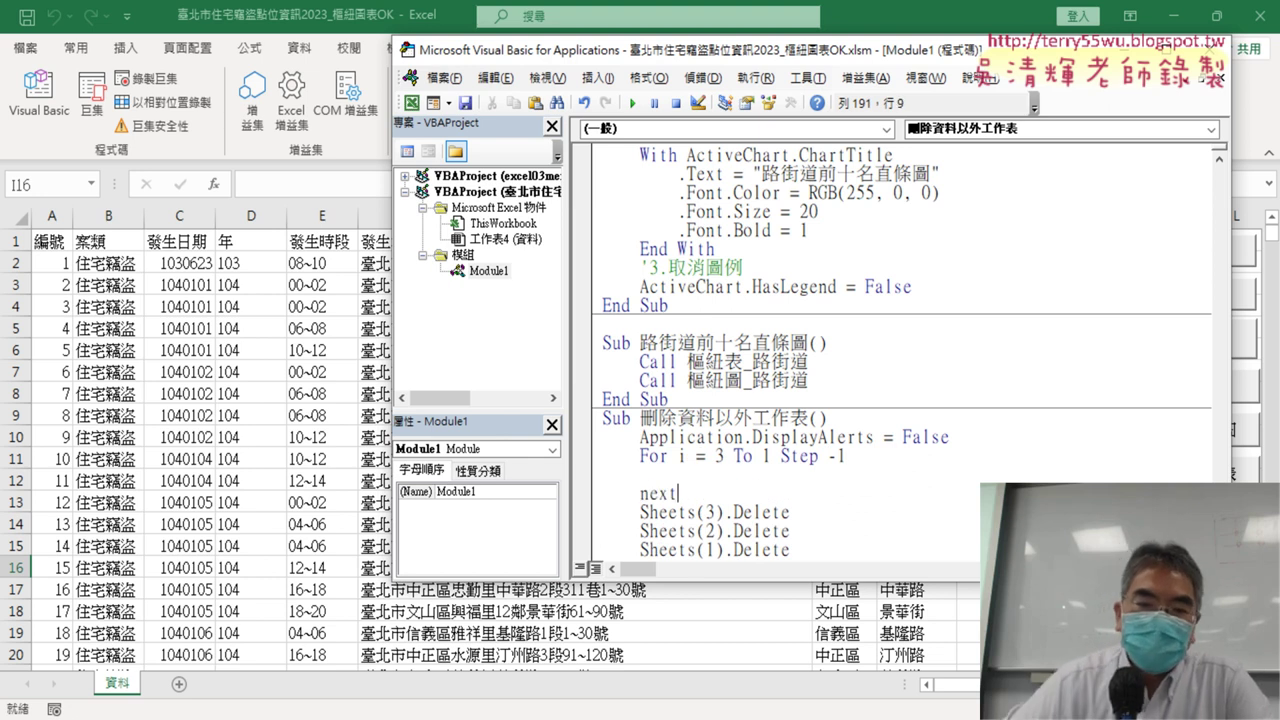
pyautogui.click(942, 414)
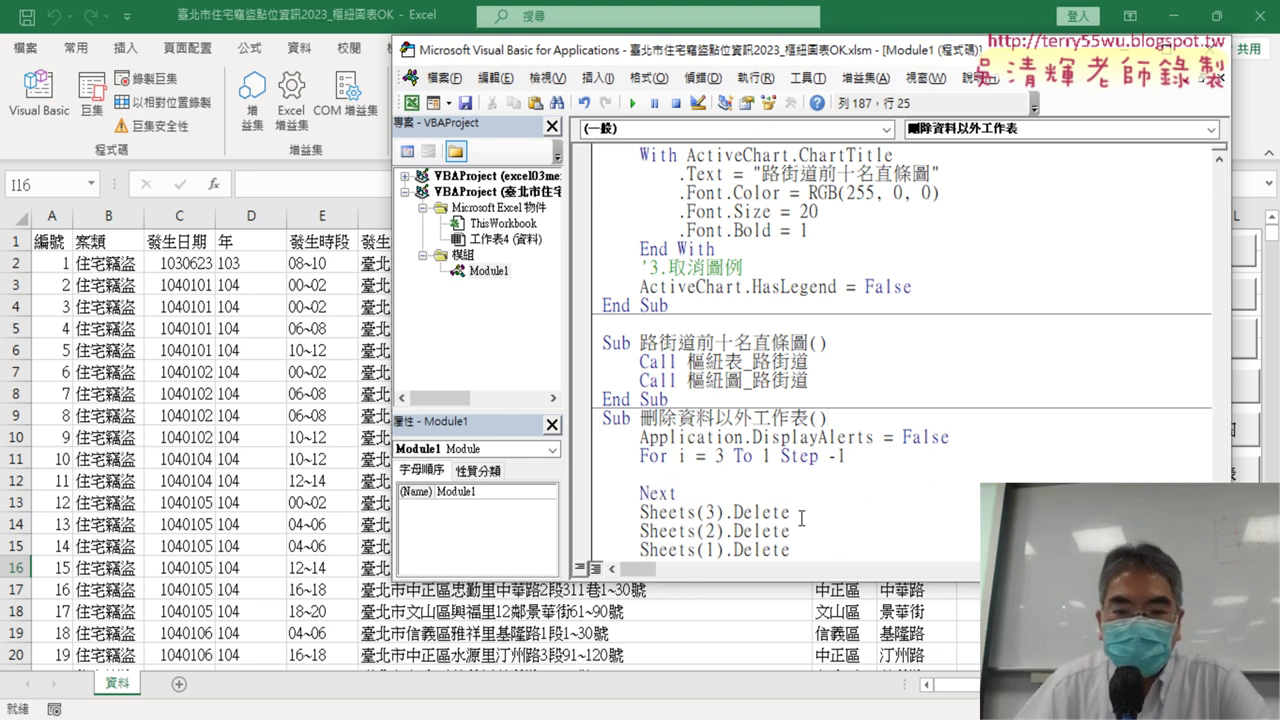
pyautogui.moveTo(801, 517)
pyautogui.mouseDown()
pyautogui.moveTo(645, 514)
pyautogui.moveTo(641, 476)
pyautogui.mouseUp()
pyautogui.press('Tab')
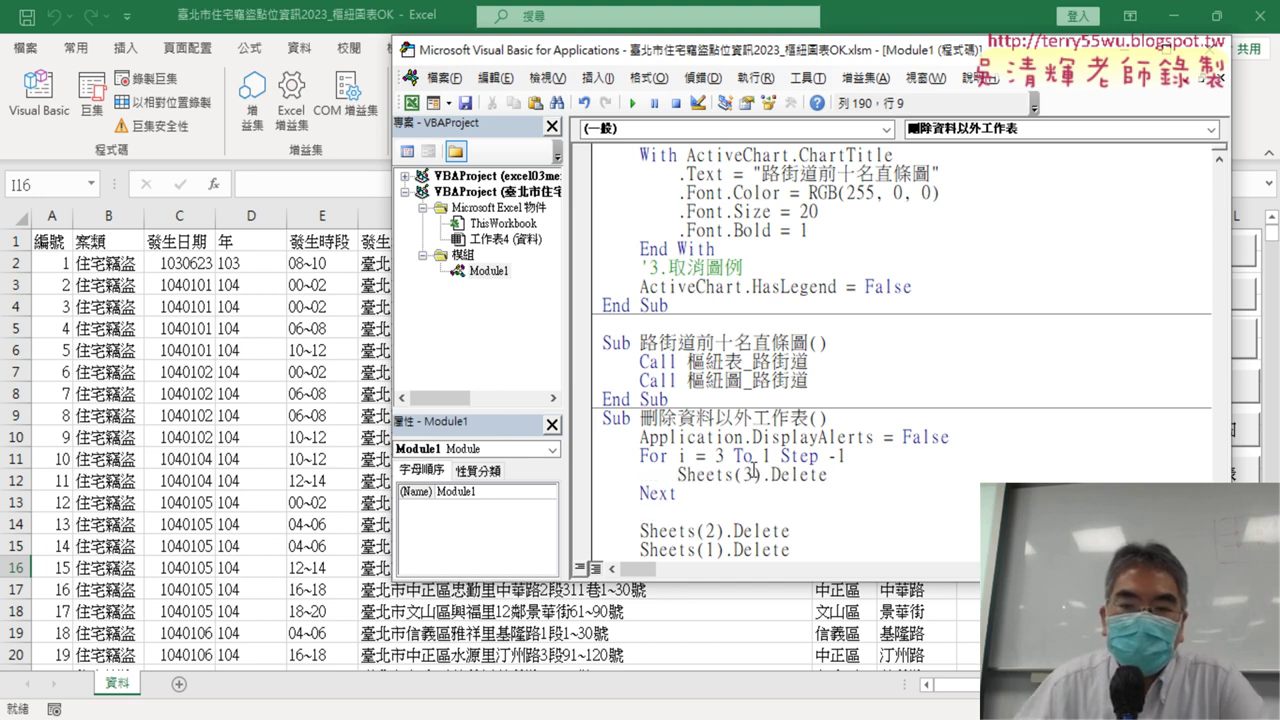
pyautogui.doubleClick(749, 475)
pyautogui.write('i')
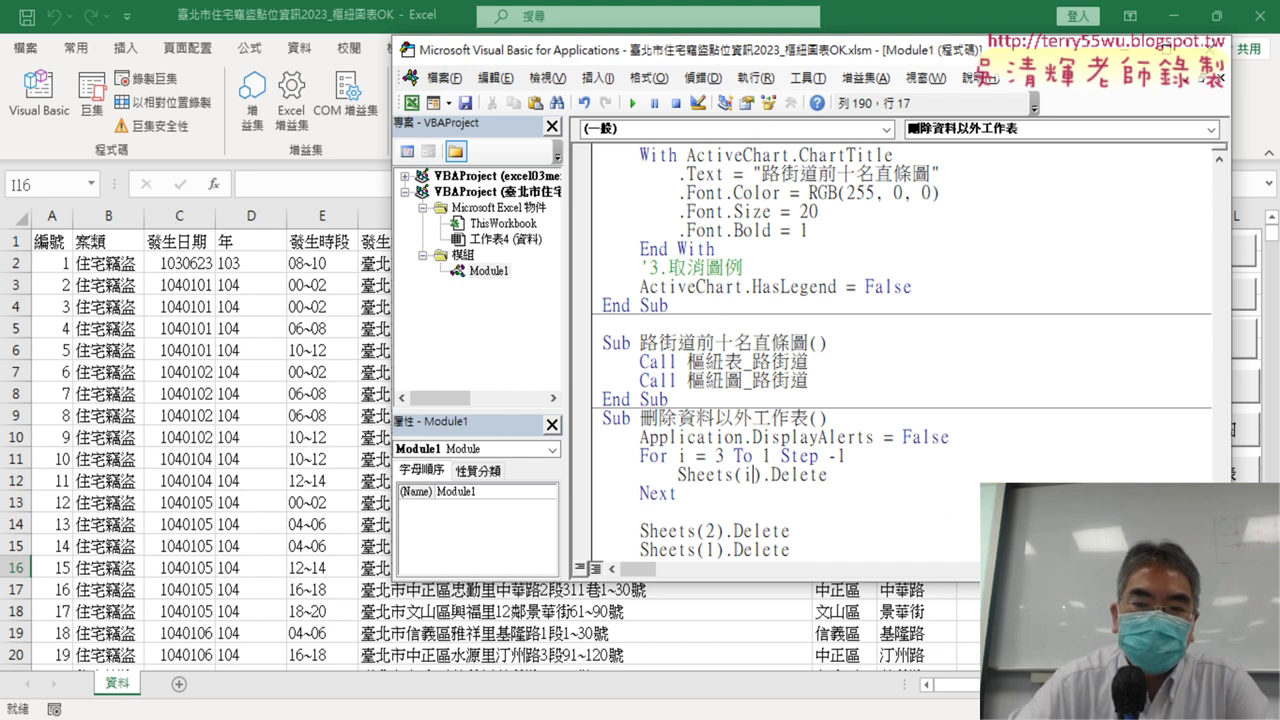
pyautogui.scroll(-1, 946, 456)
pyautogui.moveTo(845, 497)
pyautogui.mouseDown()
pyautogui.moveTo(648, 493)
pyautogui.moveTo(603, 456)
pyautogui.mouseUp()
pyautogui.press('Delete')
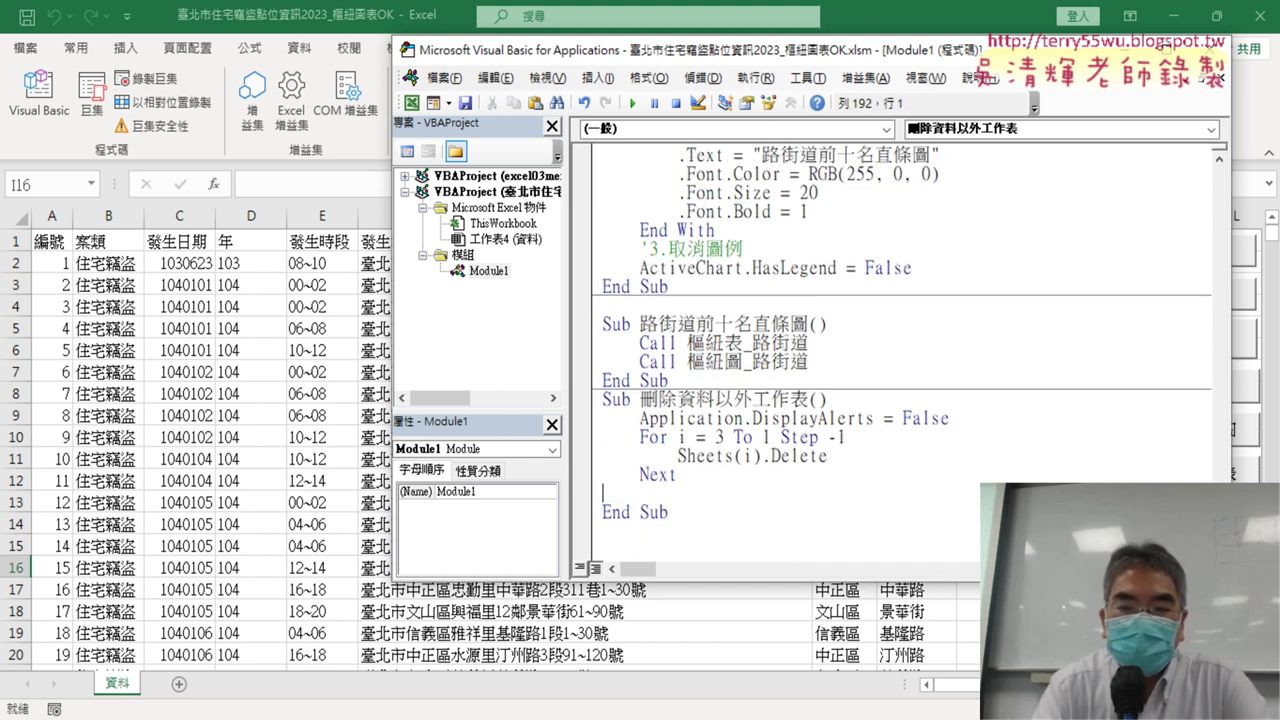
pyautogui.press('BackSpace')
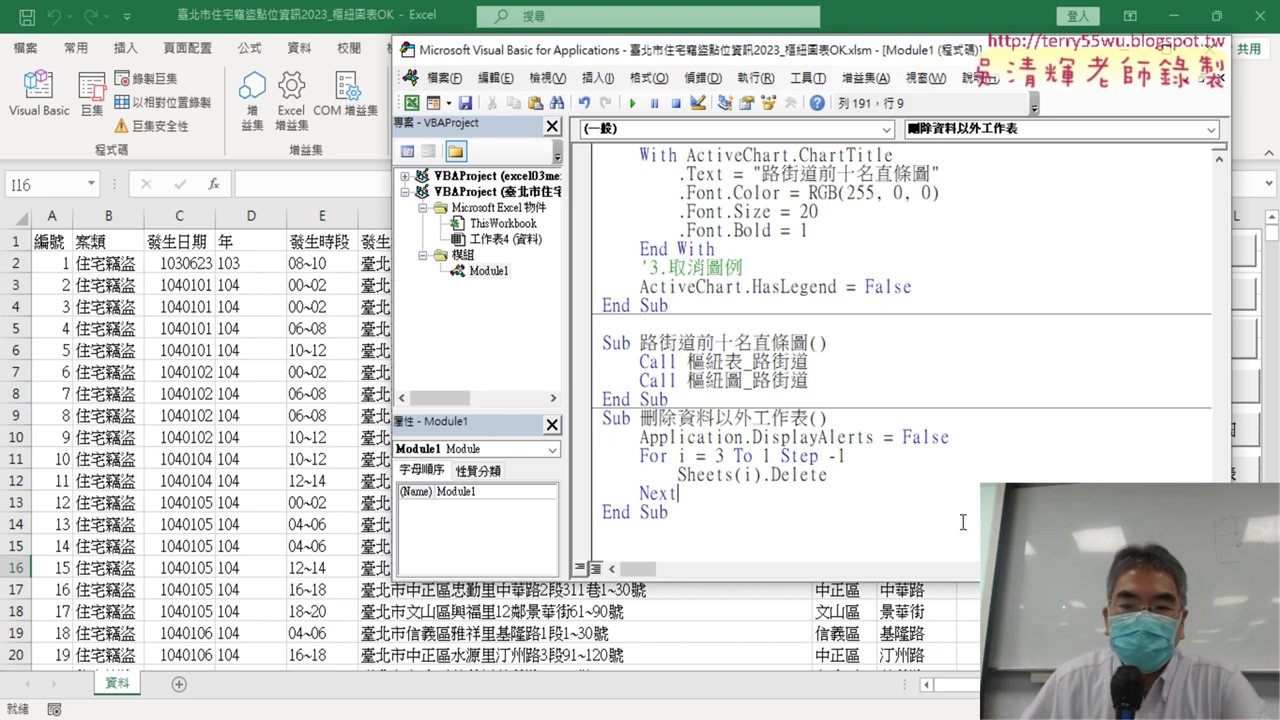
# Highlight the Sheets(i).Delete body, the 3 To 1 range and Step -1 to explain the countdown.
pyautogui.moveTo(835, 474); pyautogui.dragTo(893, 465)
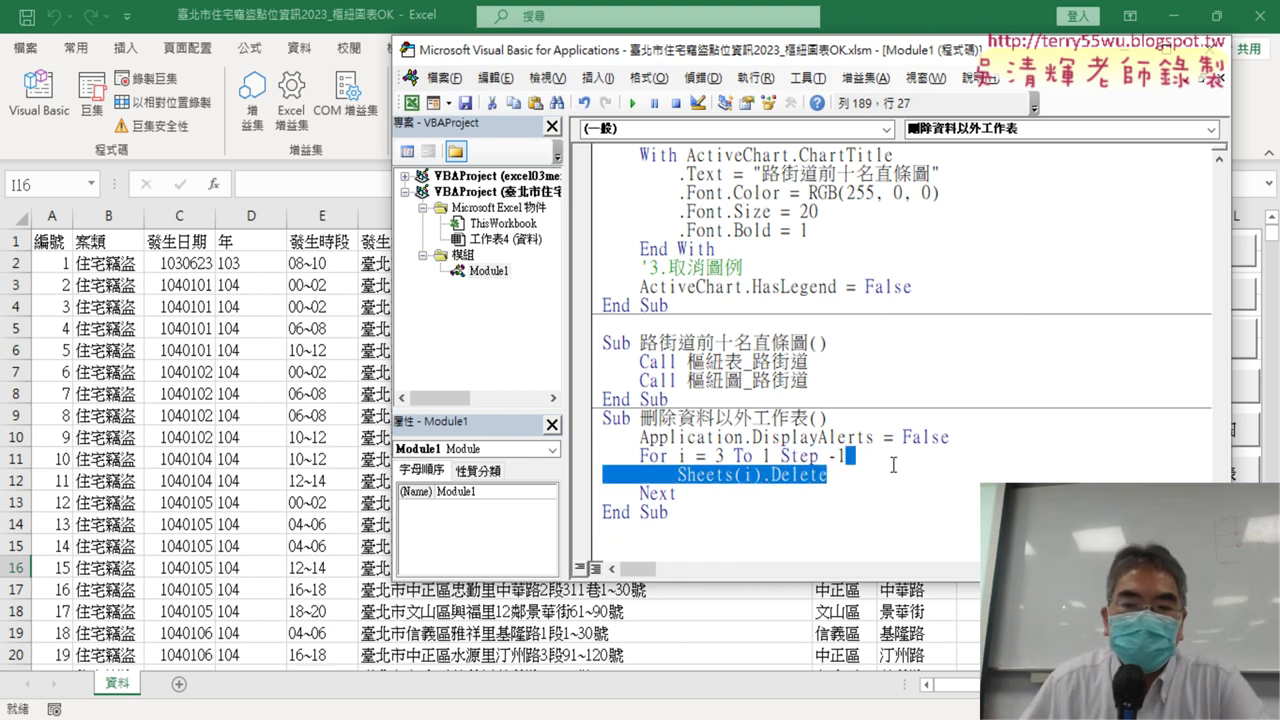
pyautogui.moveTo(639, 456); pyautogui.dragTo(775, 458)
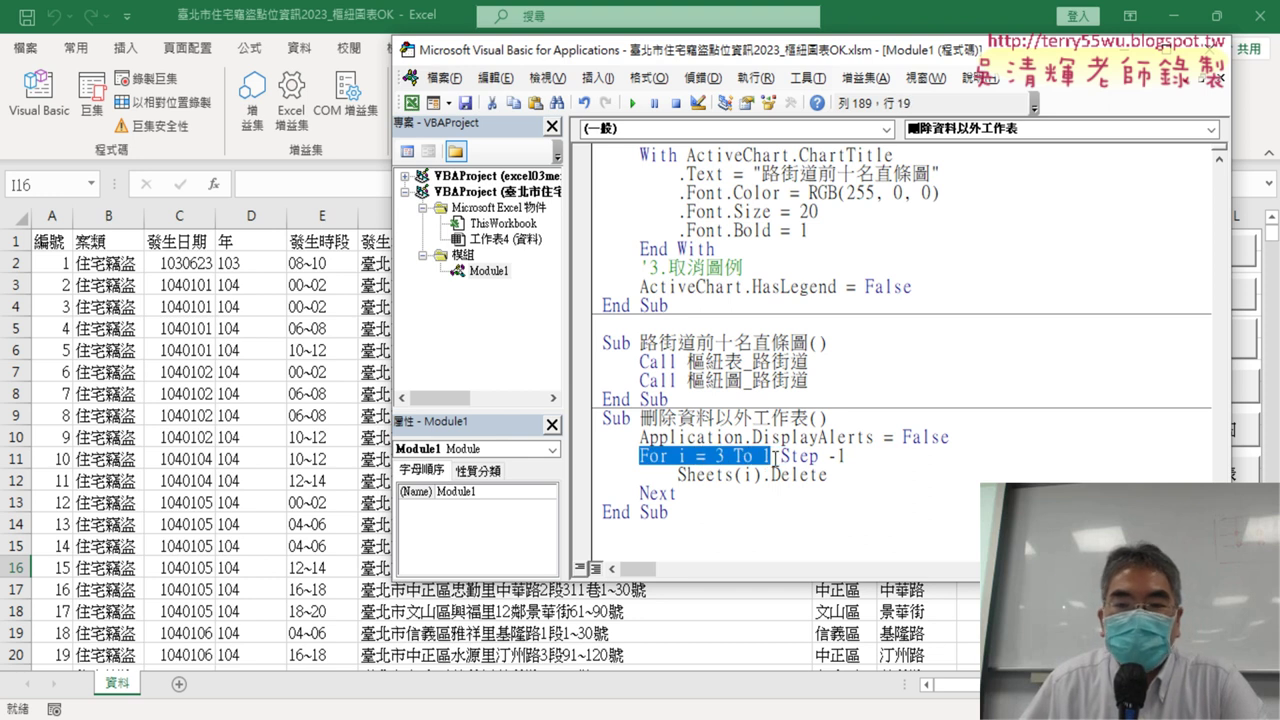
pyautogui.click(805, 456)
pyautogui.moveTo(846, 456); pyautogui.dragTo(724, 456)
pyautogui.click(717, 475)
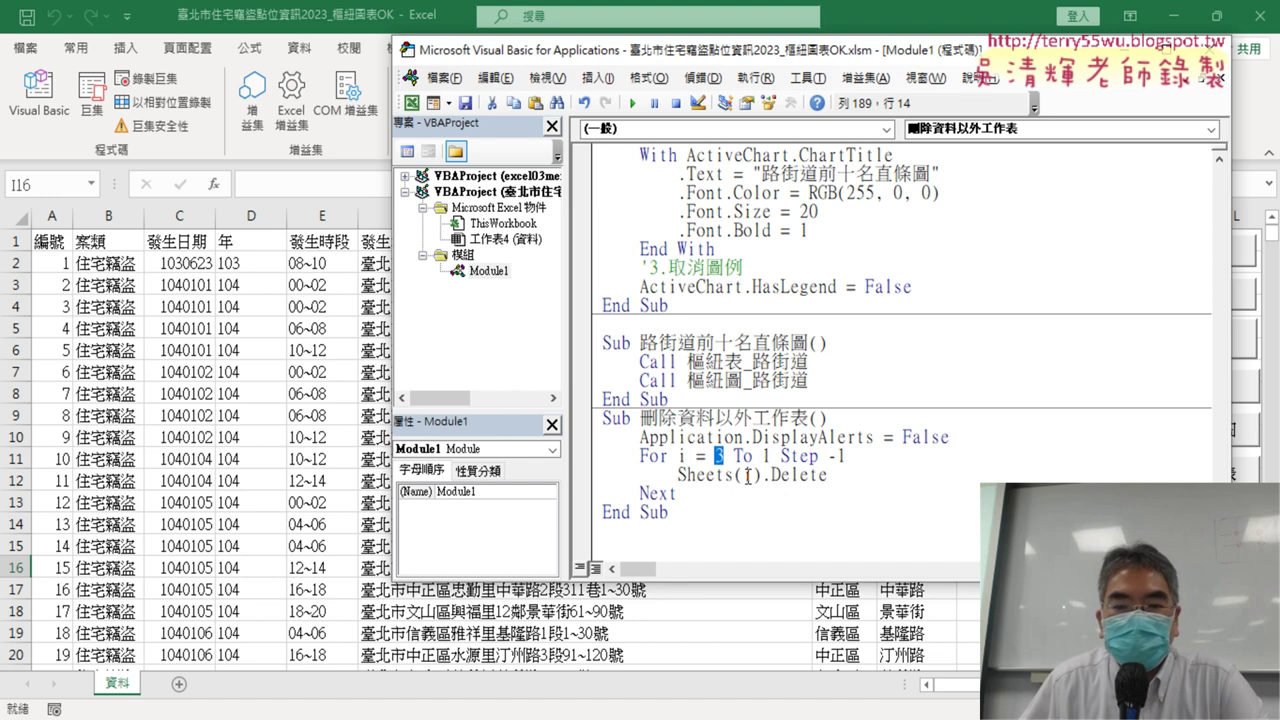
pyautogui.moveTo(850, 477); pyautogui.dragTo(679, 477)
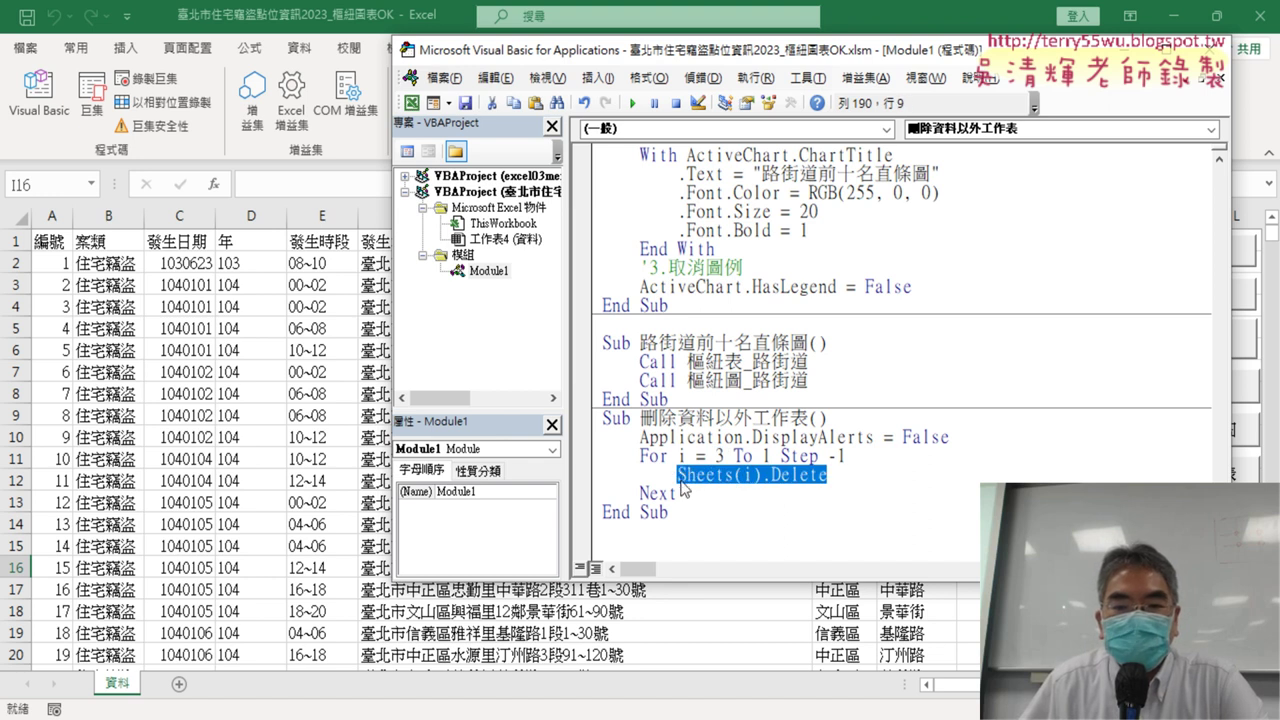
pyautogui.moveTo(847, 456); pyautogui.dragTo(789, 456)
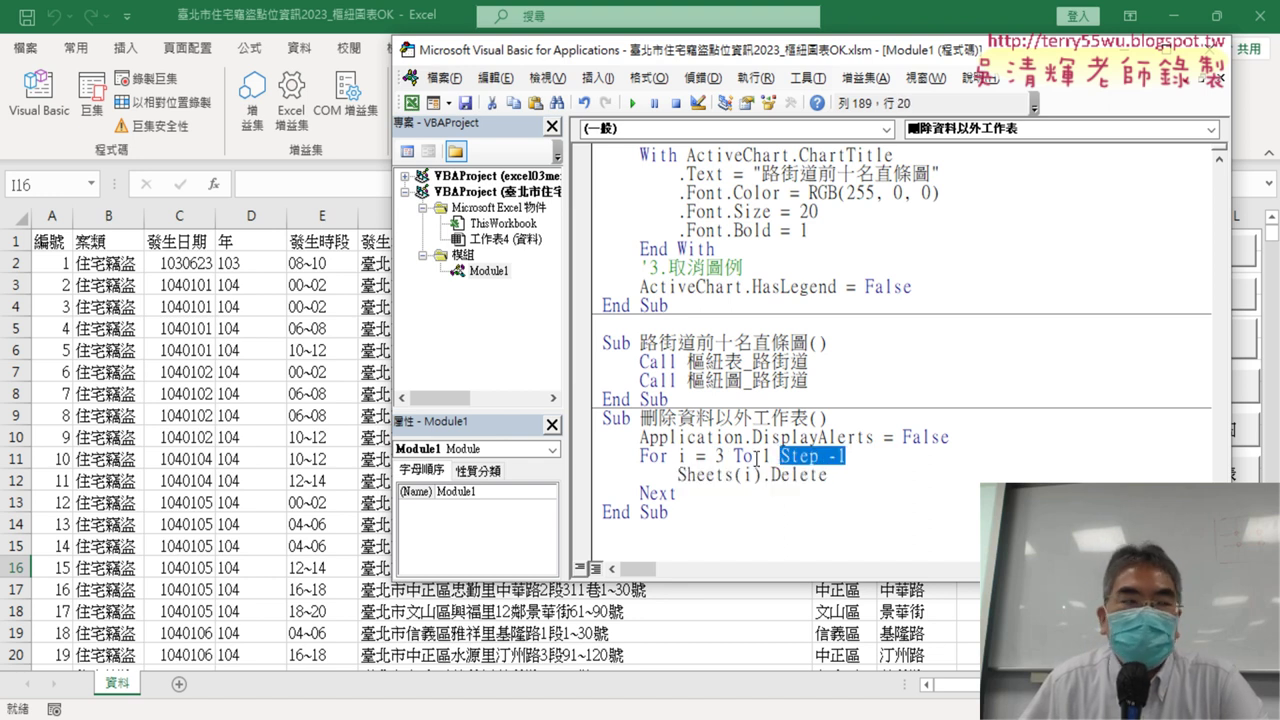
# Clear the highlight and put the caret at the end of the For i = 3 To 1 Step -1 line.
pyautogui.click(836, 475)
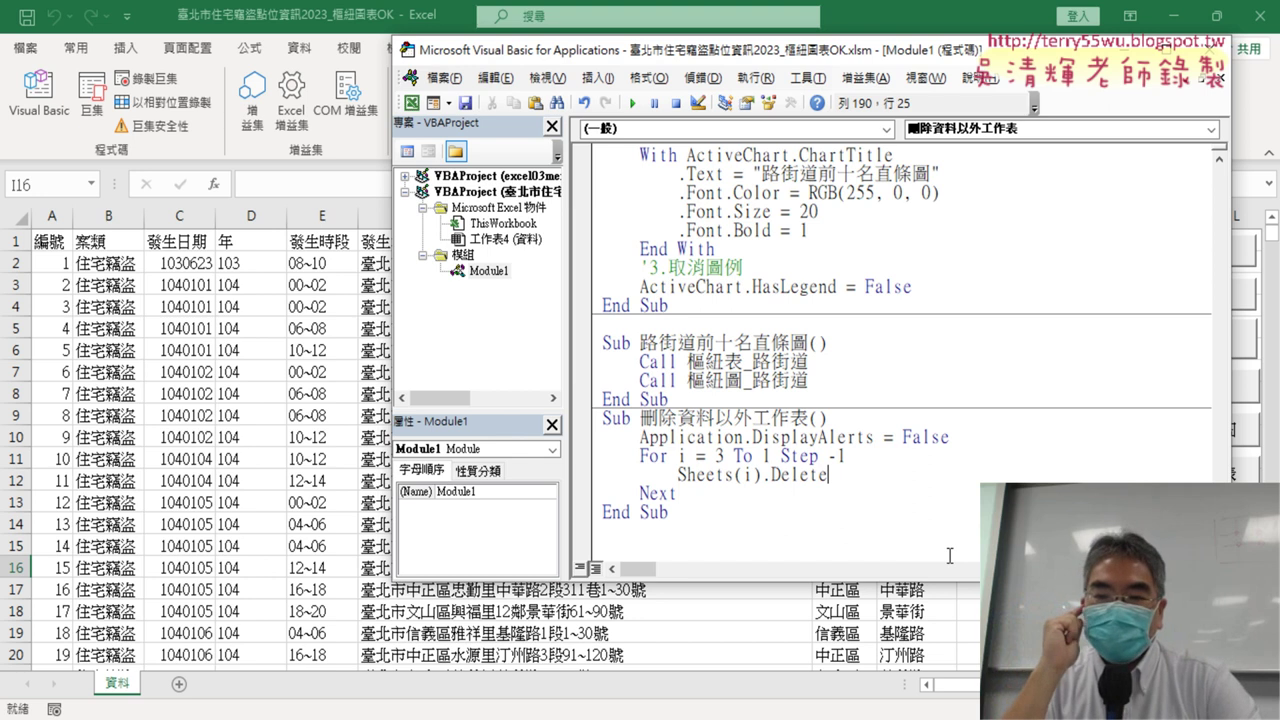
pyautogui.click(868, 457)
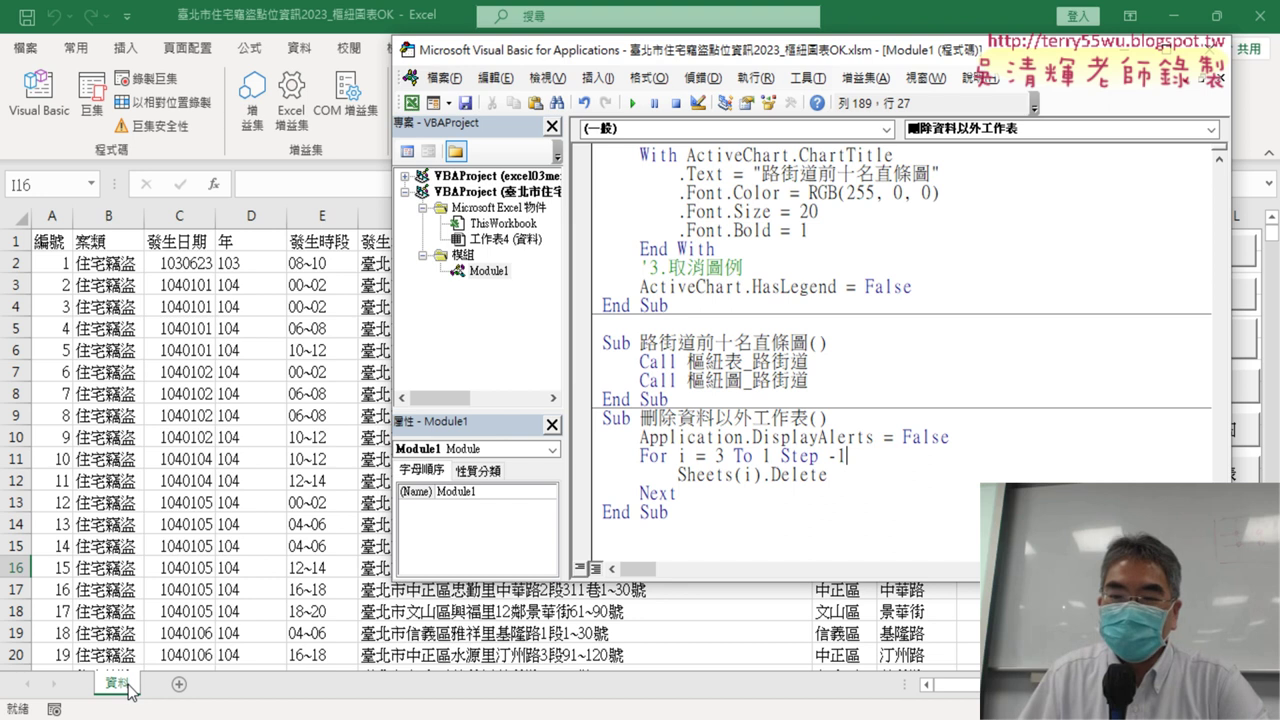
# Write an If Sheets(i).Name "資料" Then condition line above Sheets(i).Delete.
pyautogui.press('Return')
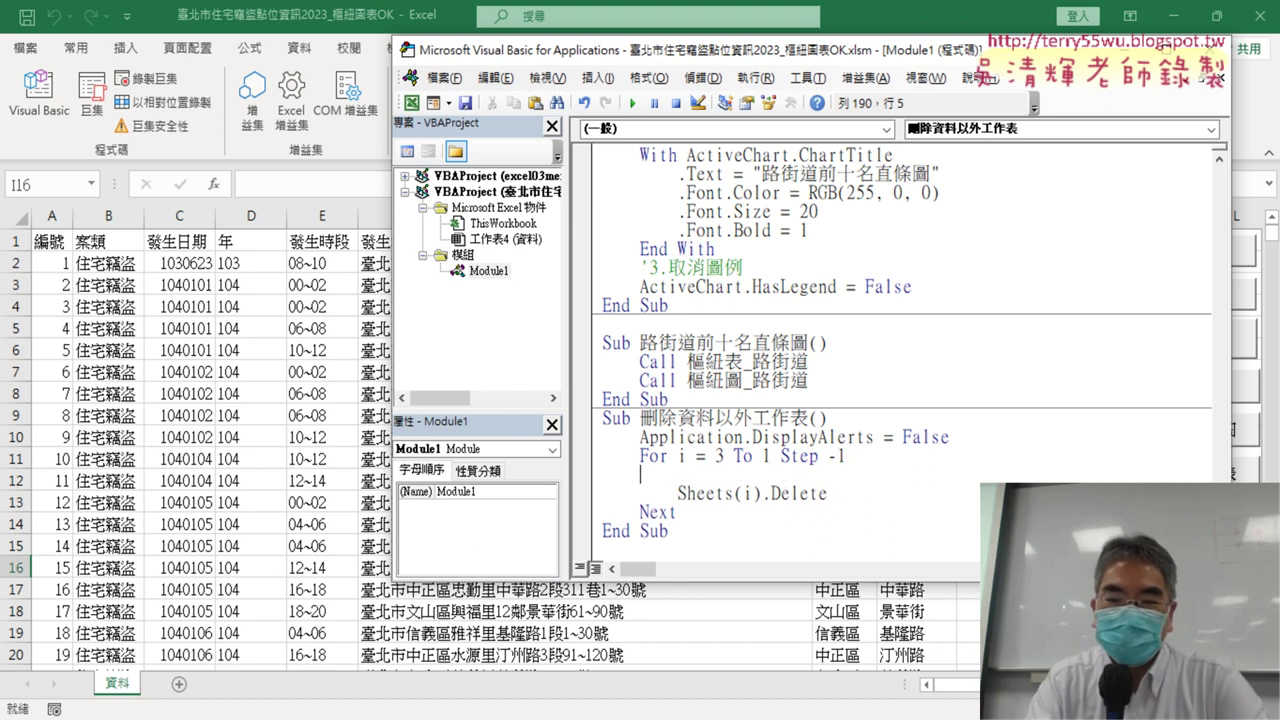
pyautogui.press('Tab')
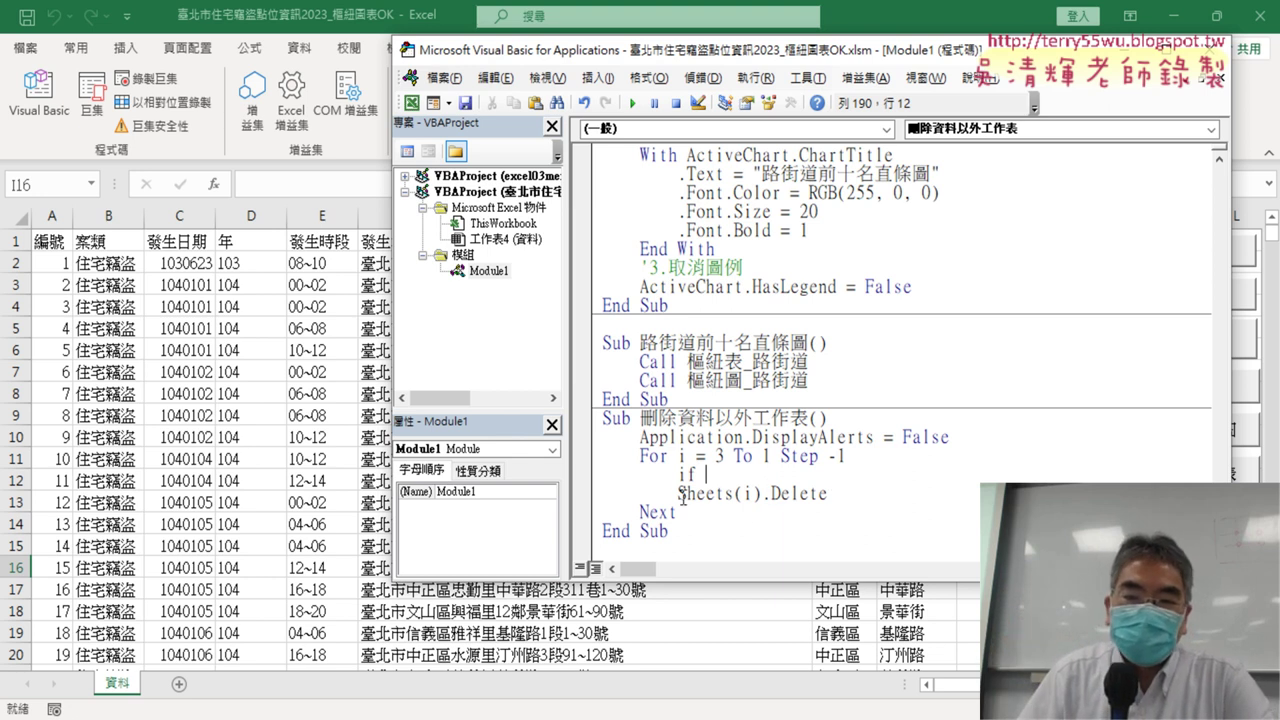
pyautogui.click(679, 493)
pyautogui.press('Return')
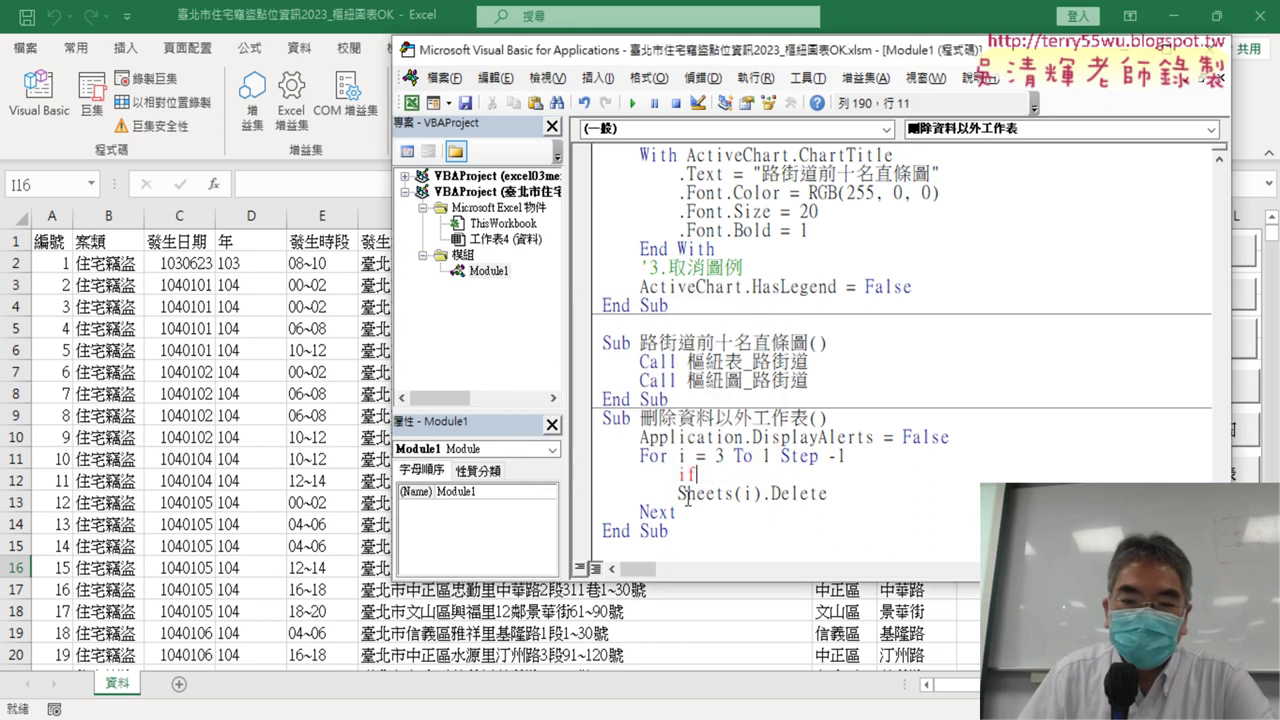
pyautogui.moveTo(679, 493)
pyautogui.mouseDown()
pyautogui.moveTo(757, 496)
pyautogui.moveTo(697, 475)
pyautogui.mouseUp()
pyautogui.write('Sheets(i)')
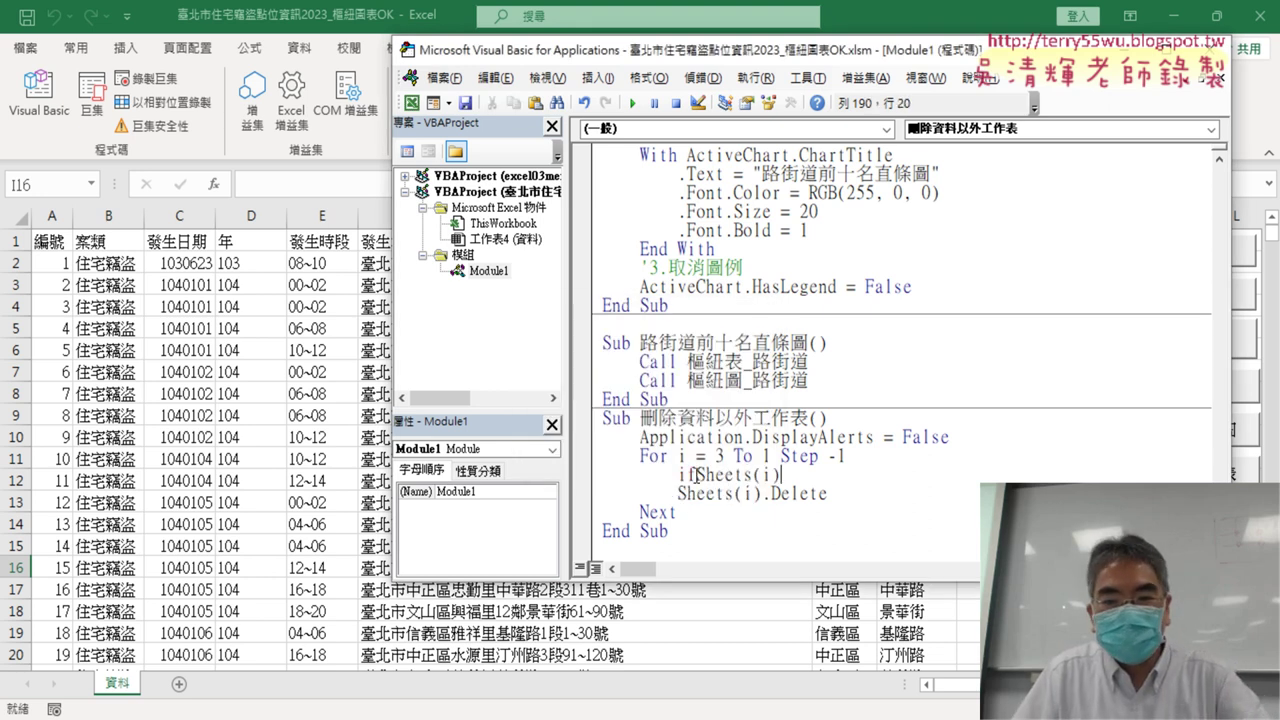
pyautogui.press('End')
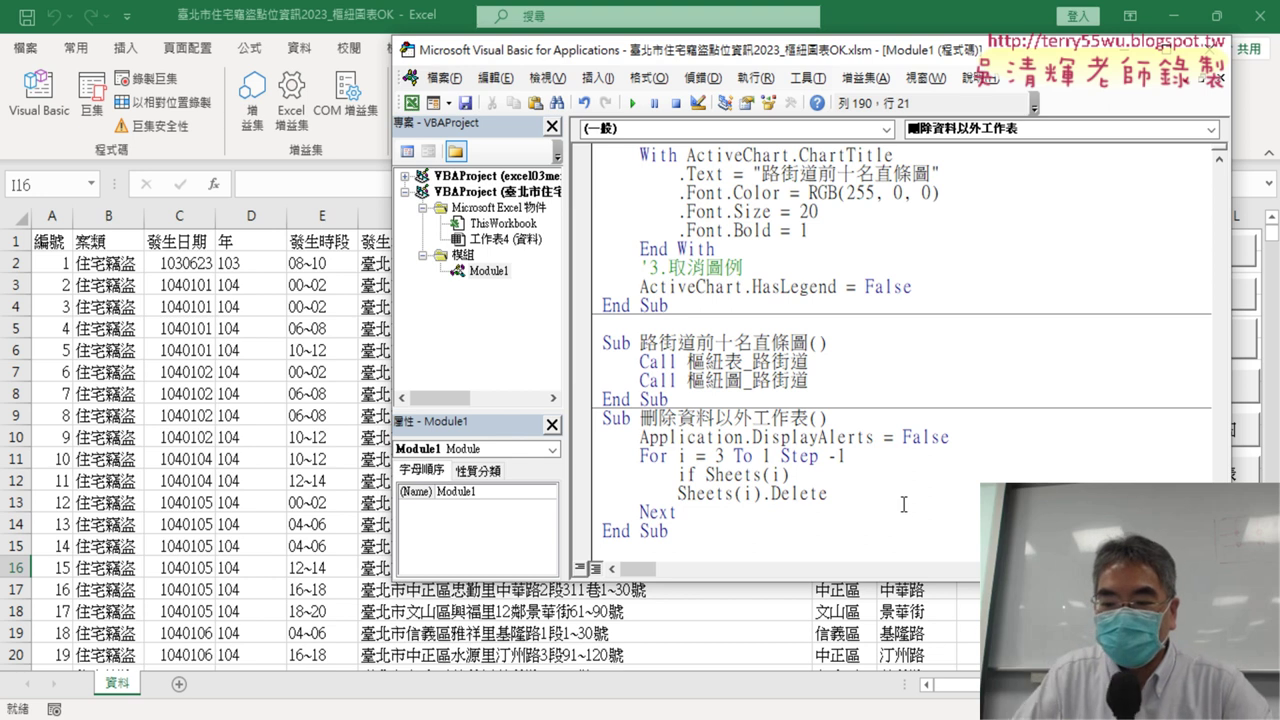
pyautogui.write('.')
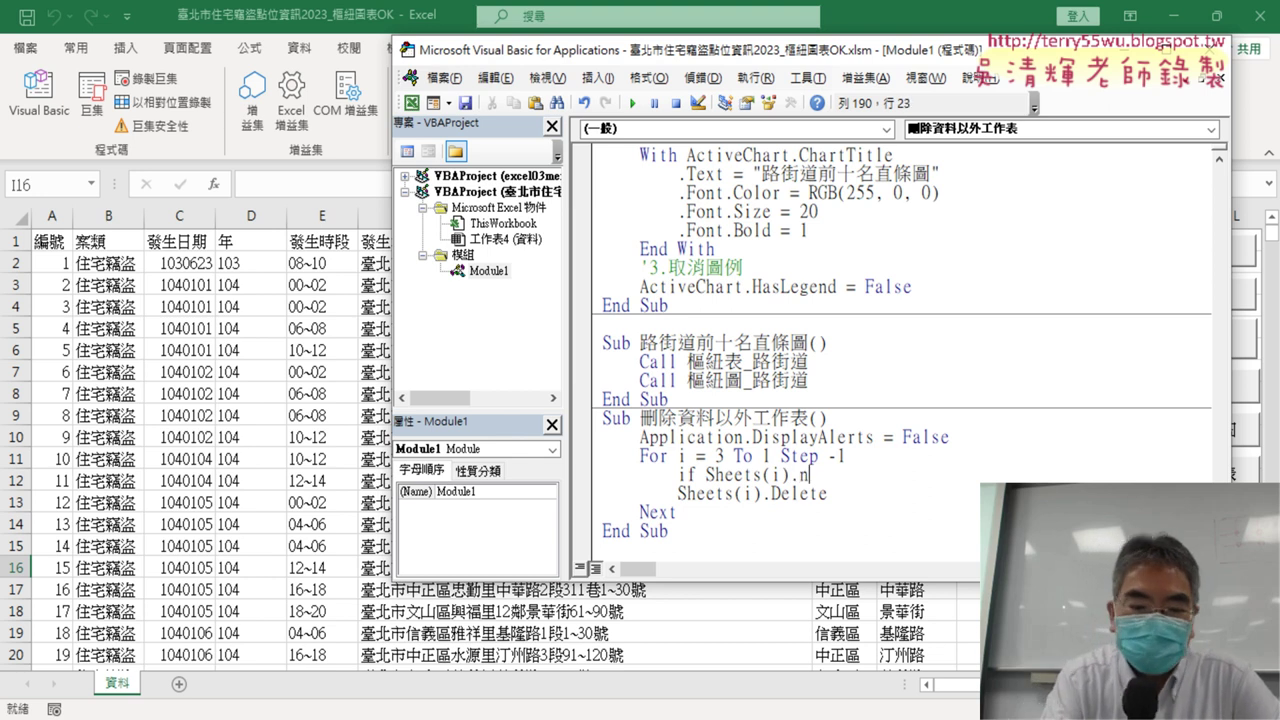
pyautogui.write('name')
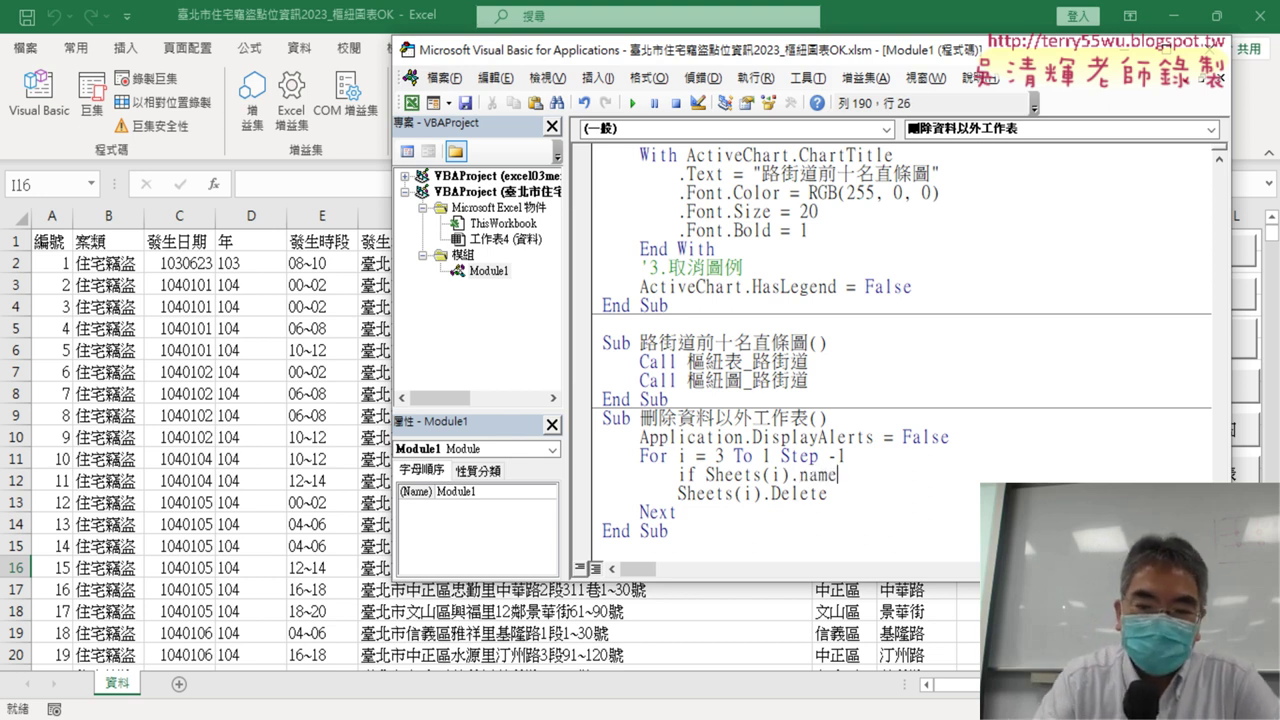
pyautogui.write('="資')
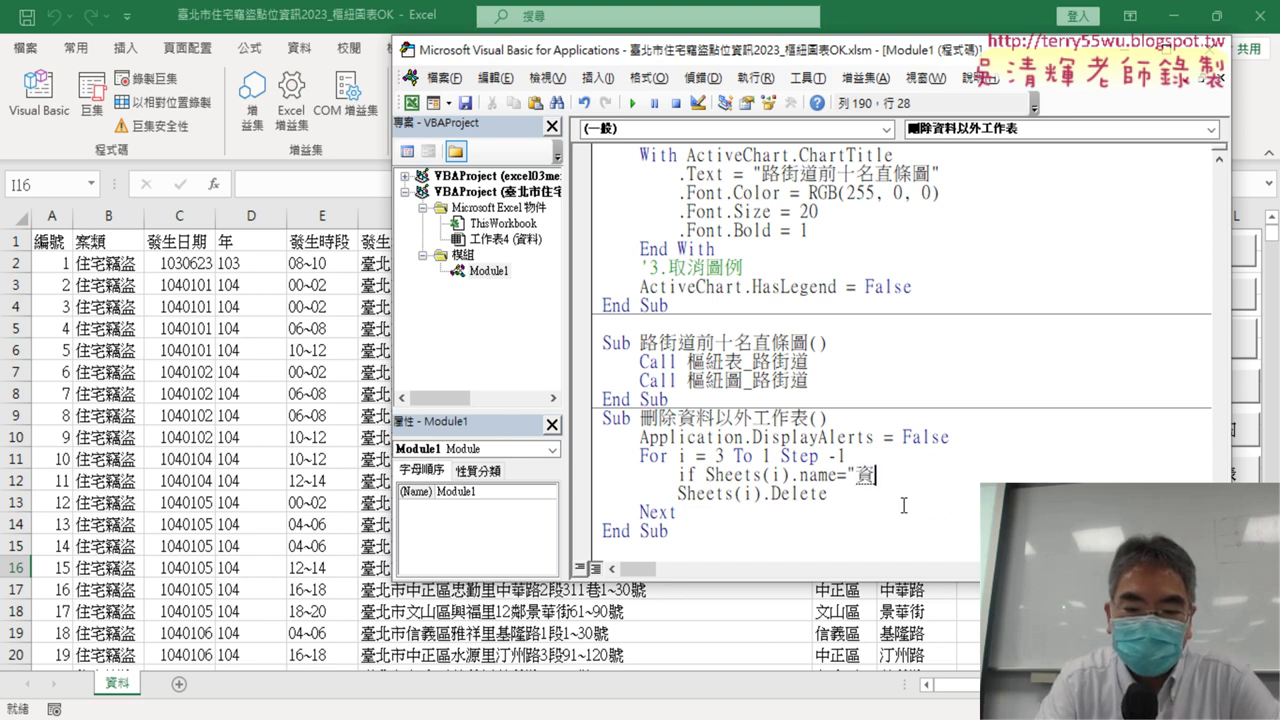
pyautogui.write('ㄌㄠˋ')
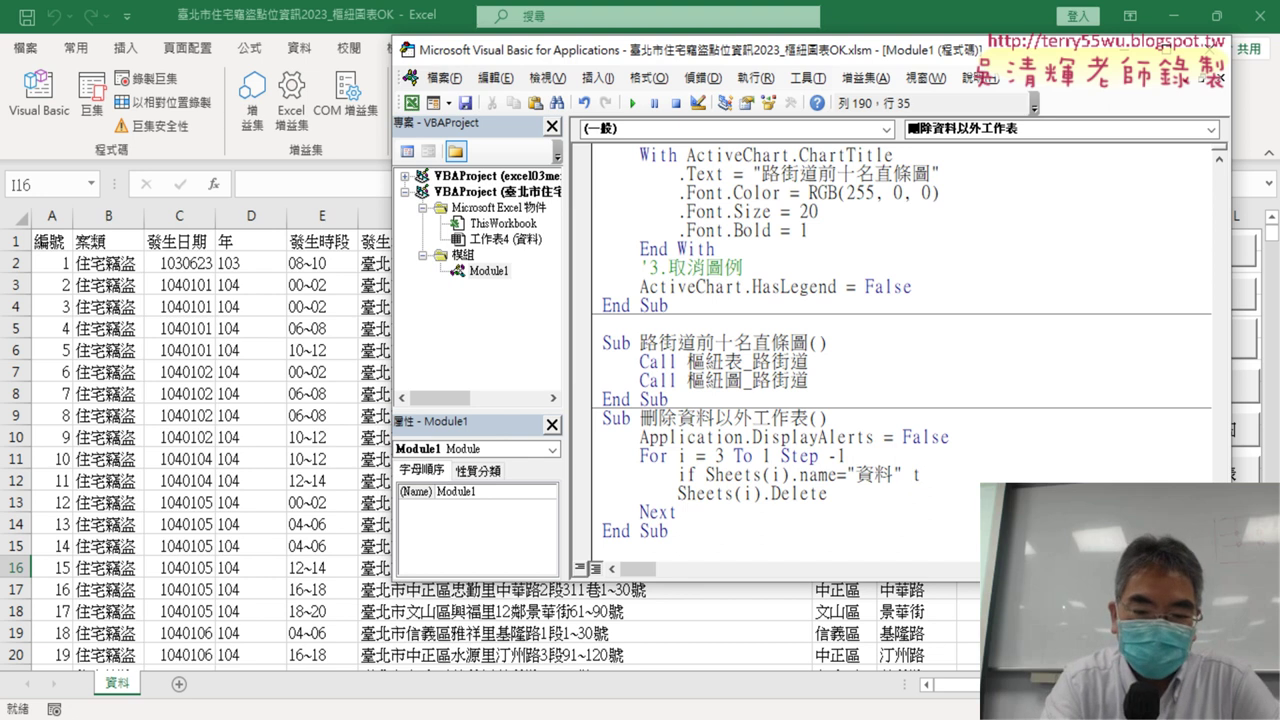
pyautogui.write('en')
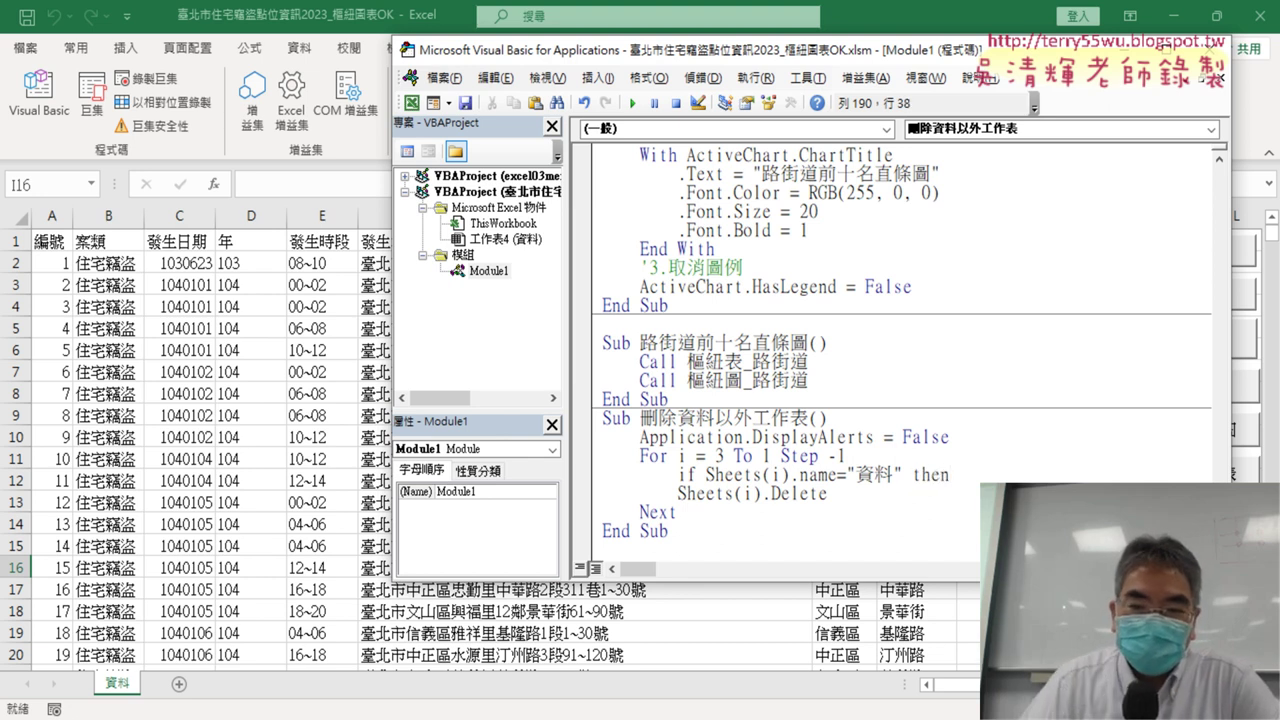
# Close the block with End If, indent the Delete line, and change = to <> in the condition.
pyautogui.click(888, 494)
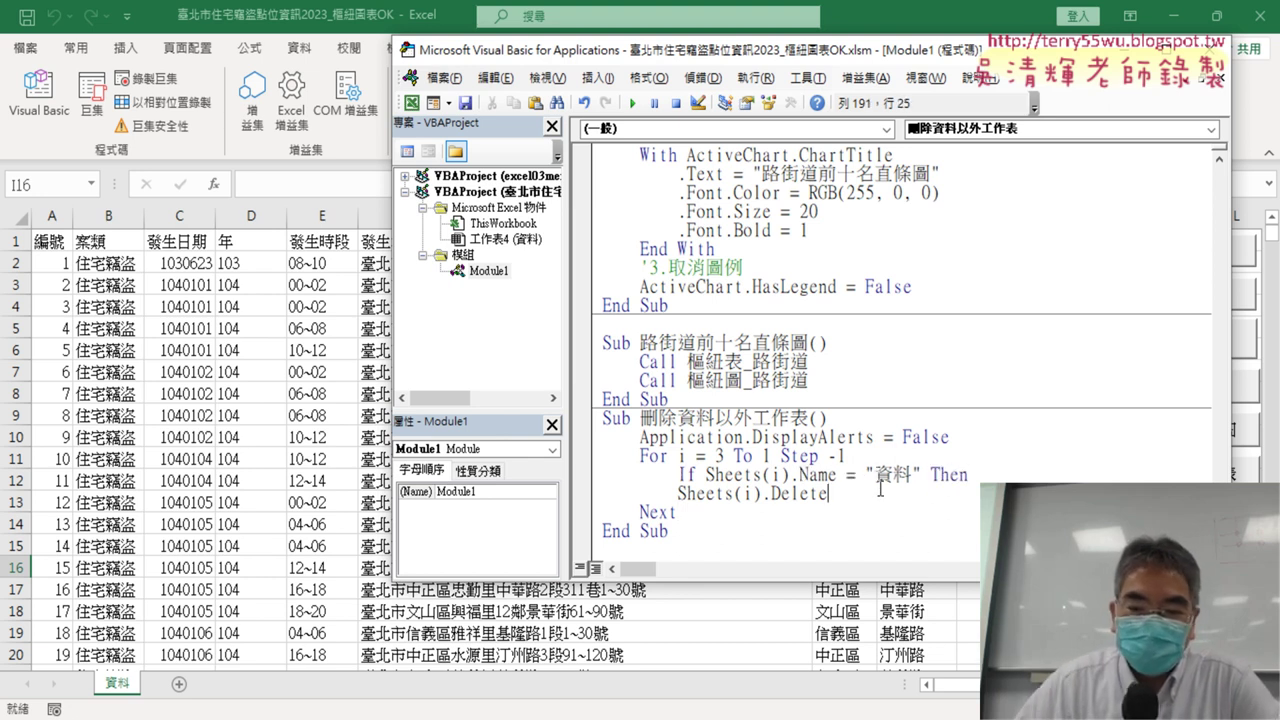
pyautogui.press('Return')
pyautogui.write('e')
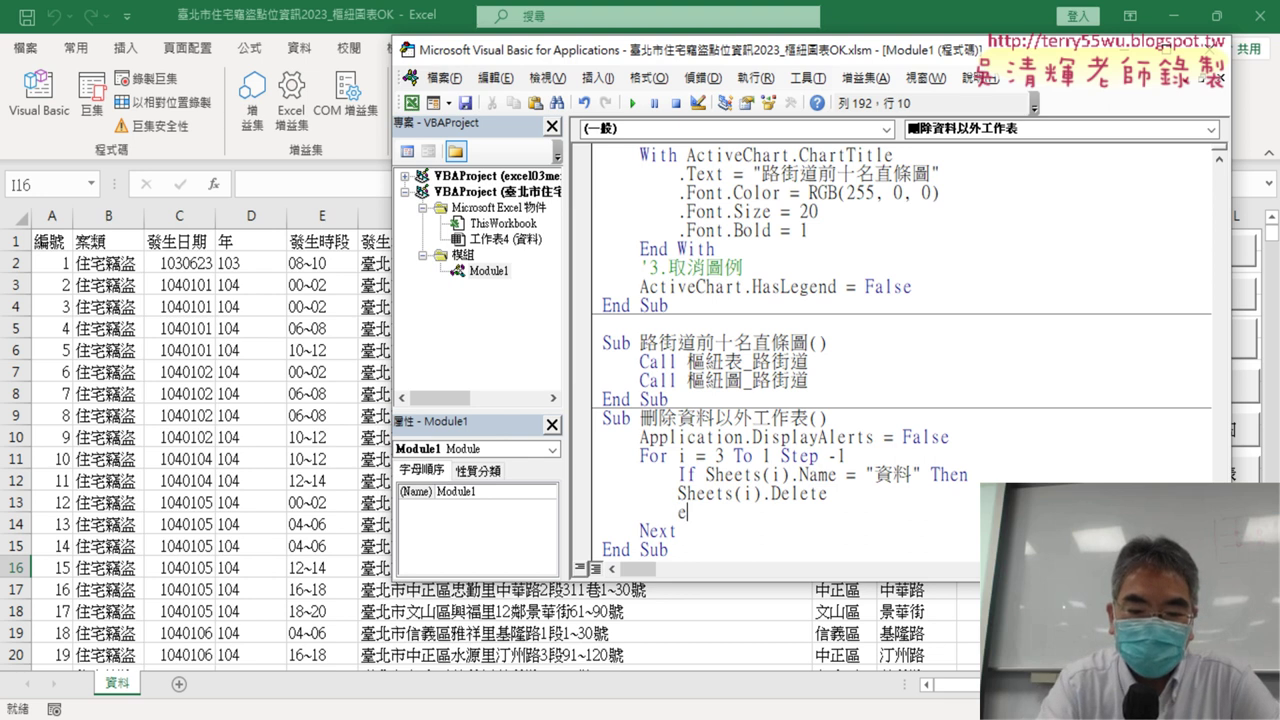
pyautogui.write('nd i')
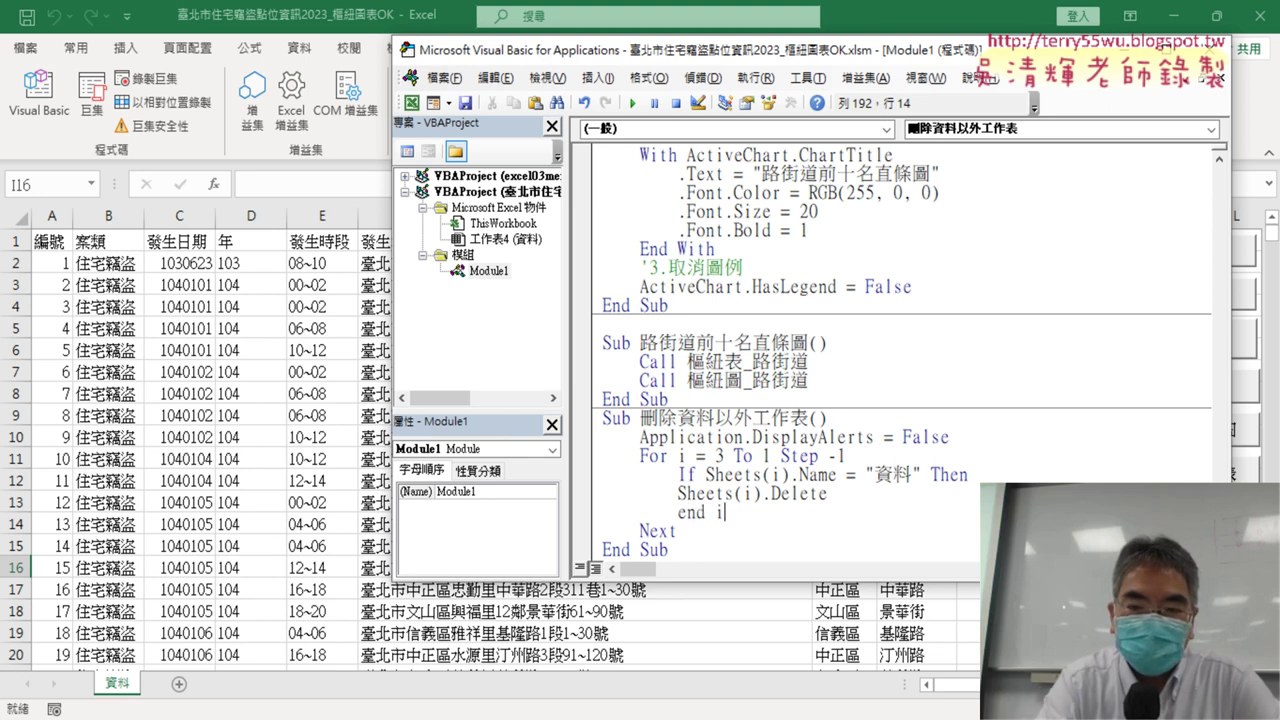
pyautogui.write('f')
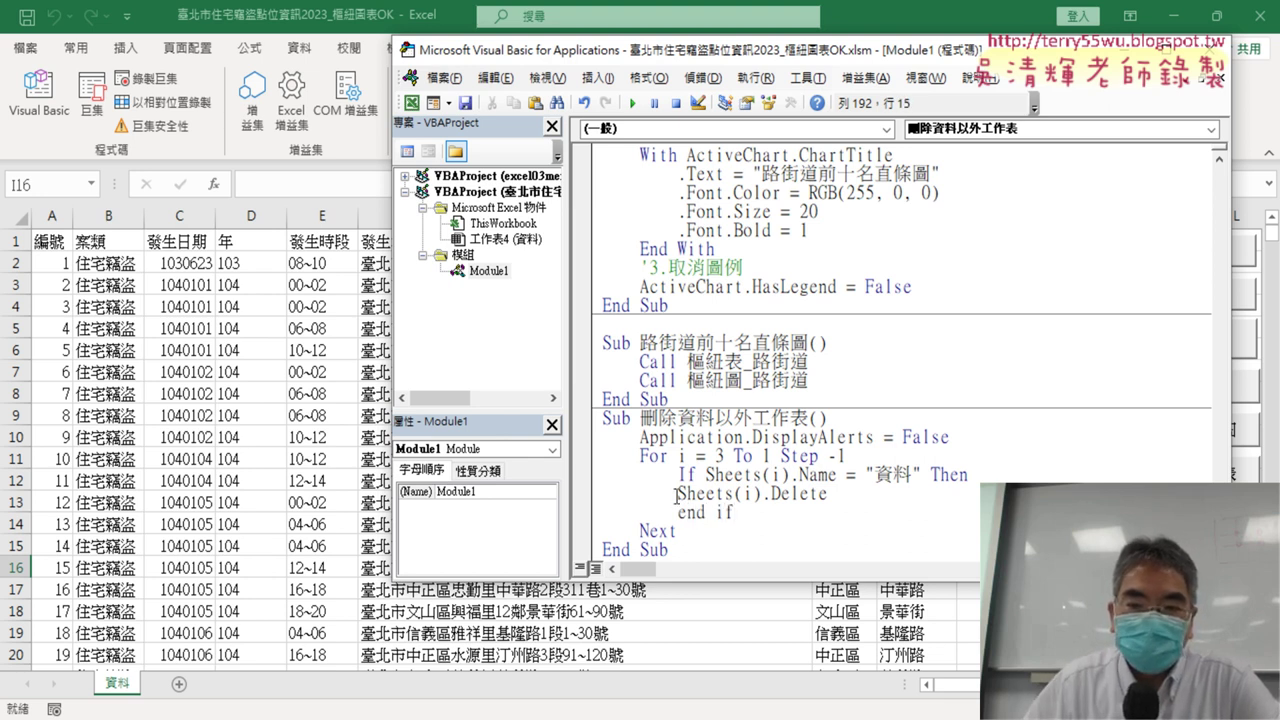
pyautogui.click(679, 493)
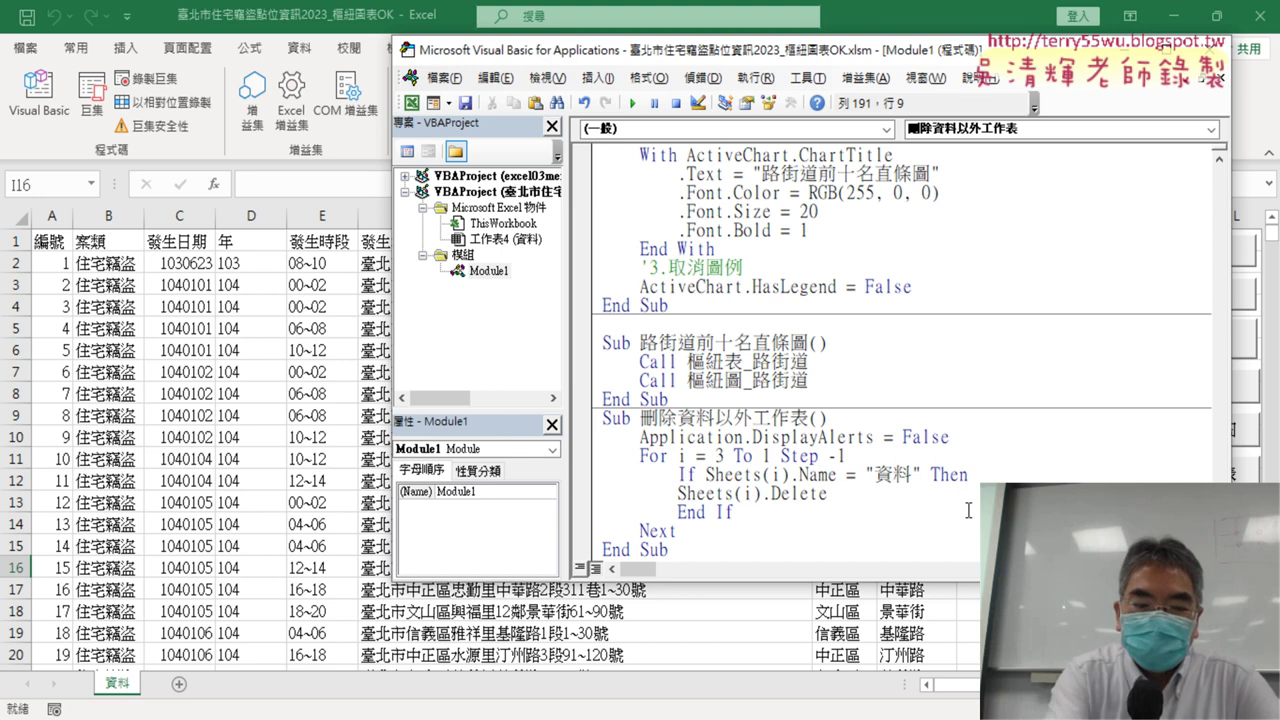
pyautogui.press('Tab')
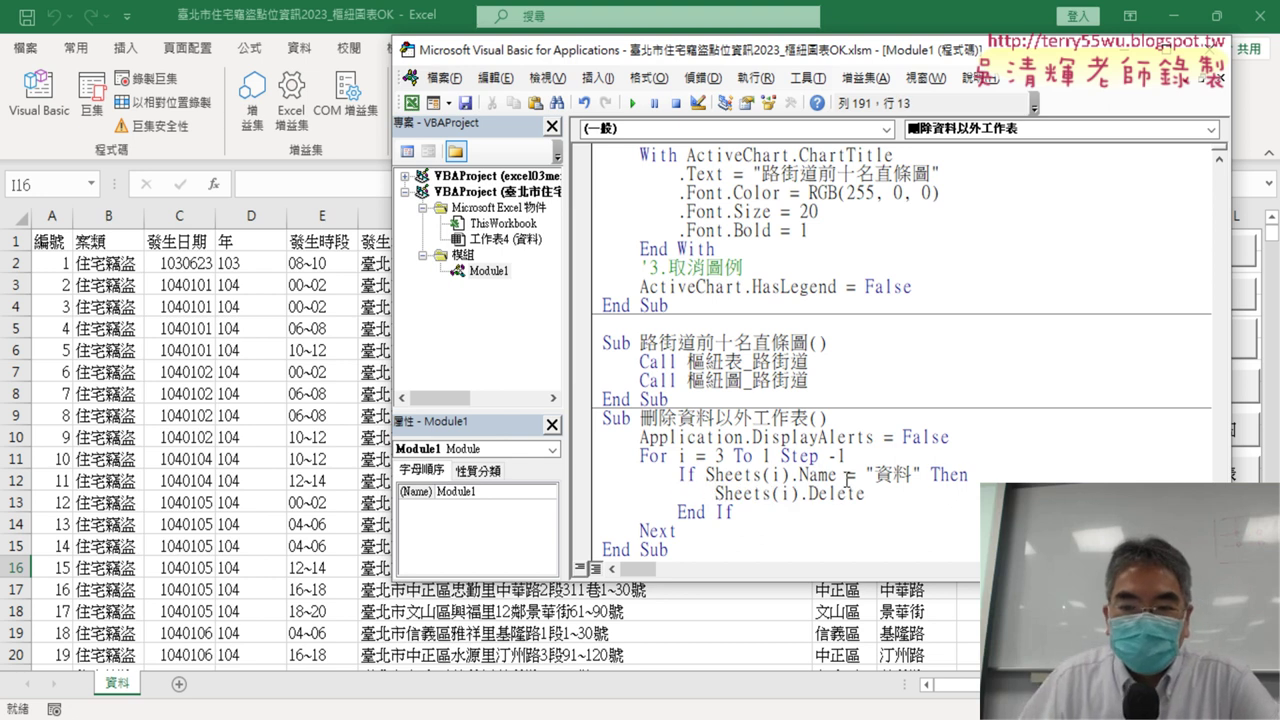
pyautogui.doubleClick(850, 477)
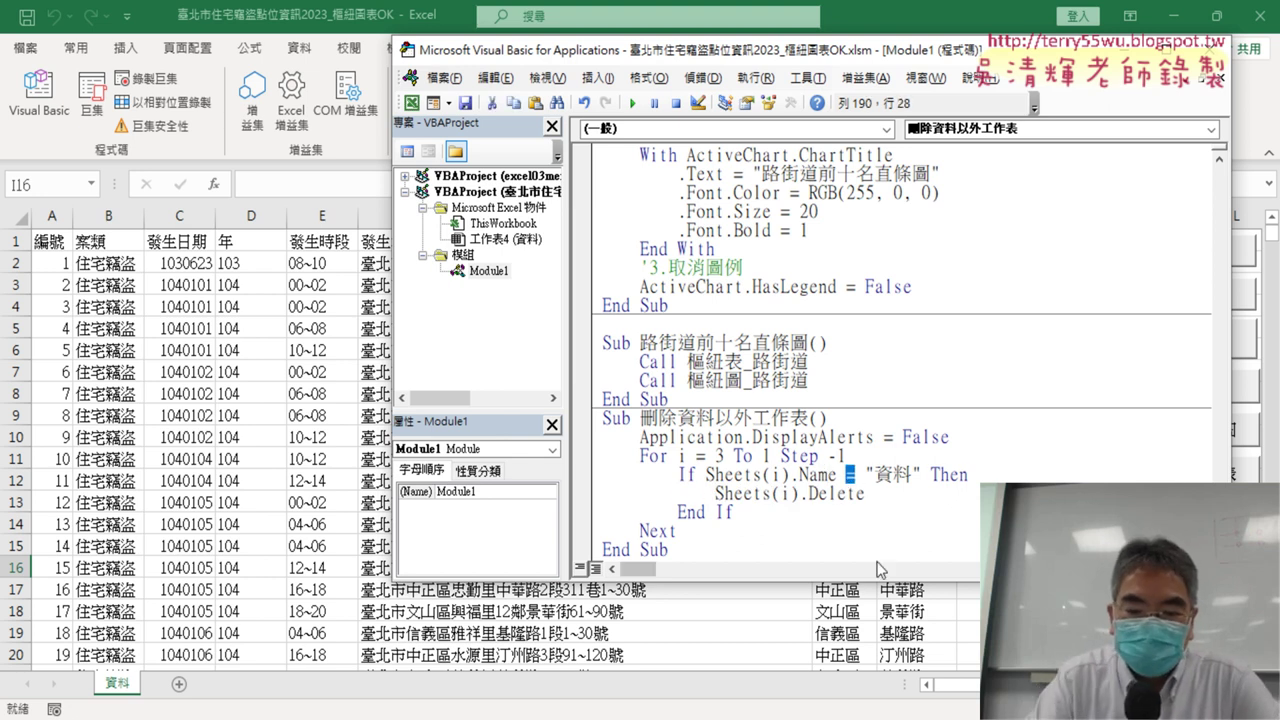
pyautogui.write('<>')
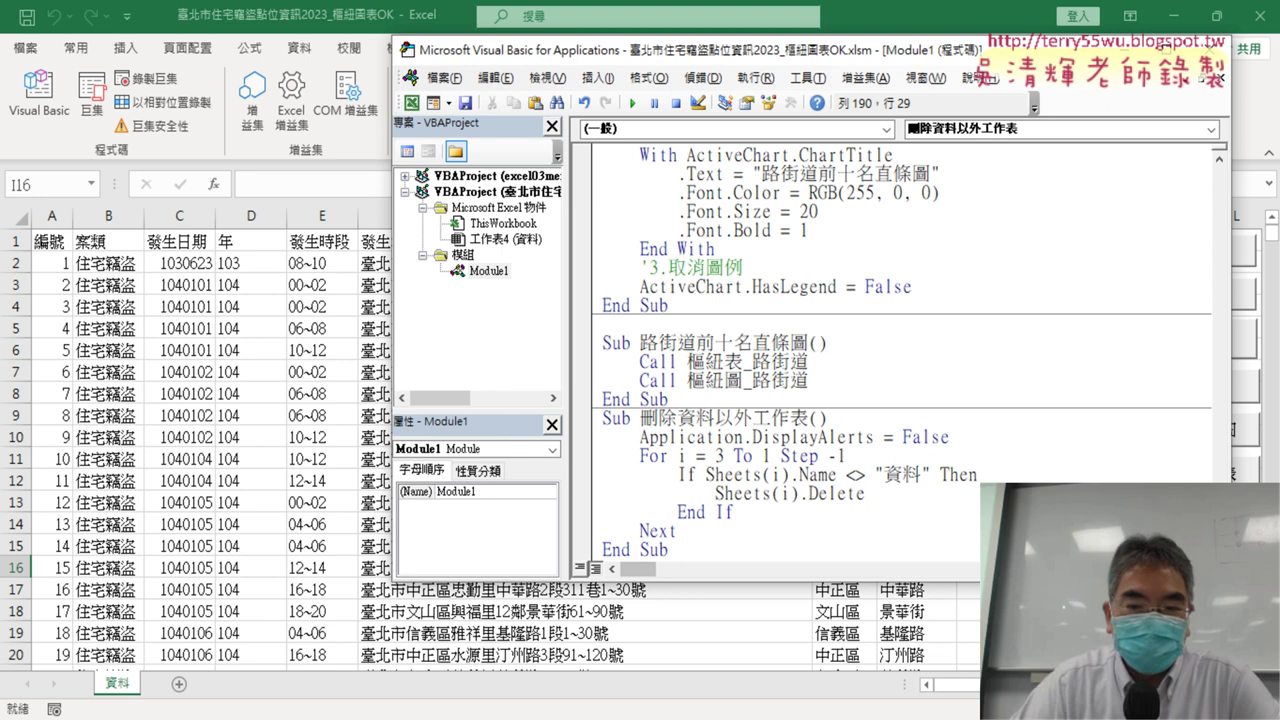
pyautogui.press('Up')
pyautogui.press('Up')
pyautogui.press('Up')
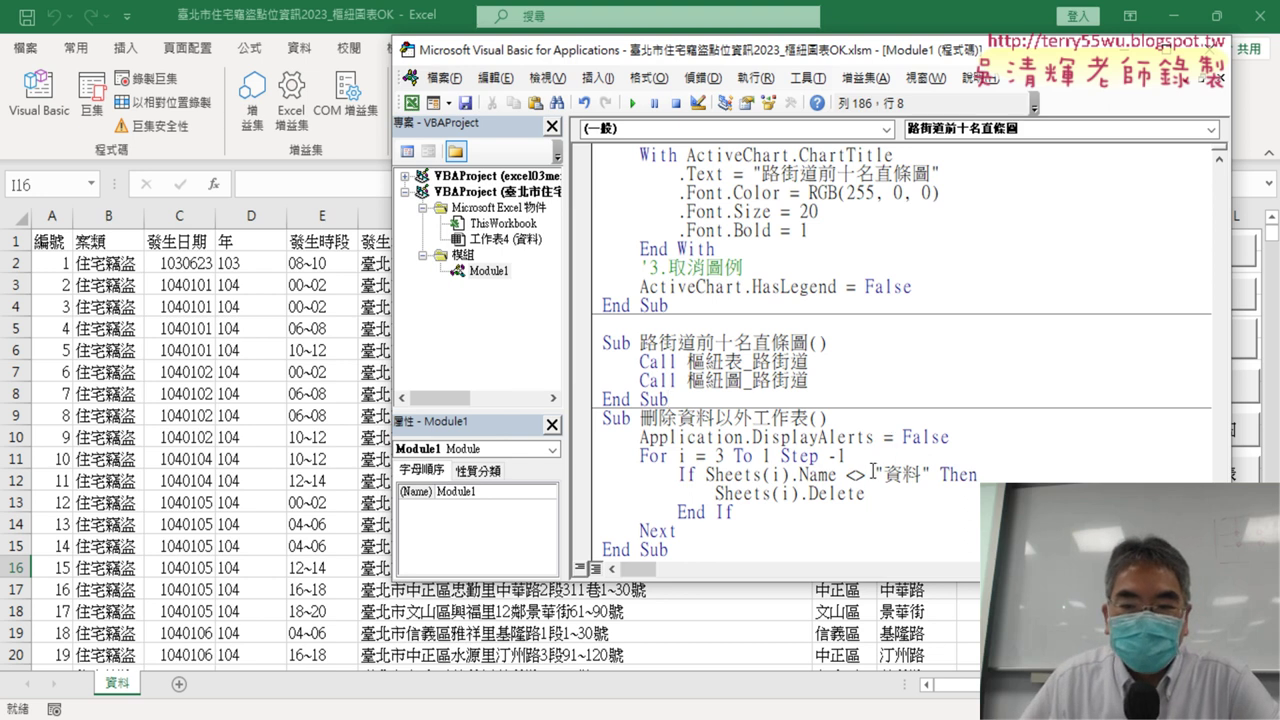
# Highlight the Sheets(i).Name <> "資料" test and the DisplayAlerts line to explain them.
pyautogui.moveTo(873, 470); pyautogui.dragTo(938, 474)
pyautogui.click(706, 474)
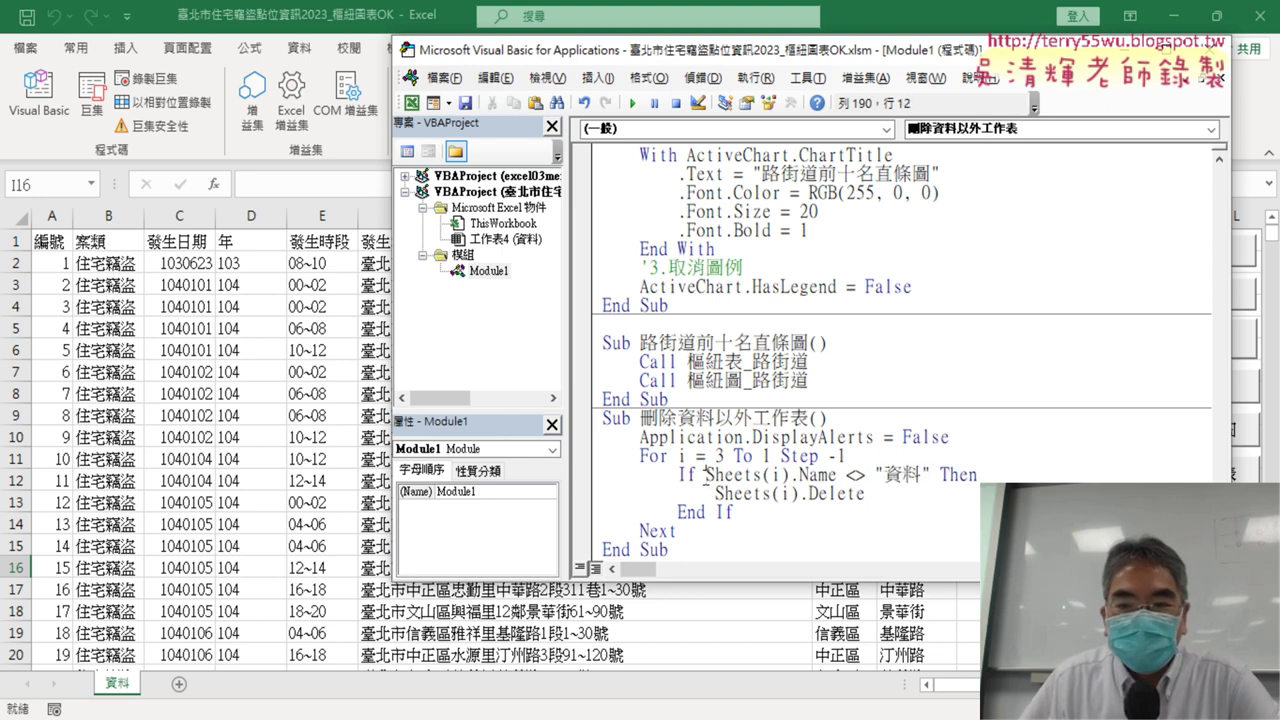
pyautogui.moveTo(706, 474); pyautogui.dragTo(838, 475)
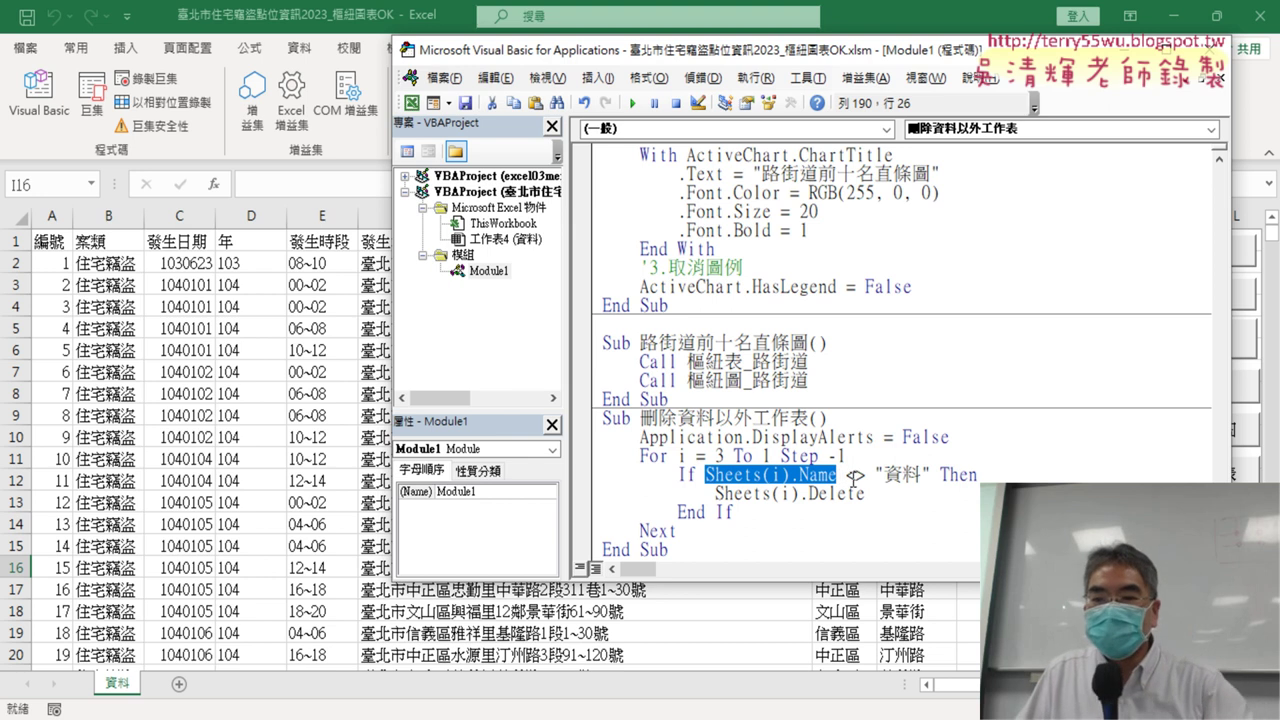
pyautogui.moveTo(847, 474)
pyautogui.mouseDown()
pyautogui.moveTo(931, 474)
pyautogui.moveTo(714, 494)
pyautogui.mouseUp()
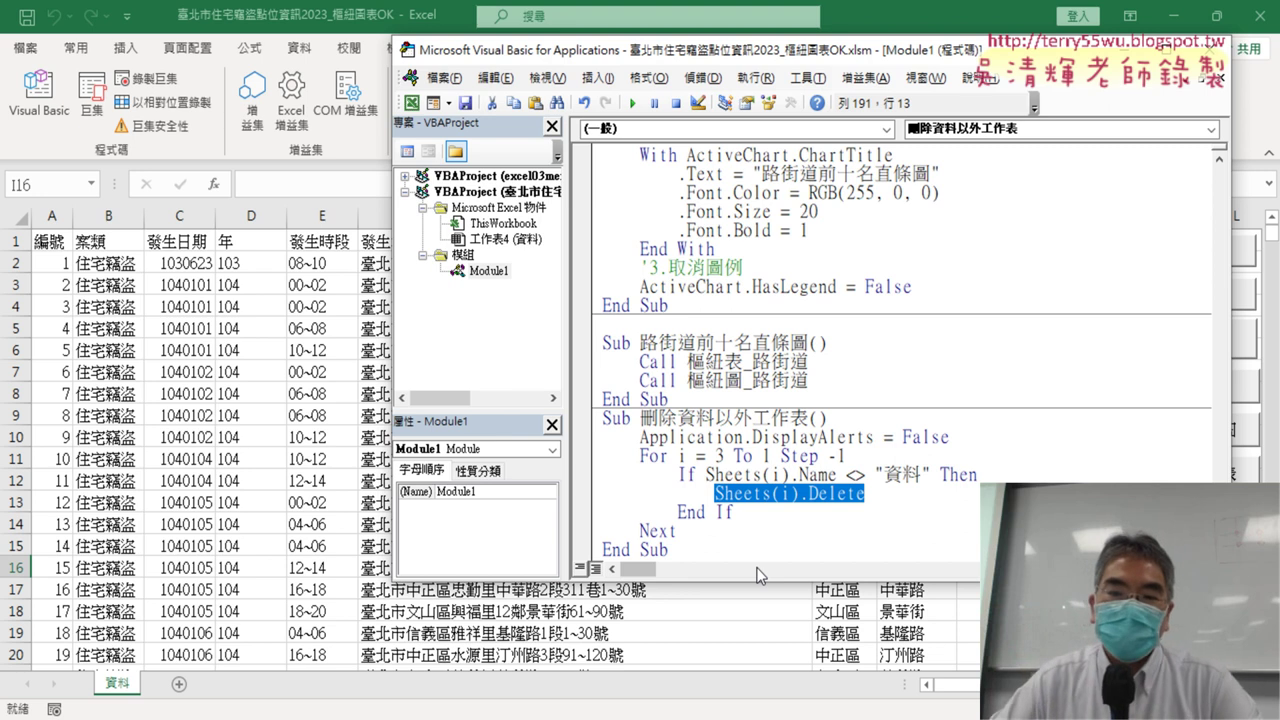
pyautogui.moveTo(950, 437); pyautogui.dragTo(645, 437)
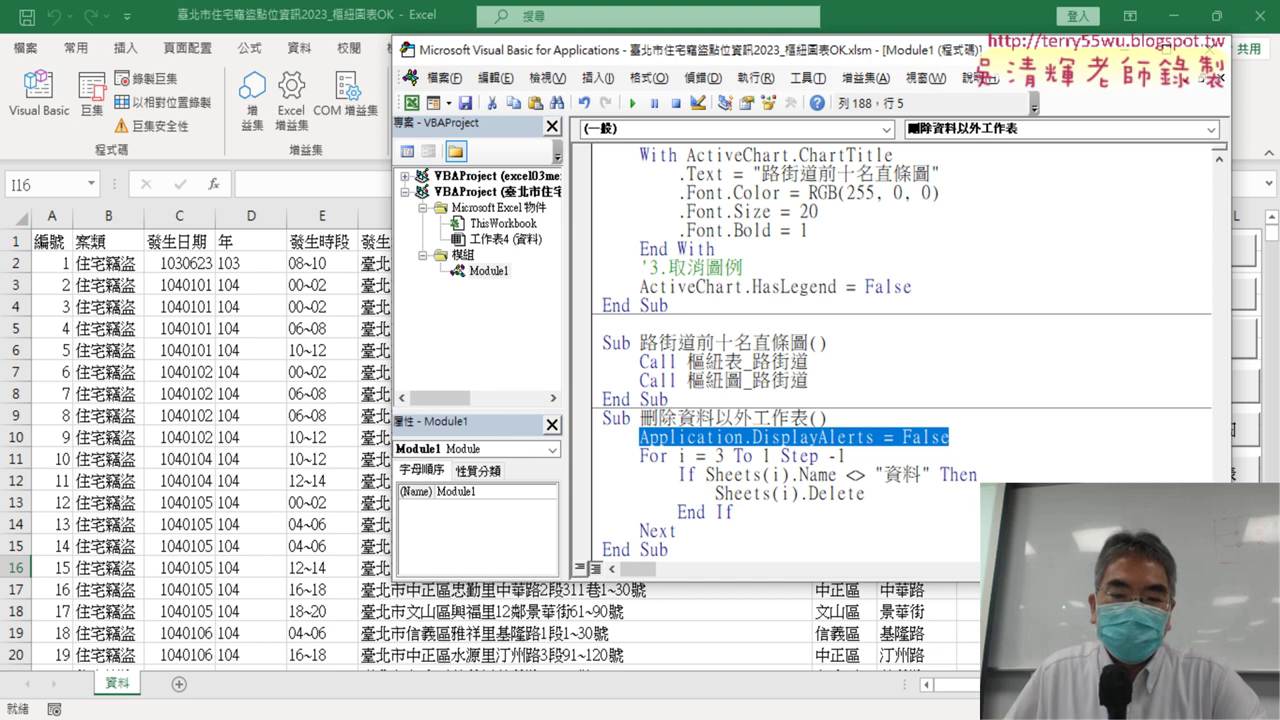
# In the Google Docs notes, move the DisplayAlerts line above the For loop and indent it to match.
pyautogui.click(629, 608)
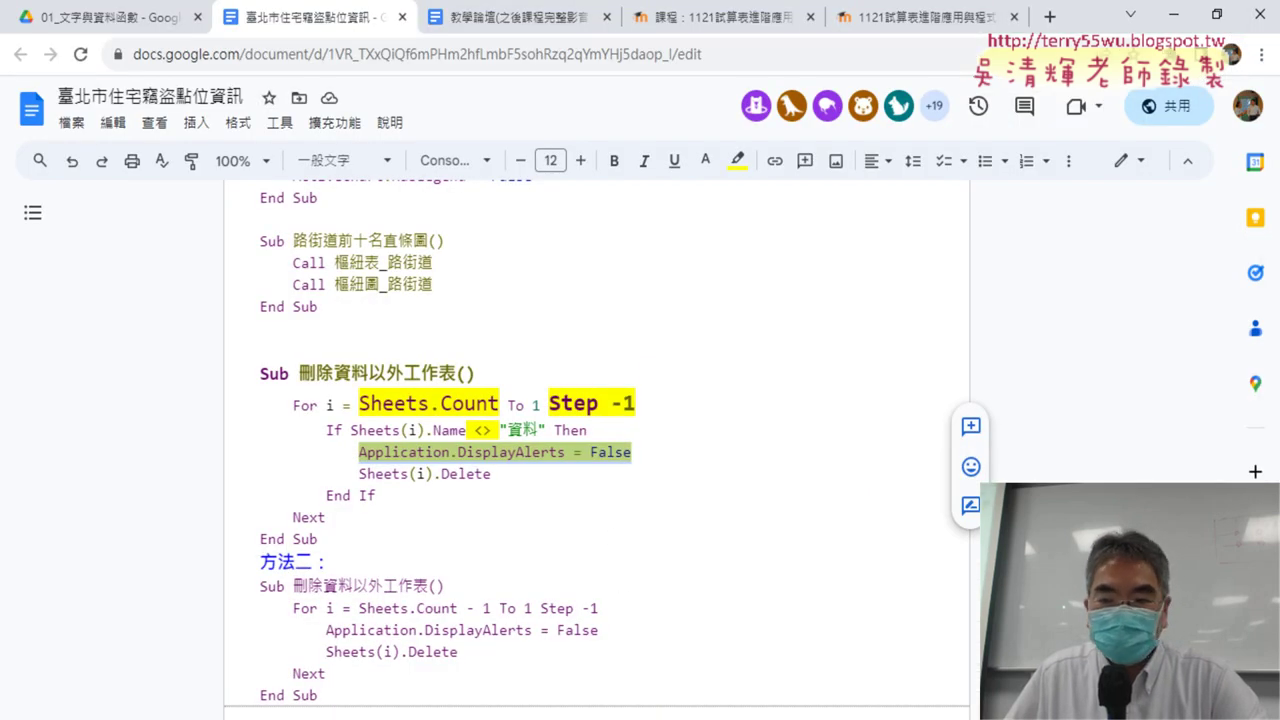
pyautogui.moveTo(632, 452); pyautogui.dragTo(343, 452)
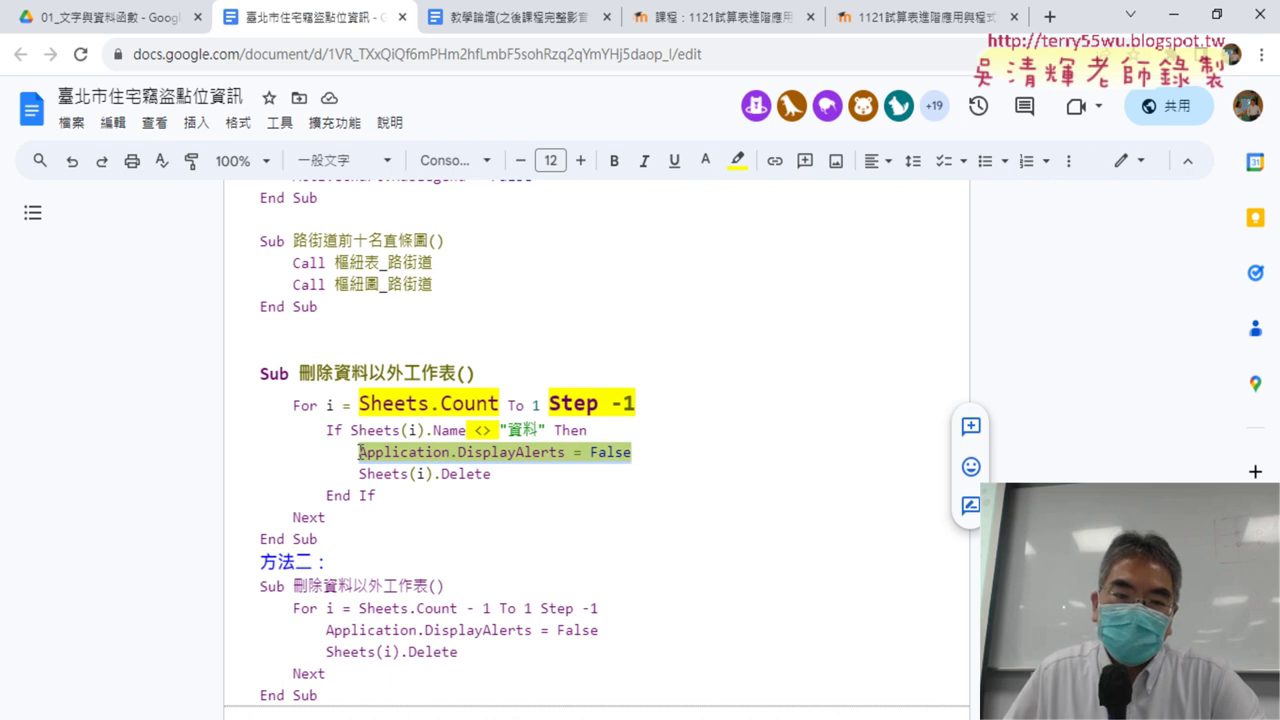
pyautogui.click(475, 388)
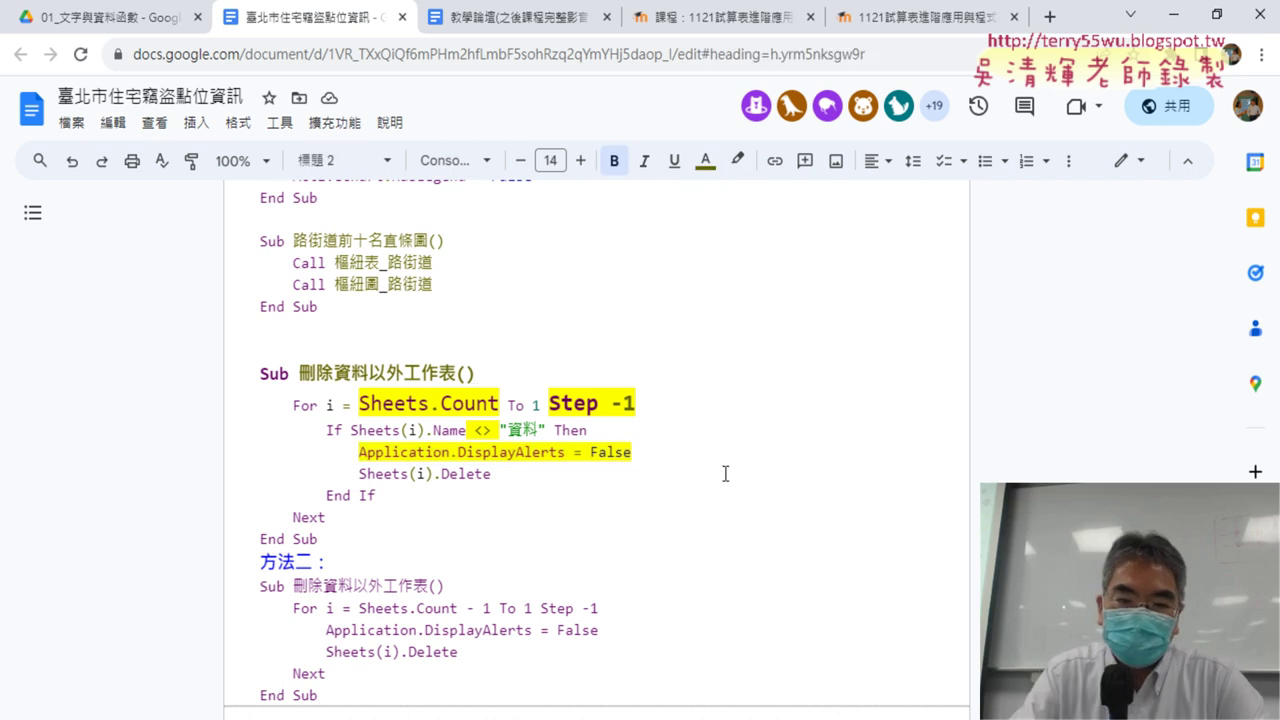
pyautogui.press('Return')
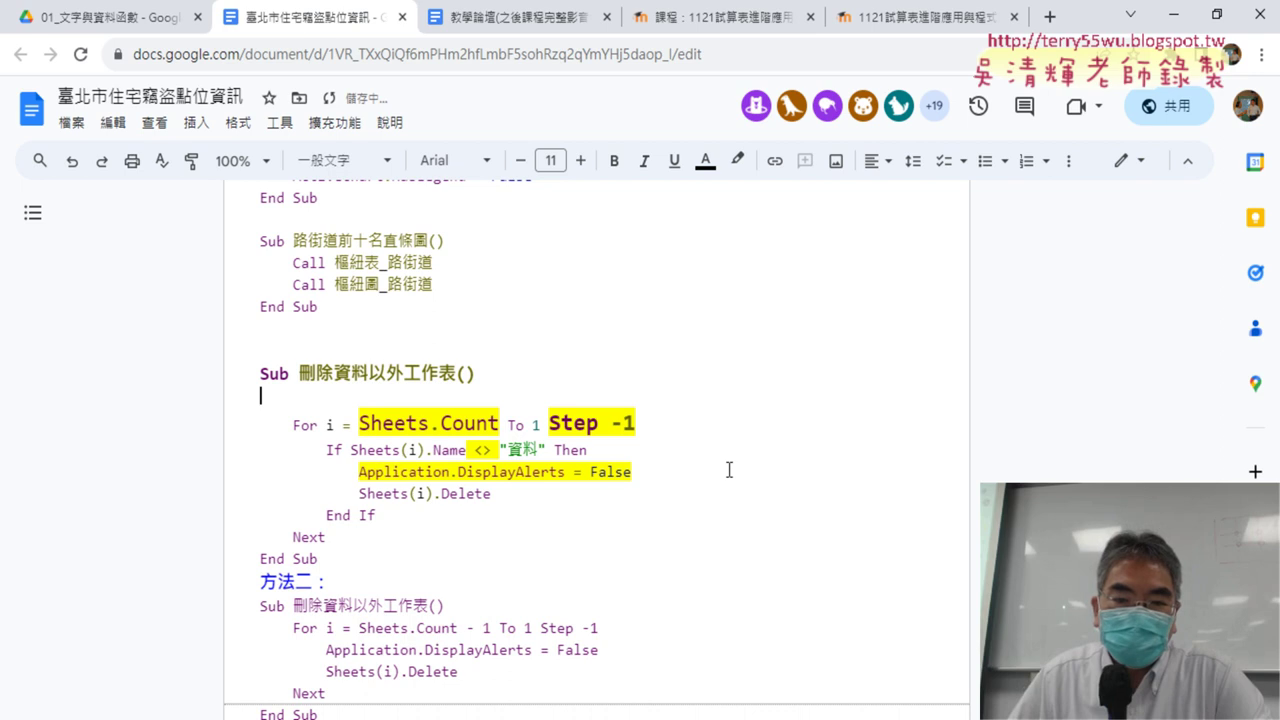
pyautogui.moveTo(645, 476); pyautogui.dragTo(360, 476)
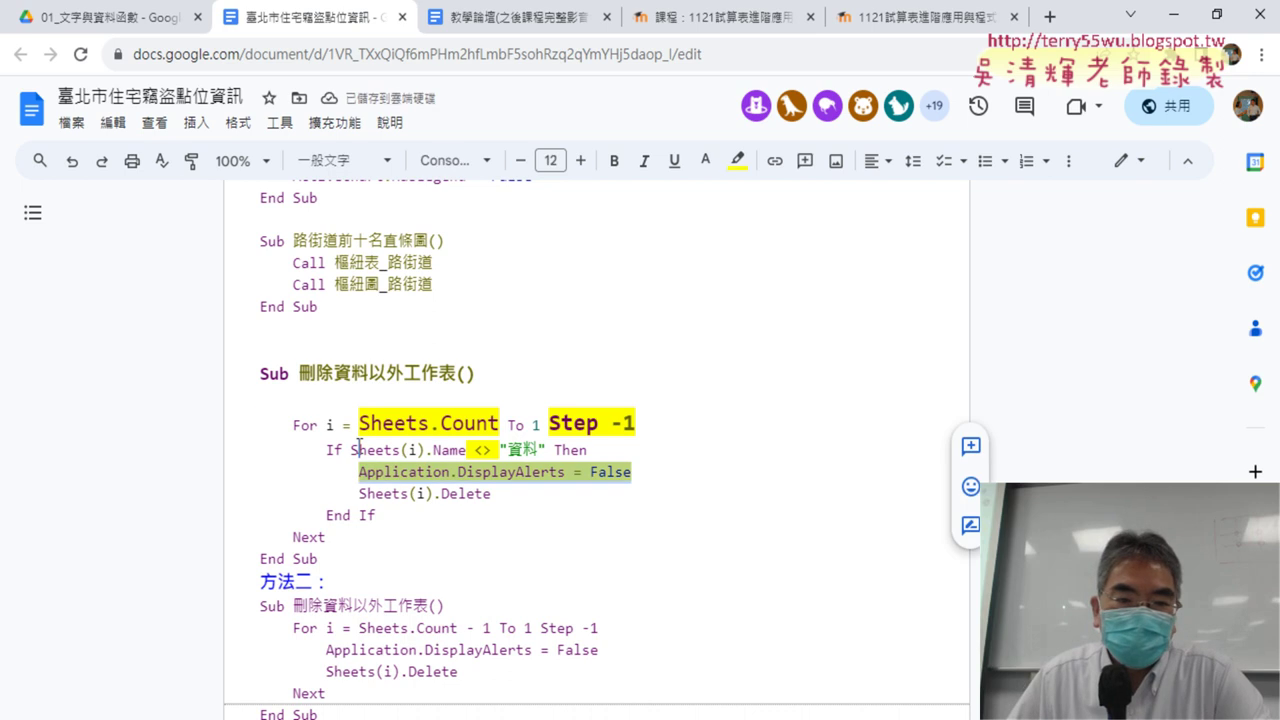
pyautogui.moveTo(301, 404)
pyautogui.mouseDown()
pyautogui.moveTo(270, 398)
pyautogui.moveTo(261, 428)
pyautogui.mouseUp()
pyautogui.click(262, 396)
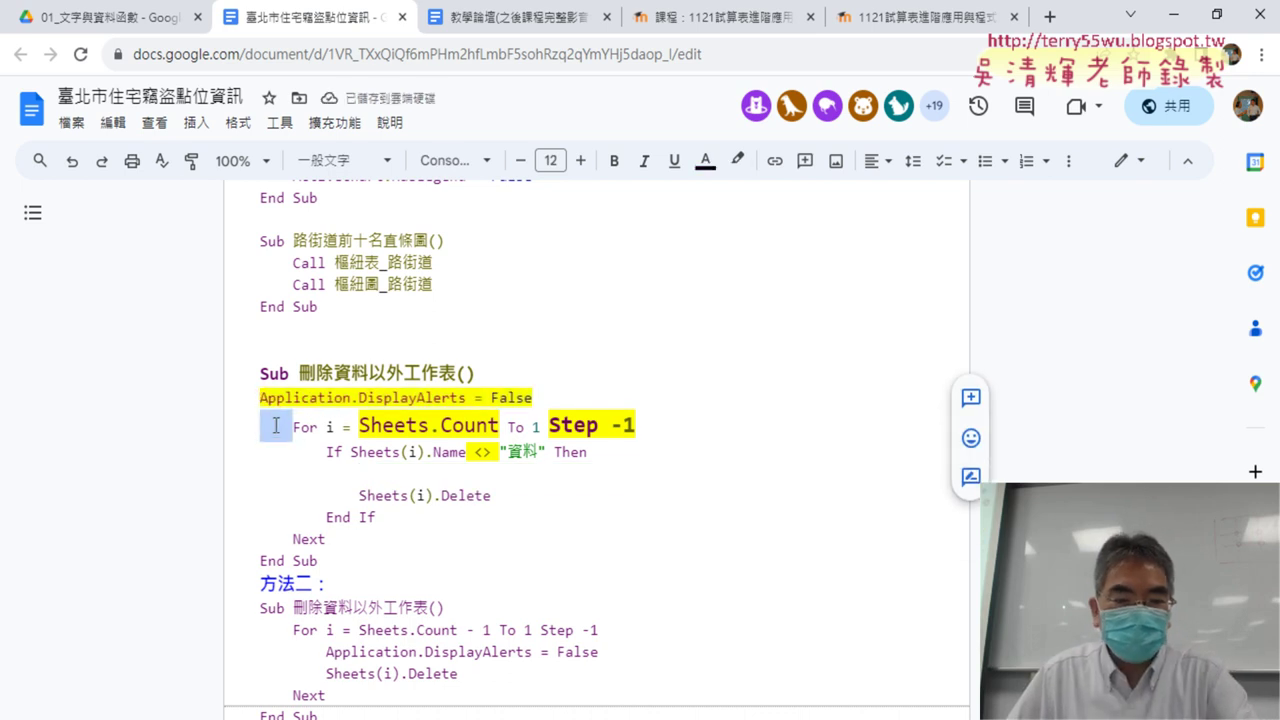
pyautogui.click(262, 398)
pyautogui.hotkey('ctrl', 'v')
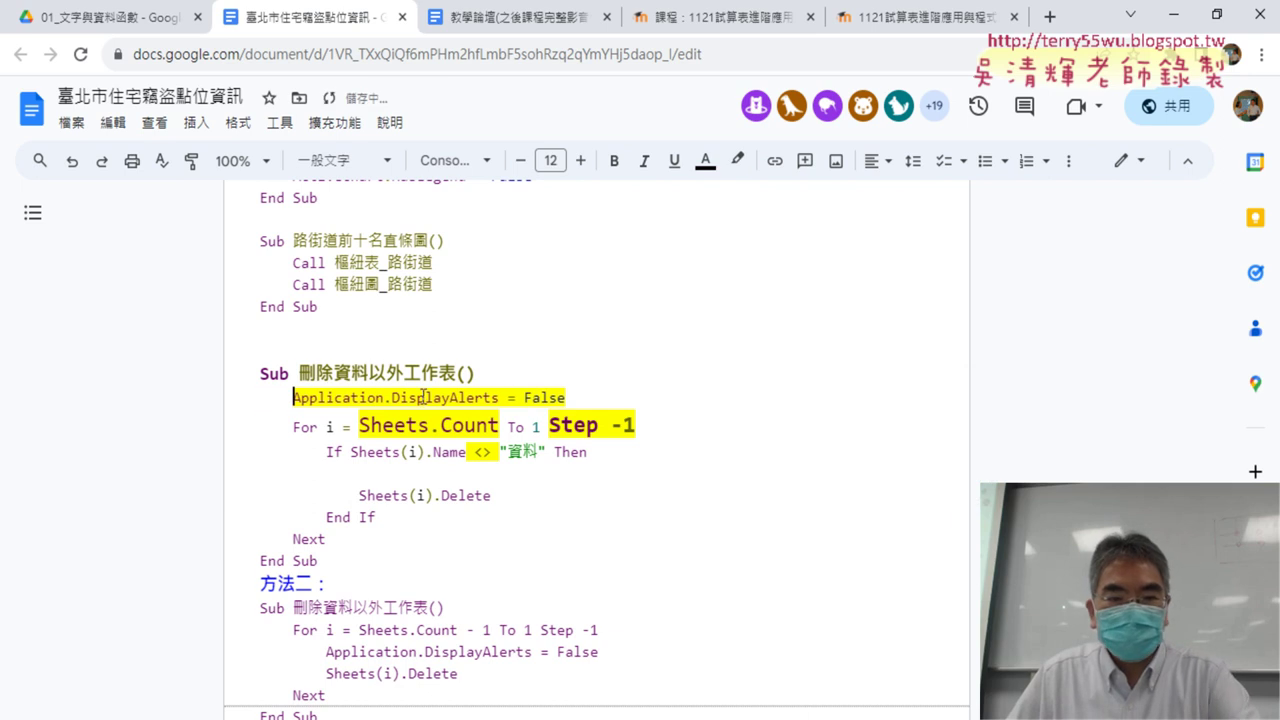
# Remove the blank line after If…Then, select Sheets.Count, and return to the VBA editor's For line.
pyautogui.click(600, 452)
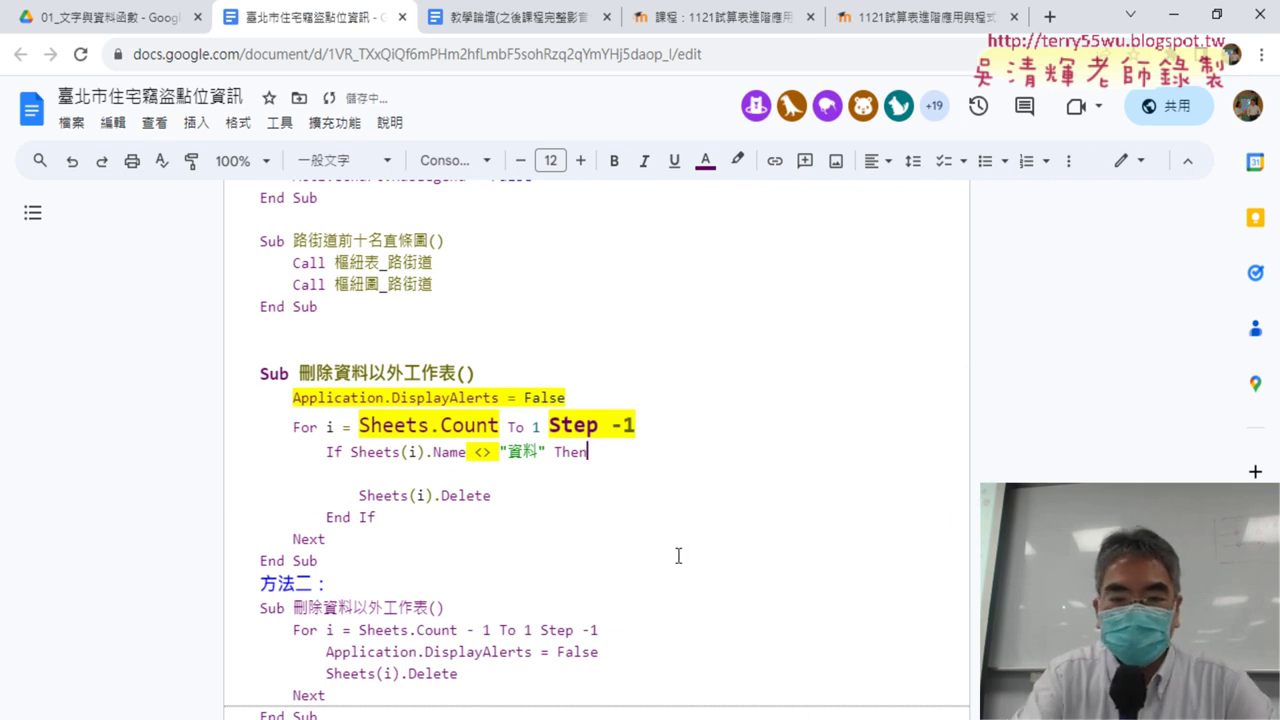
pyautogui.press('Delete')
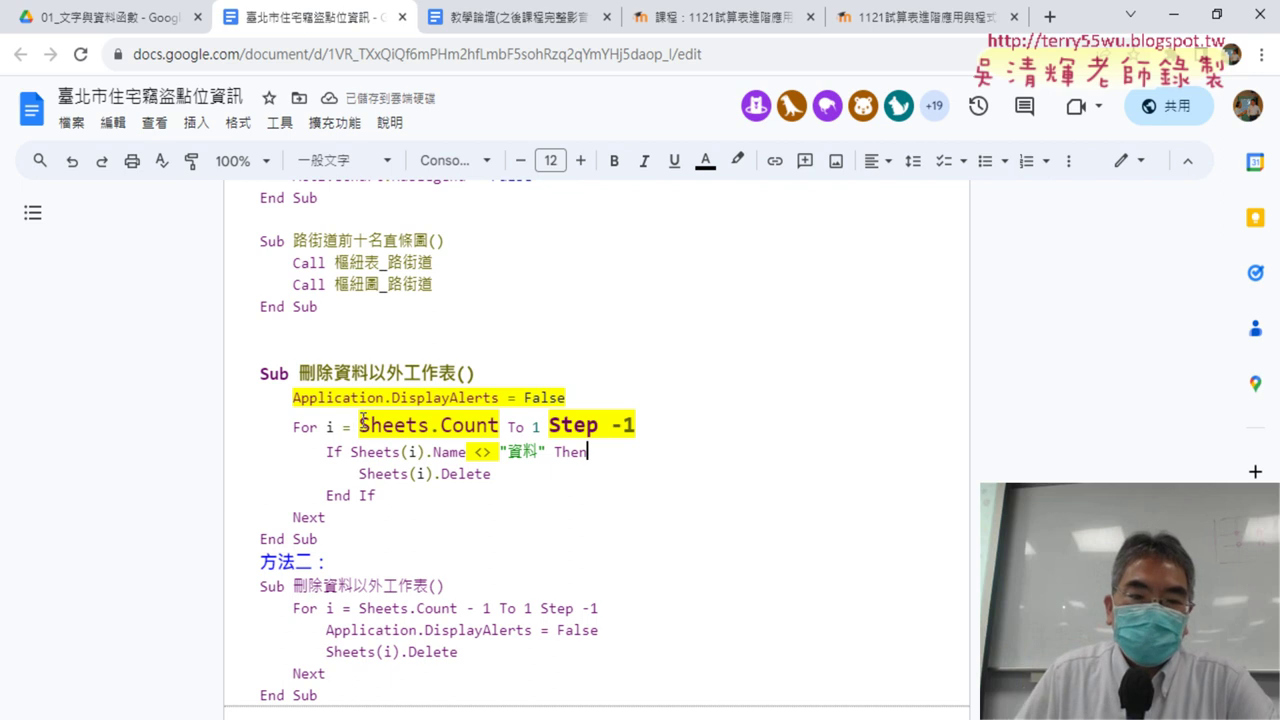
pyautogui.moveTo(358, 425); pyautogui.dragTo(498, 425)
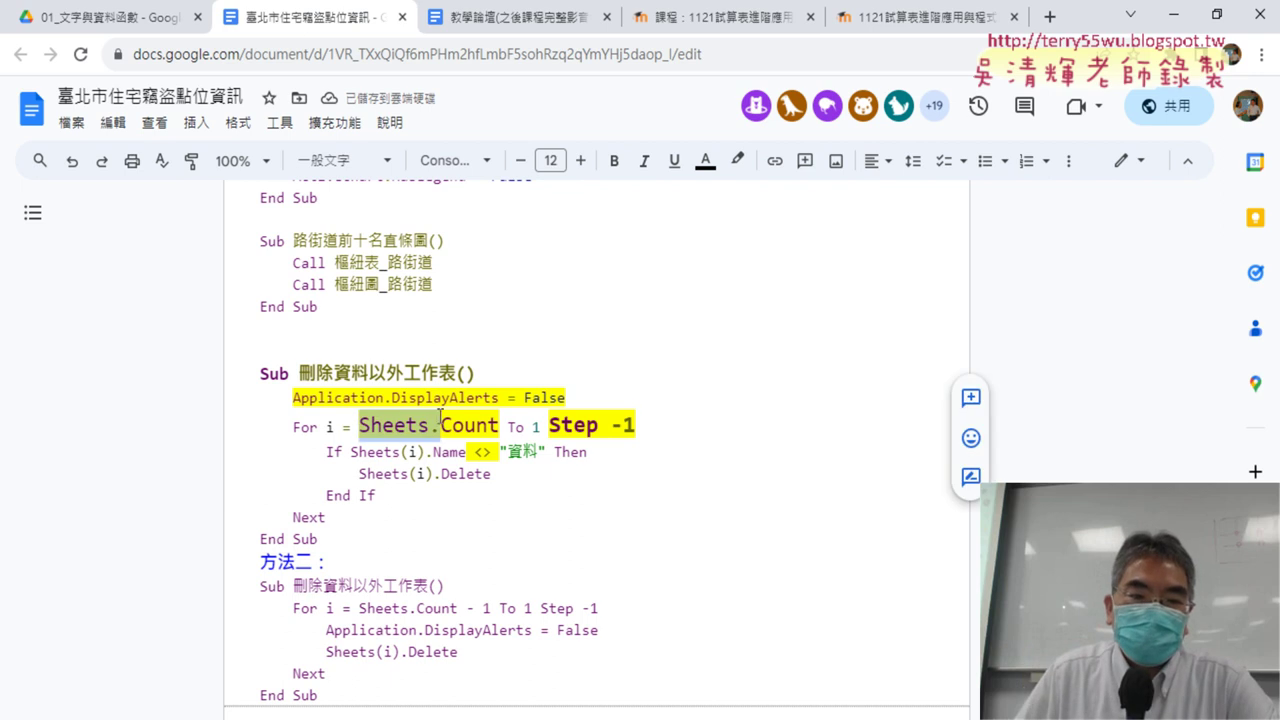
pyautogui.click(1172, 15)
pyautogui.click(735, 456)
# Replace the start value 3 with Sheets.Count, giving For i = Sheets.Count To 1 Step -1.
pyautogui.doubleClick(721, 456)
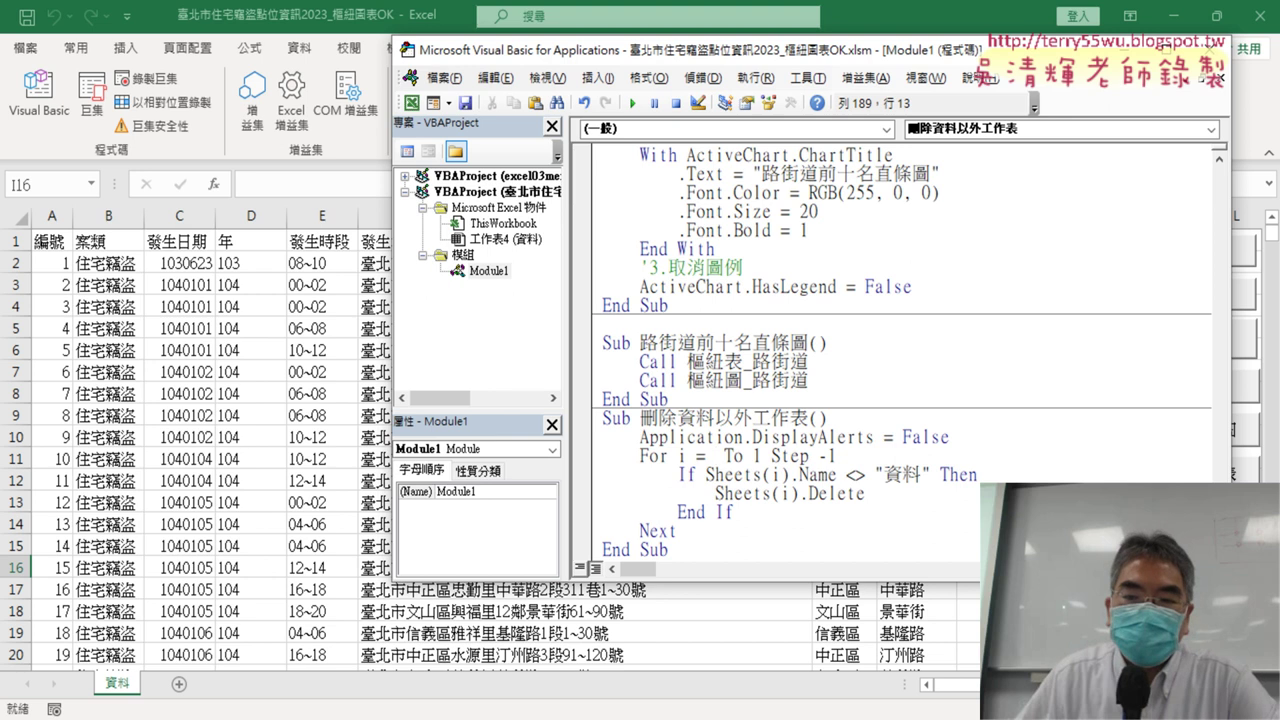
pyautogui.click(708, 475)
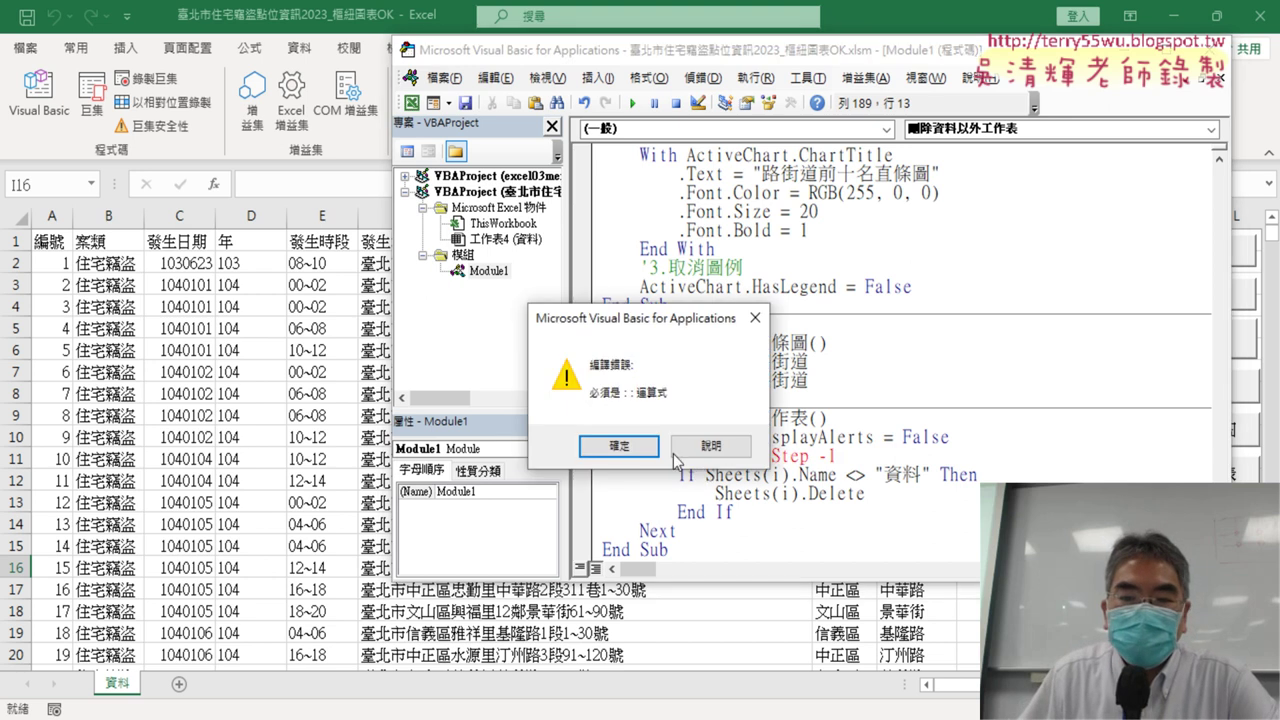
pyautogui.press('Return')
pyautogui.moveTo(706, 475); pyautogui.dragTo(768, 475)
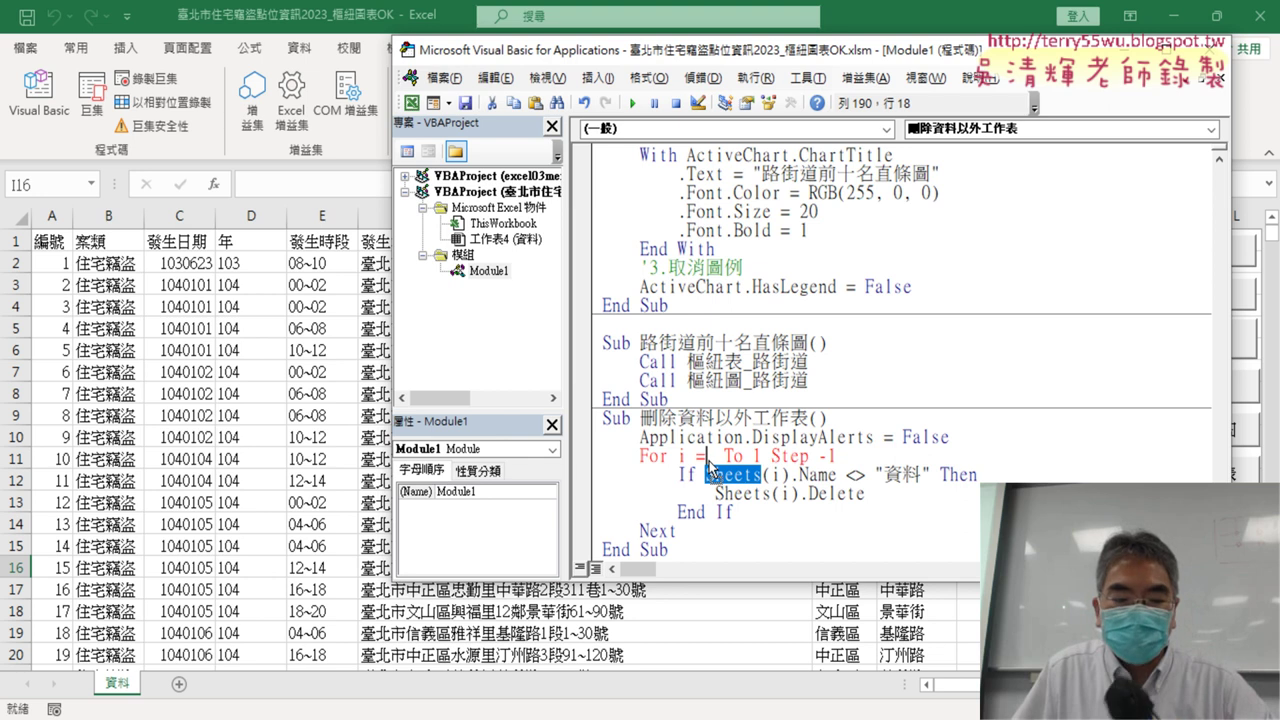
pyautogui.moveTo(710, 472); pyautogui.dragTo(704, 456)
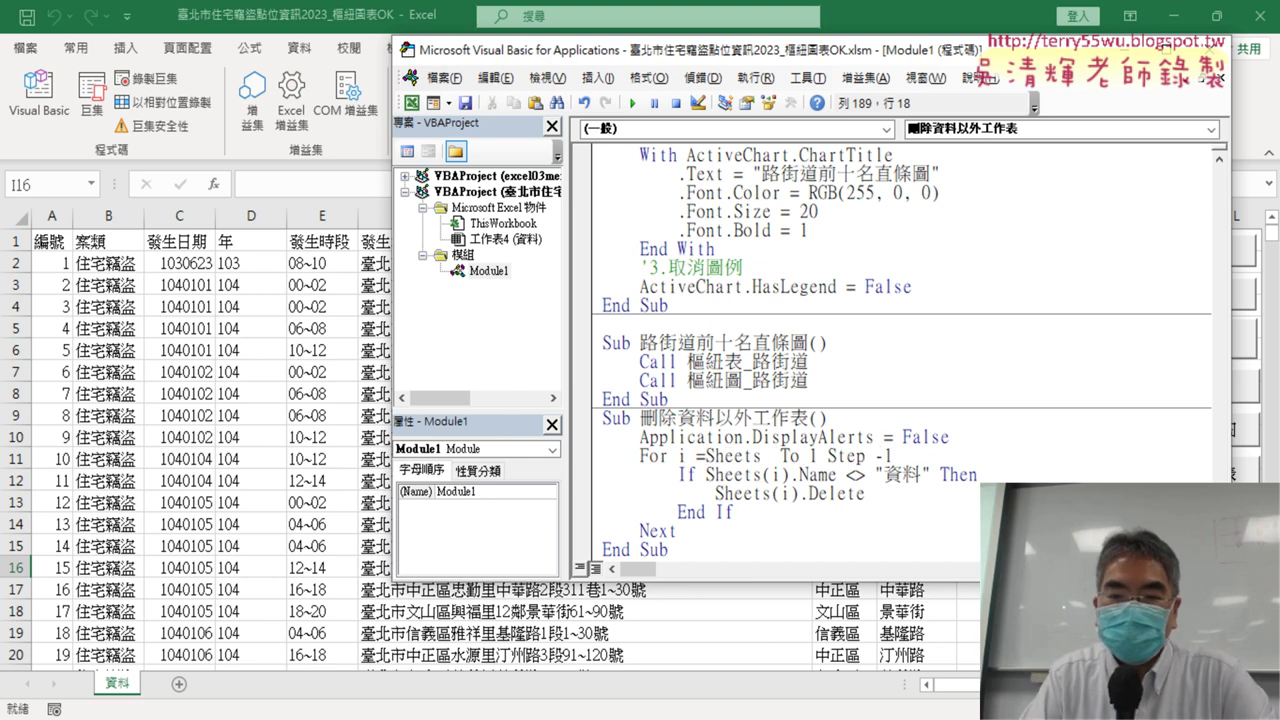
pyautogui.write('.')
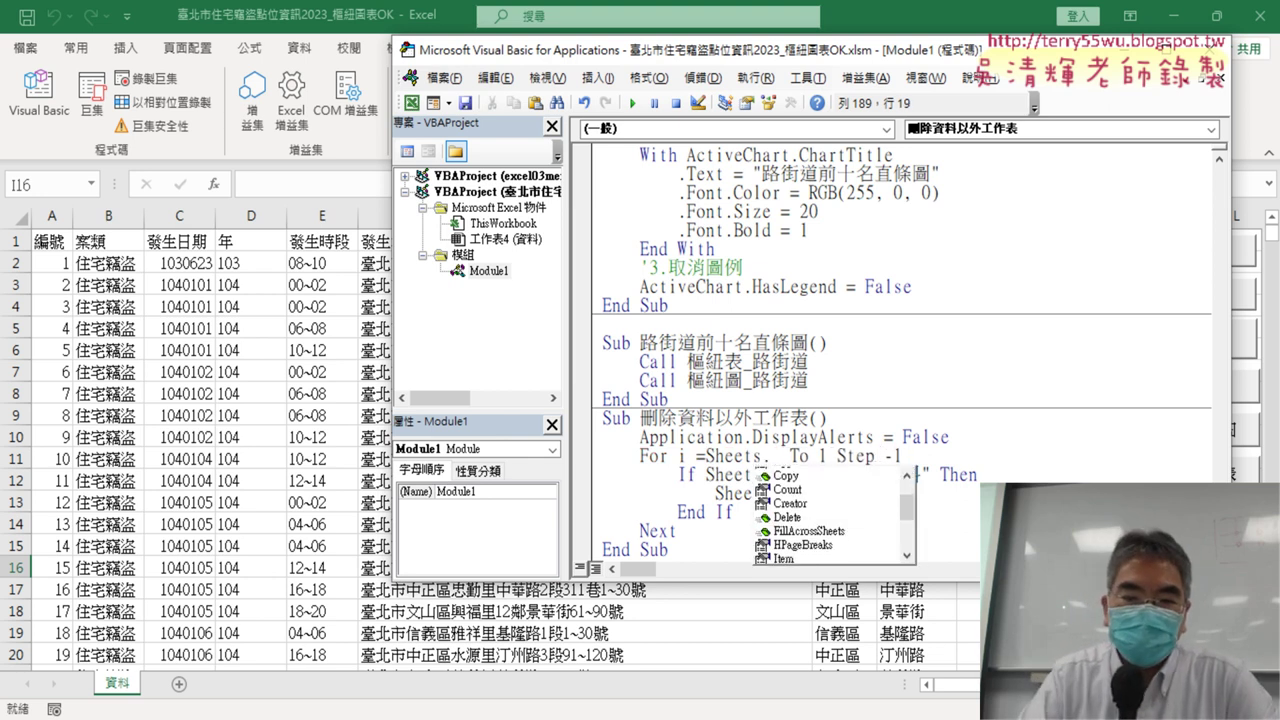
pyautogui.write('c')
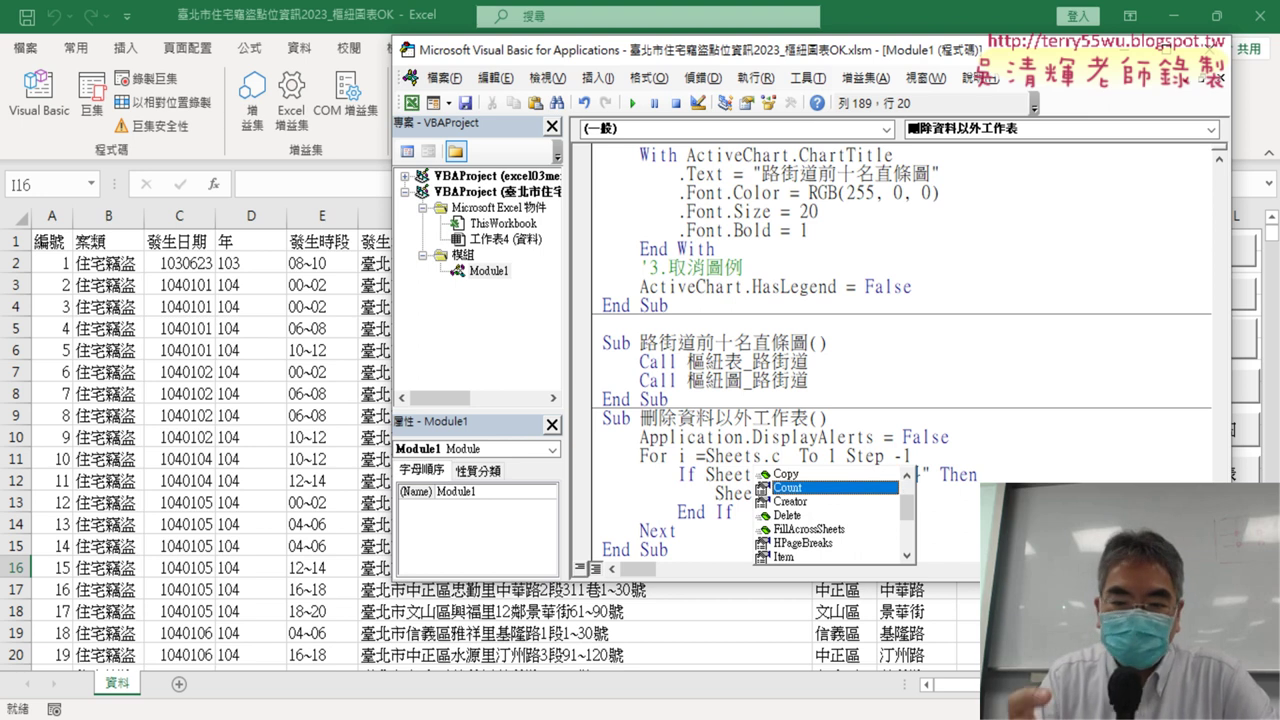
pyautogui.write('ount')
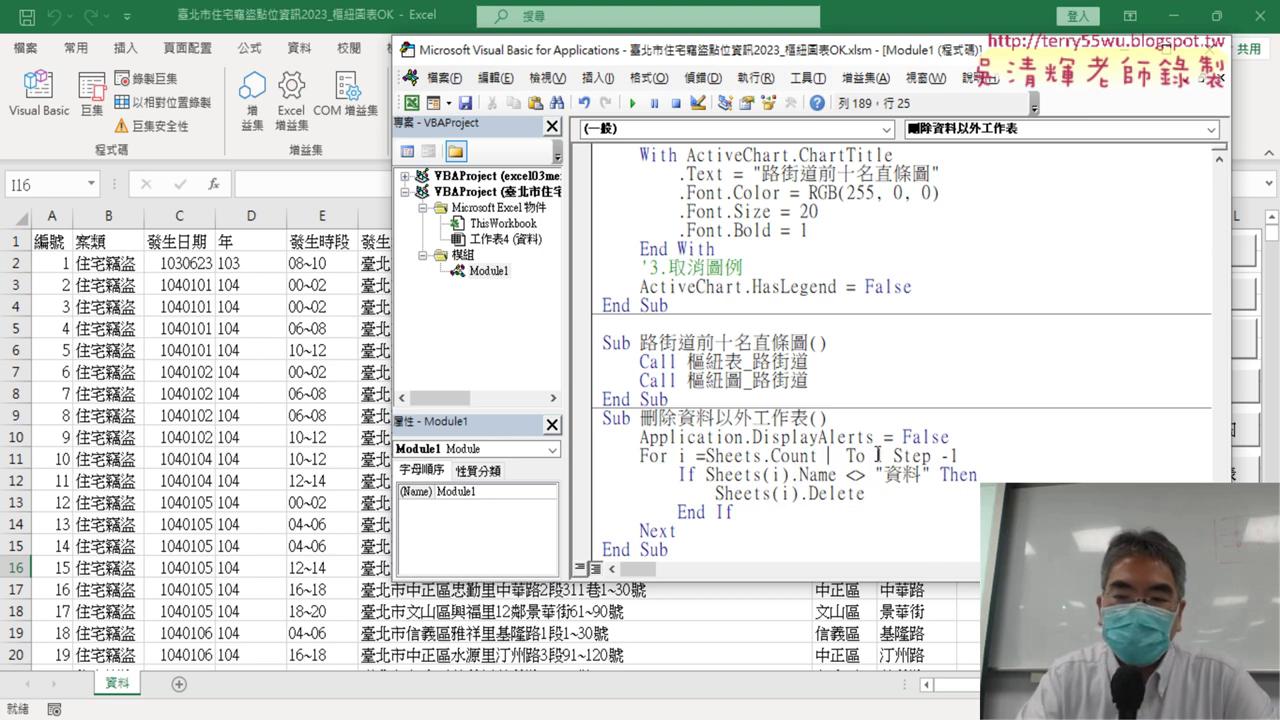
pyautogui.press('Delete')
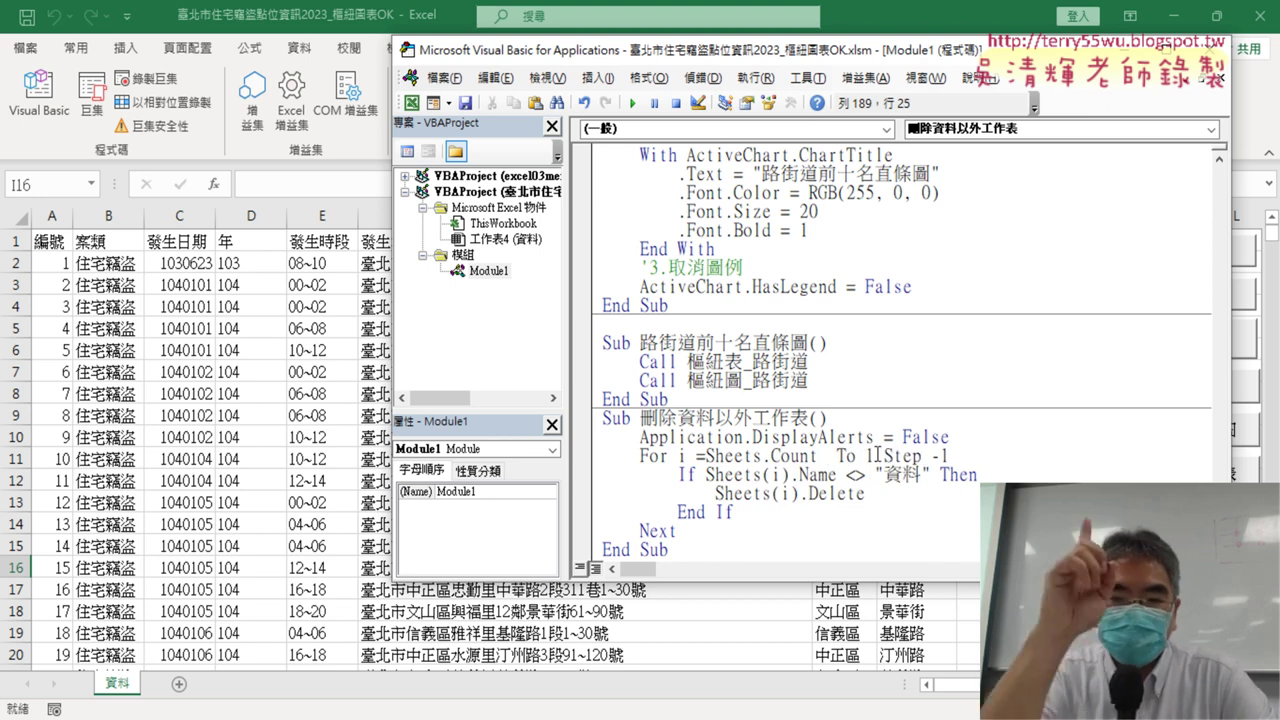
pyautogui.click(867, 324)
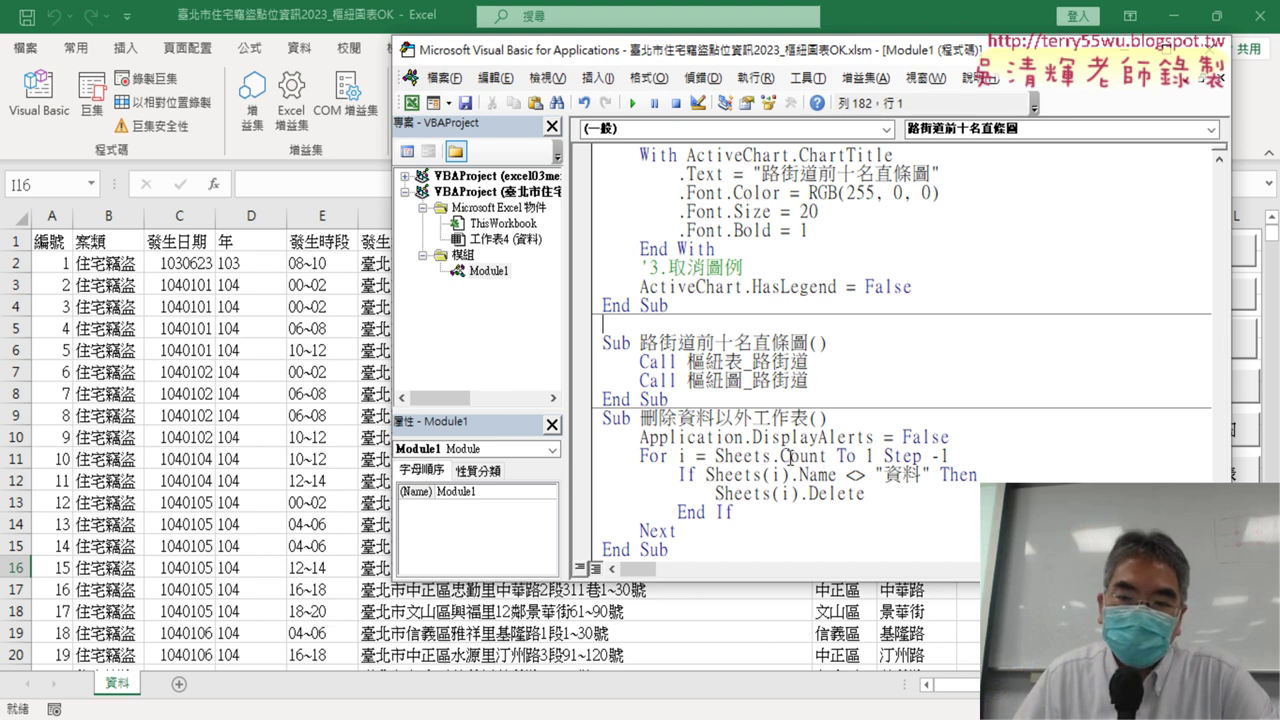
pyautogui.click(786, 458)
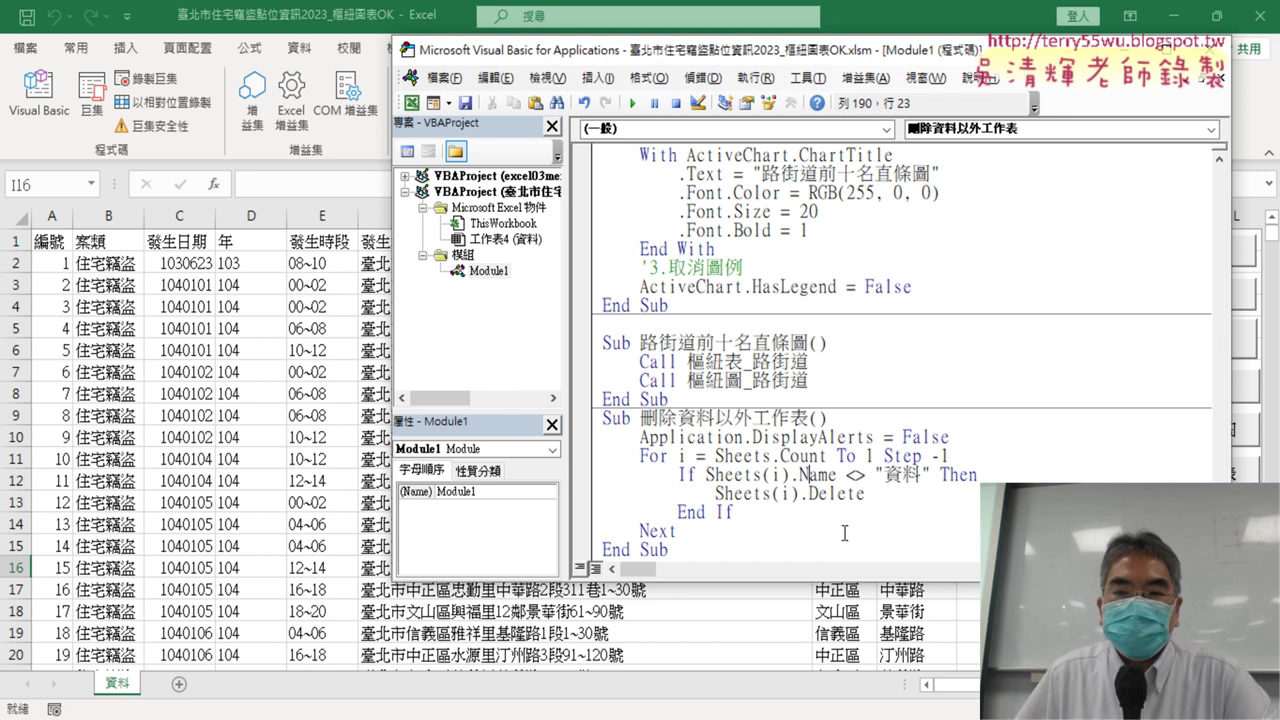
# Rebuild the 歷年竊盜折線圖 line chart and 各區比例圖 pie chart sheets from 資料.
pyautogui.hotkey('alt', 'F11')
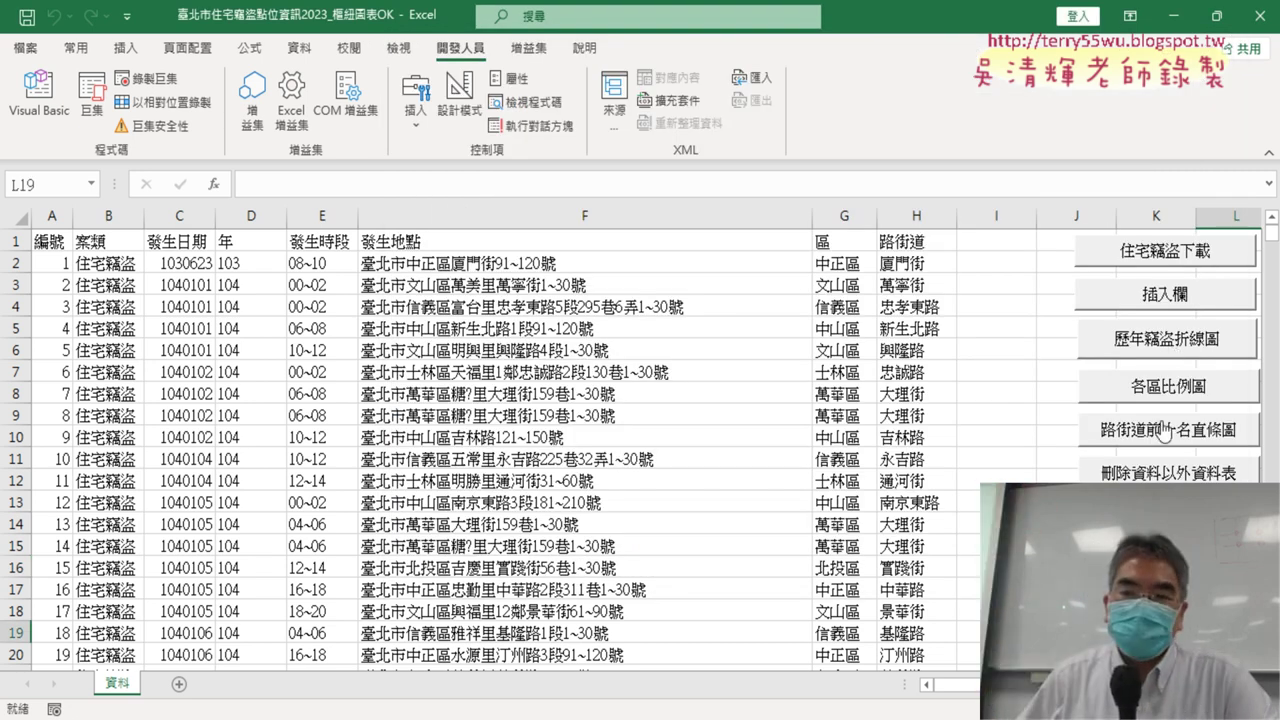
pyautogui.click(1182, 343)
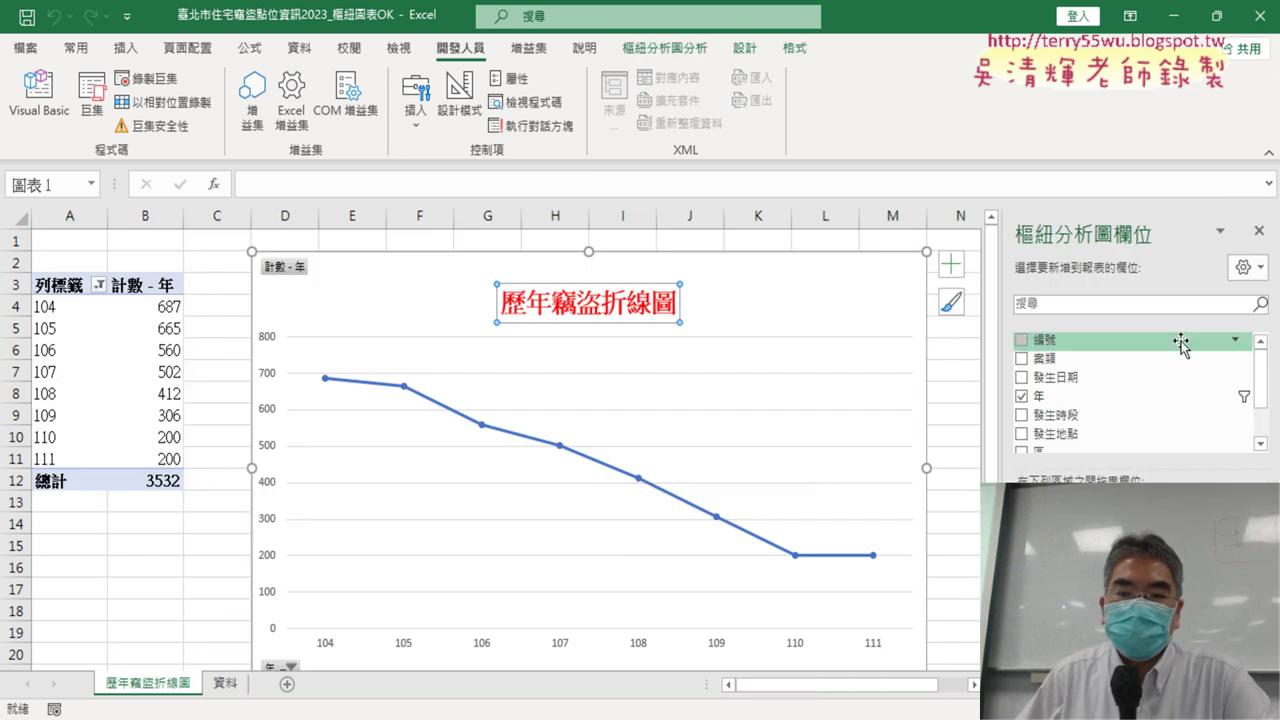
pyautogui.click(222, 683)
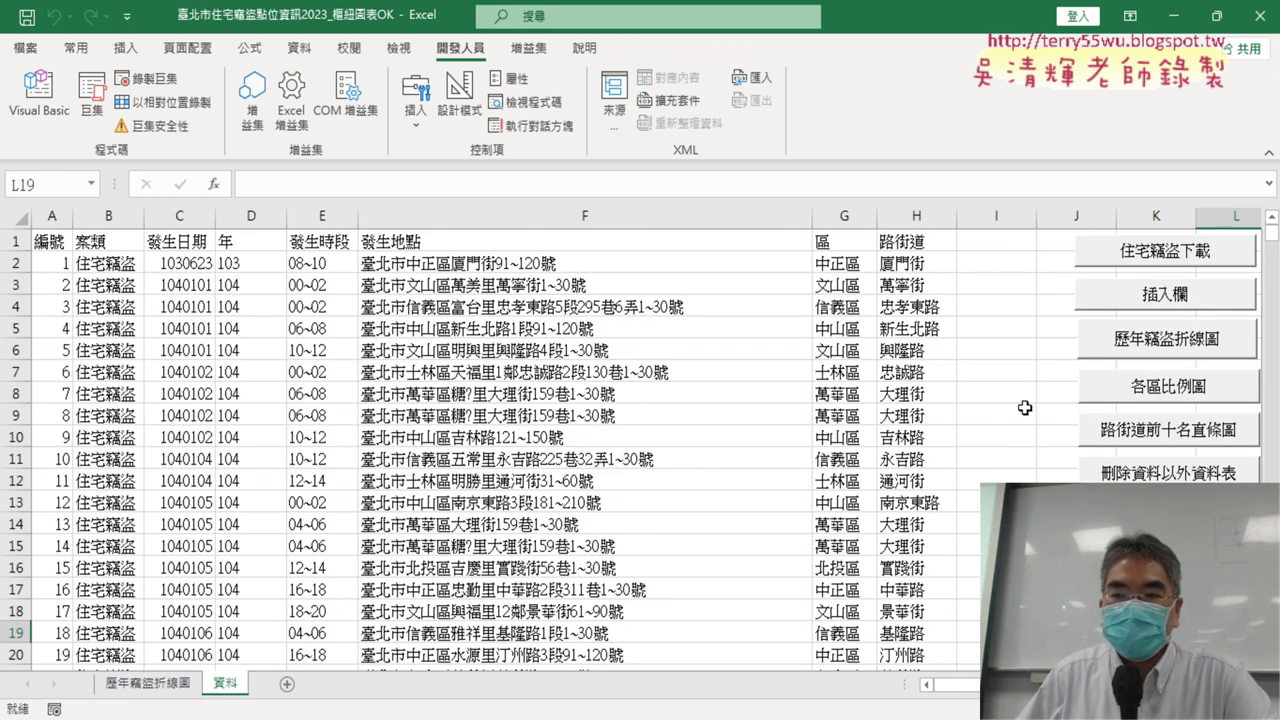
pyautogui.click(1111, 396)
pyautogui.click(306, 683)
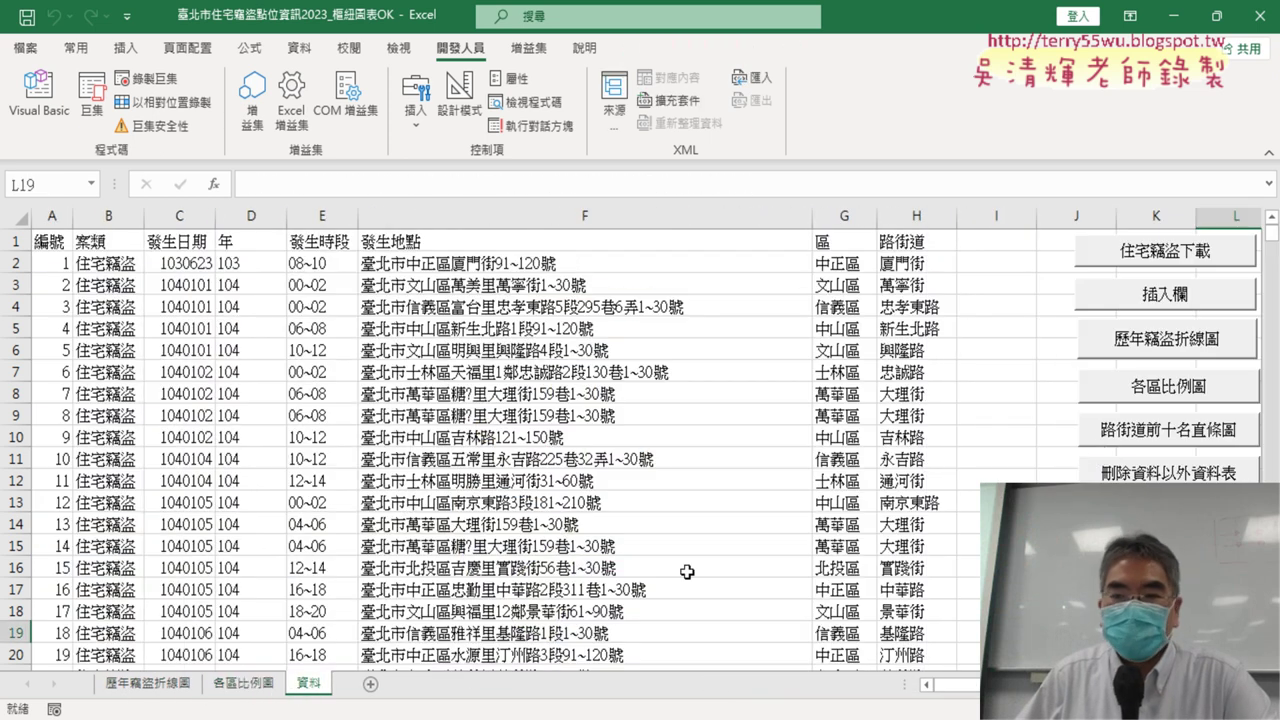
# Build the 路街道前十名直條圖 bar chart, then run 刪除資料以外資料表, which fails to run.
pyautogui.click(1138, 440)
pyautogui.click(437, 683)
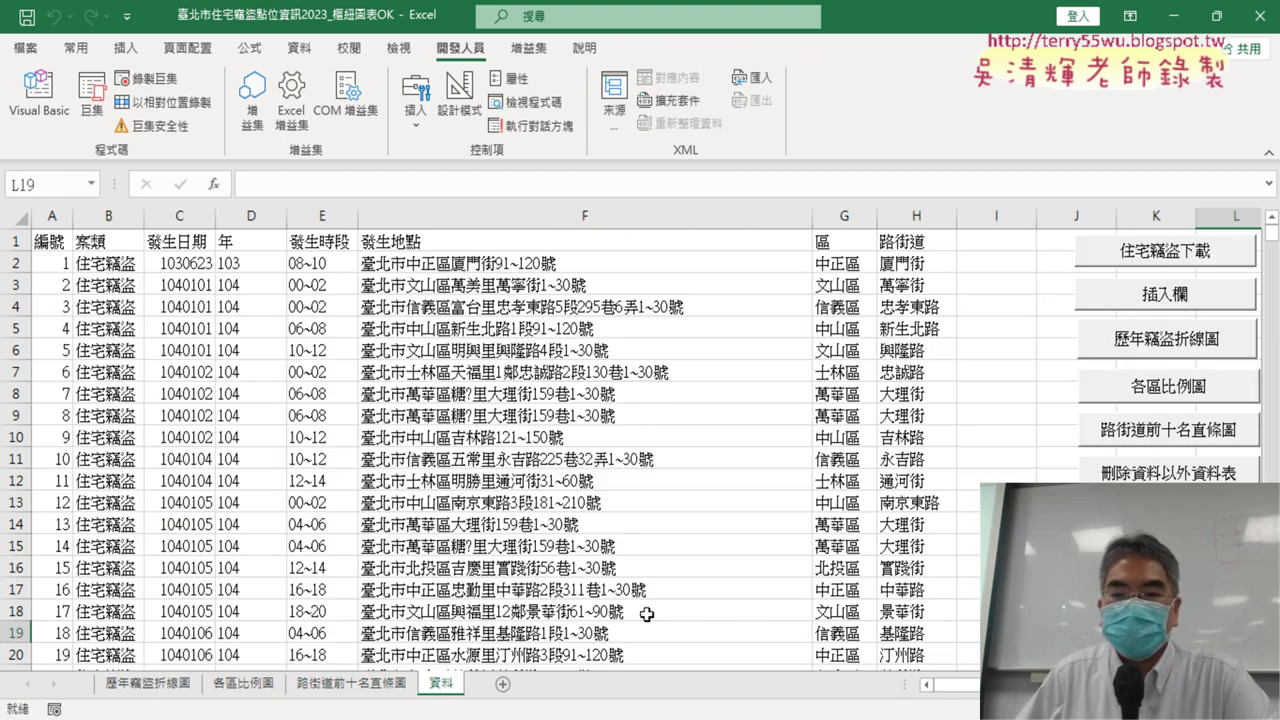
pyautogui.click(1168, 472)
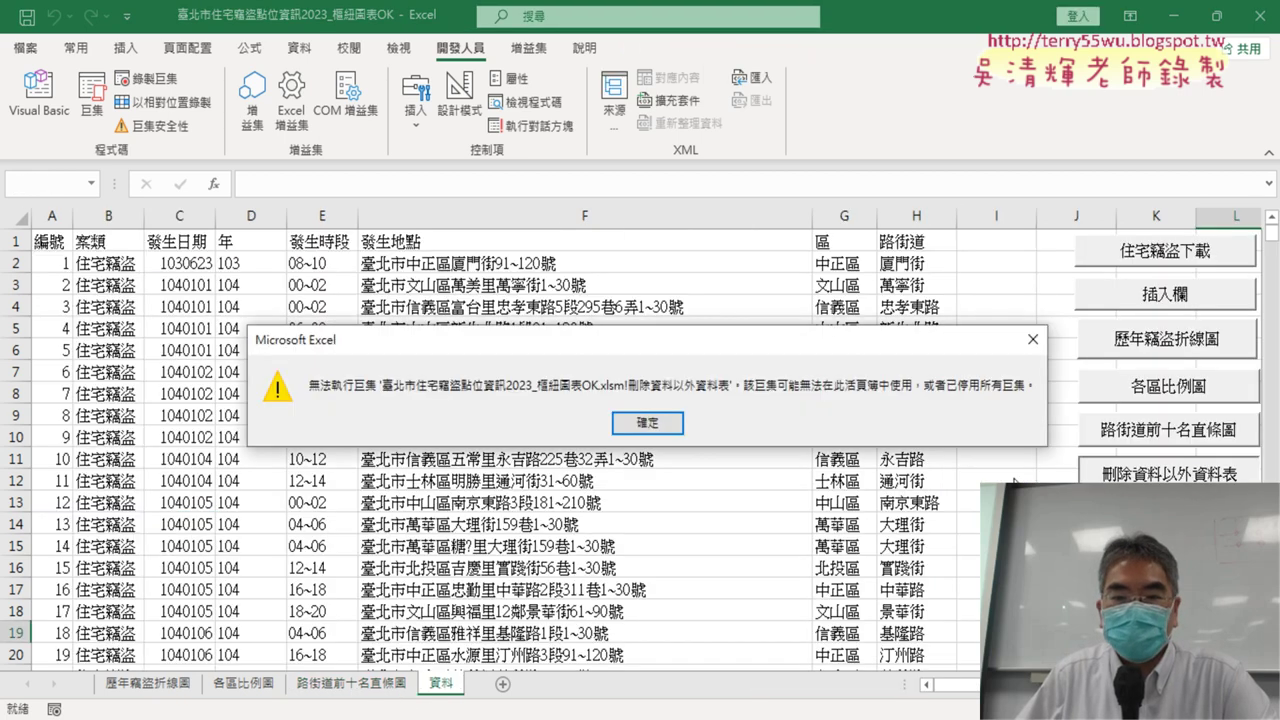
# Reassign the delete button to the 刪除資料以外工作表 macro and run it, leaving only 資料.
pyautogui.click(647, 423)
pyautogui.rightClick(1142, 474)
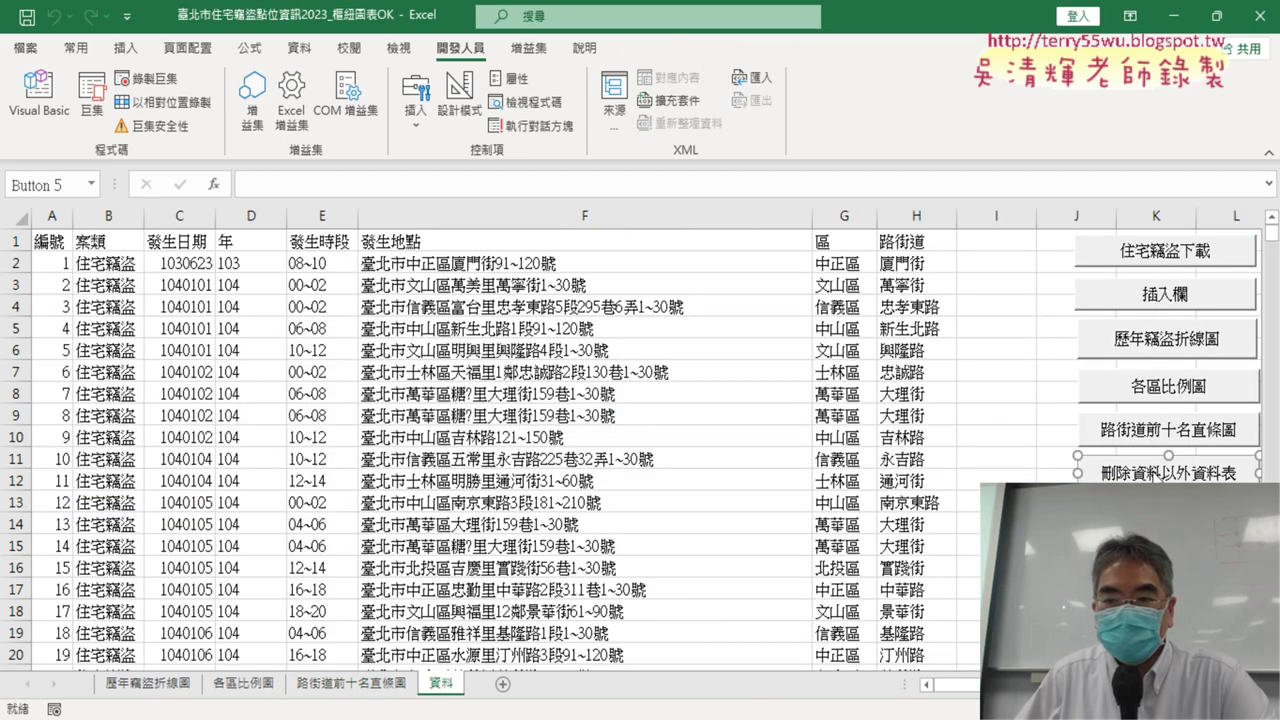
pyautogui.click(1050, 618)
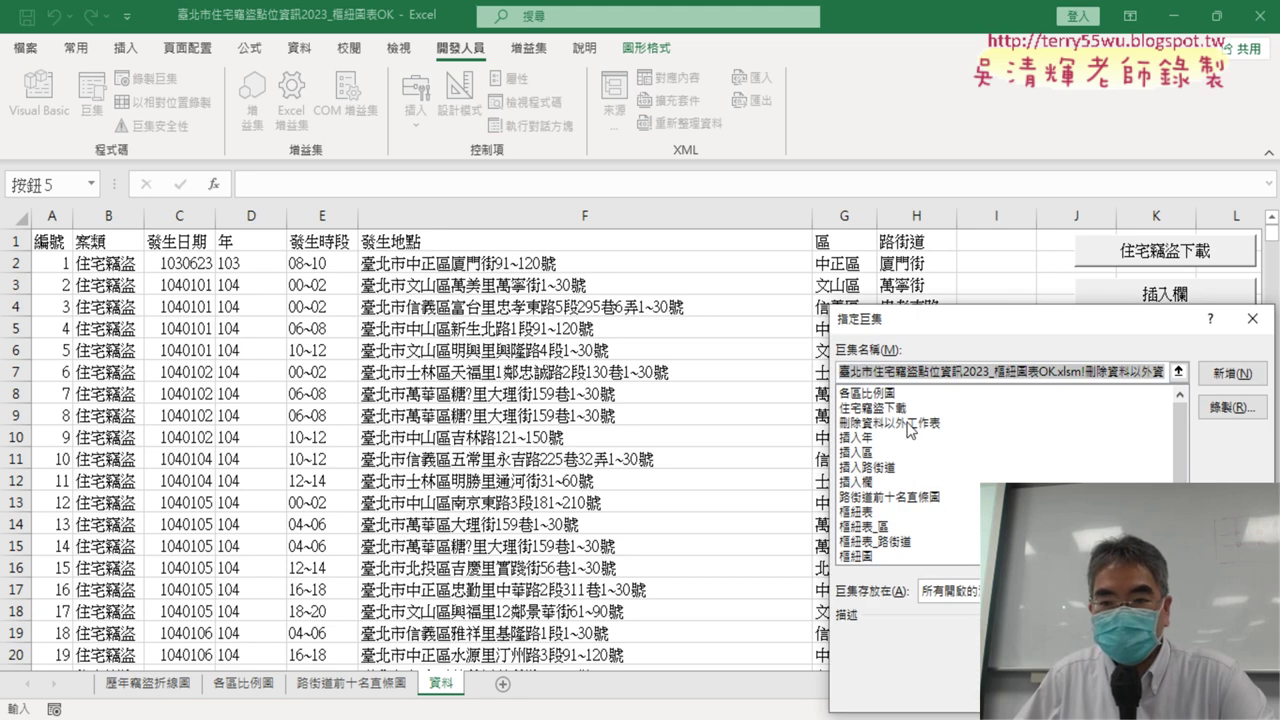
pyautogui.click(910, 423)
pyautogui.doubleClick(910, 423)
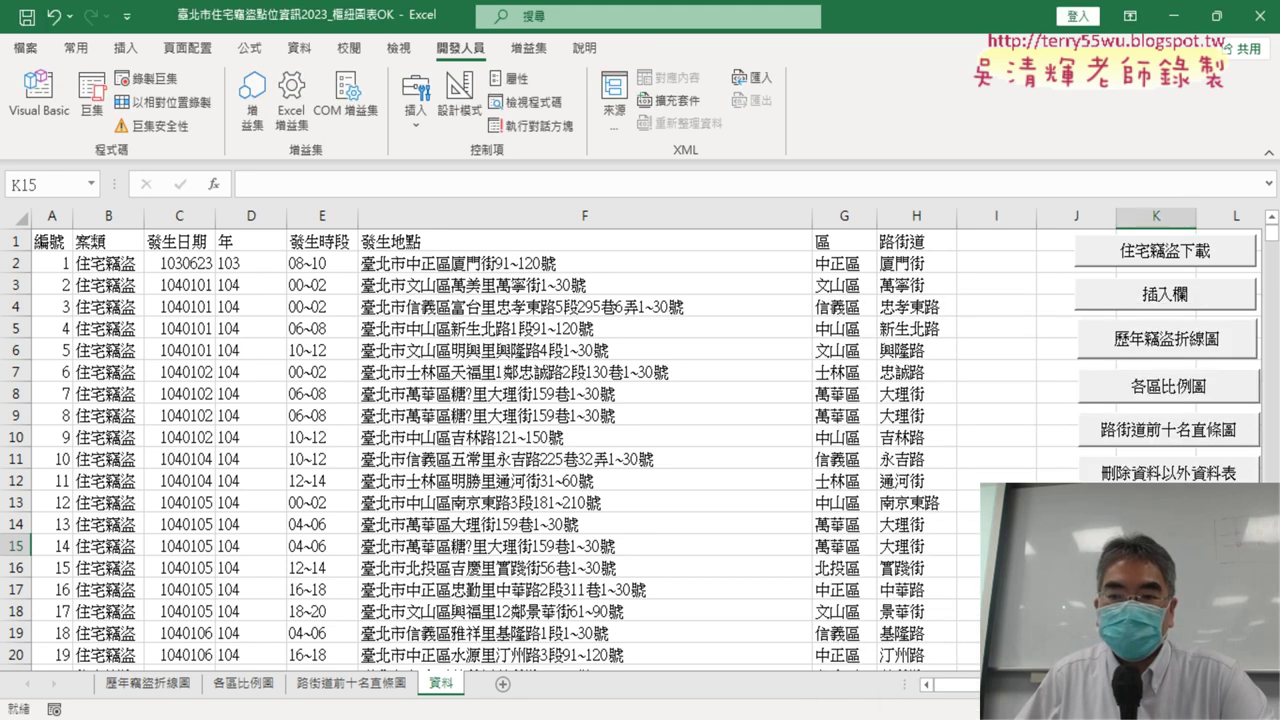
pyautogui.click(1183, 476)
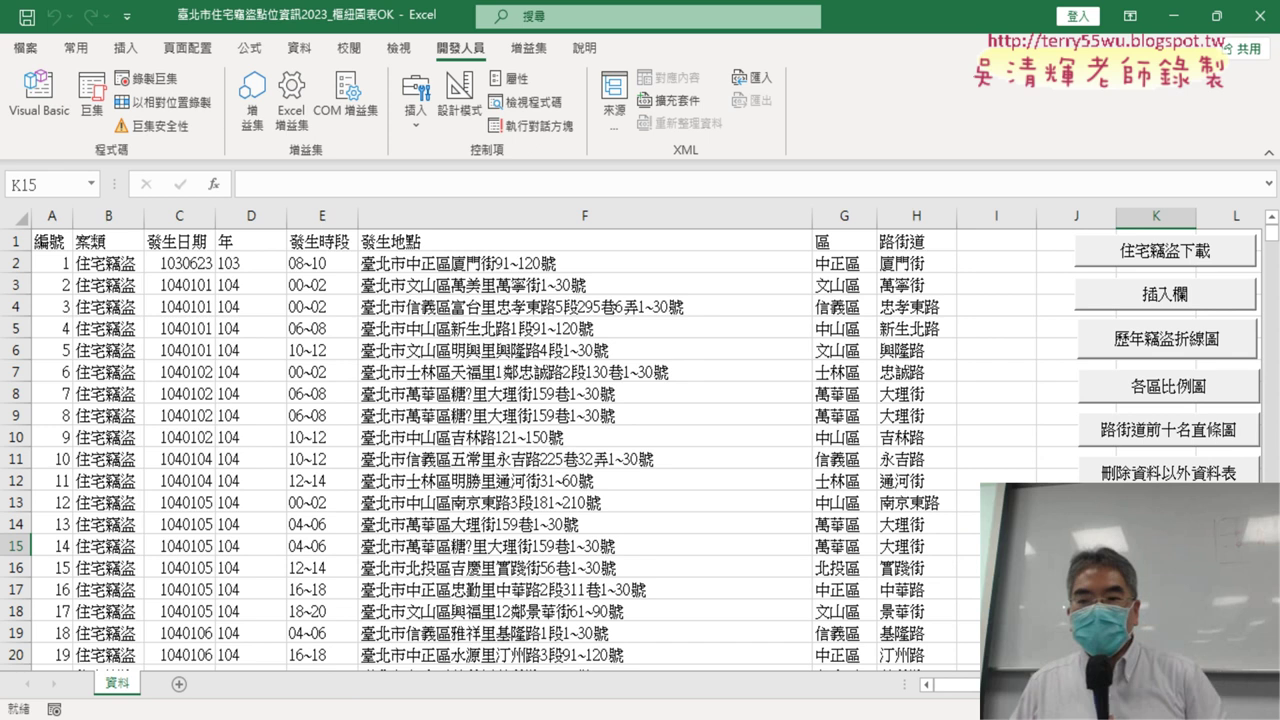